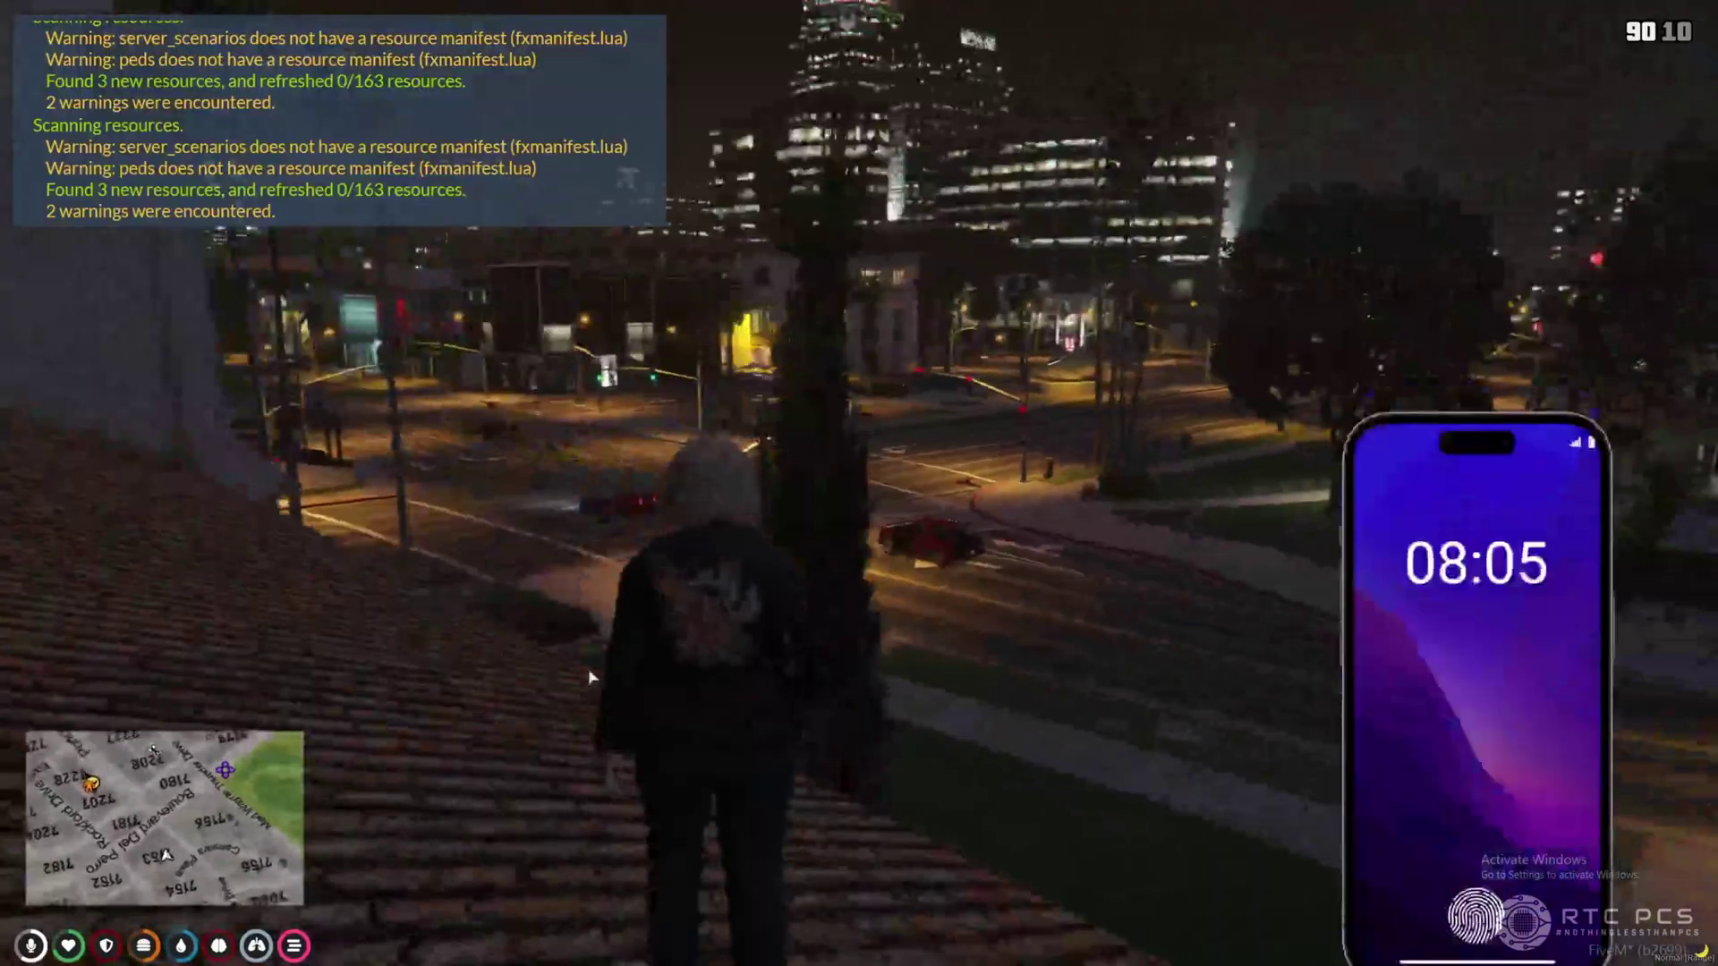
# Preview the phone inside the game and read the dependencies and features sections of the EF-Phone README.
pyautogui.click(1476, 845)
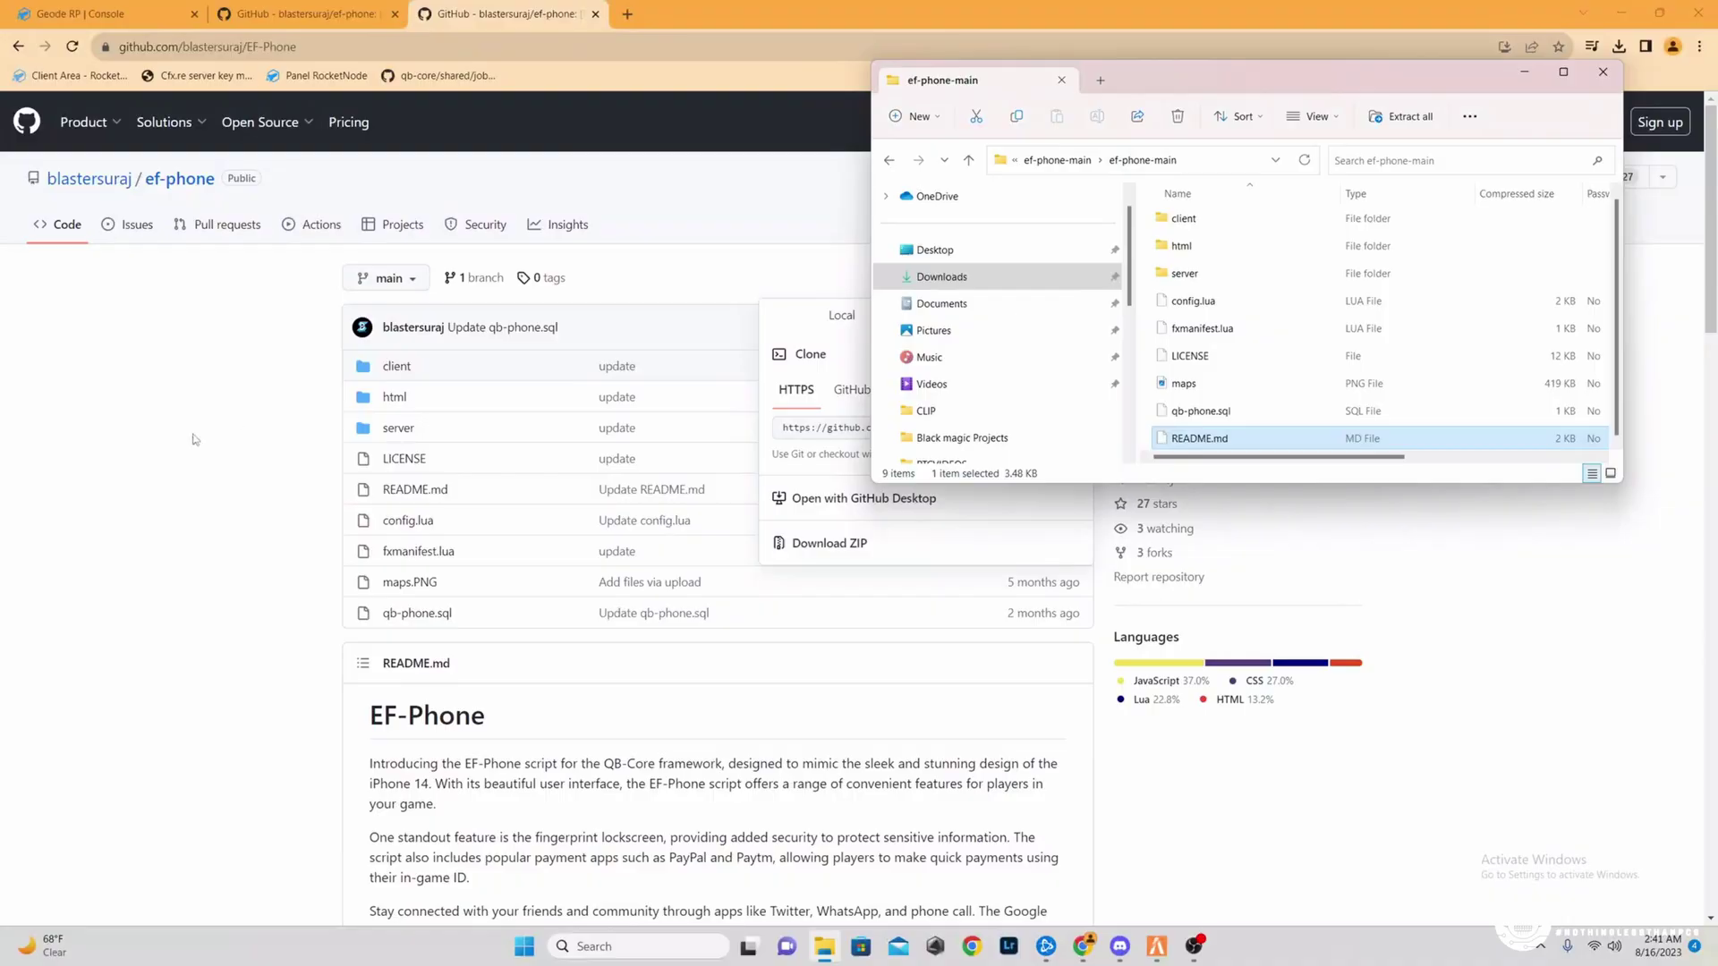
pyautogui.scroll(-10, 194, 439)
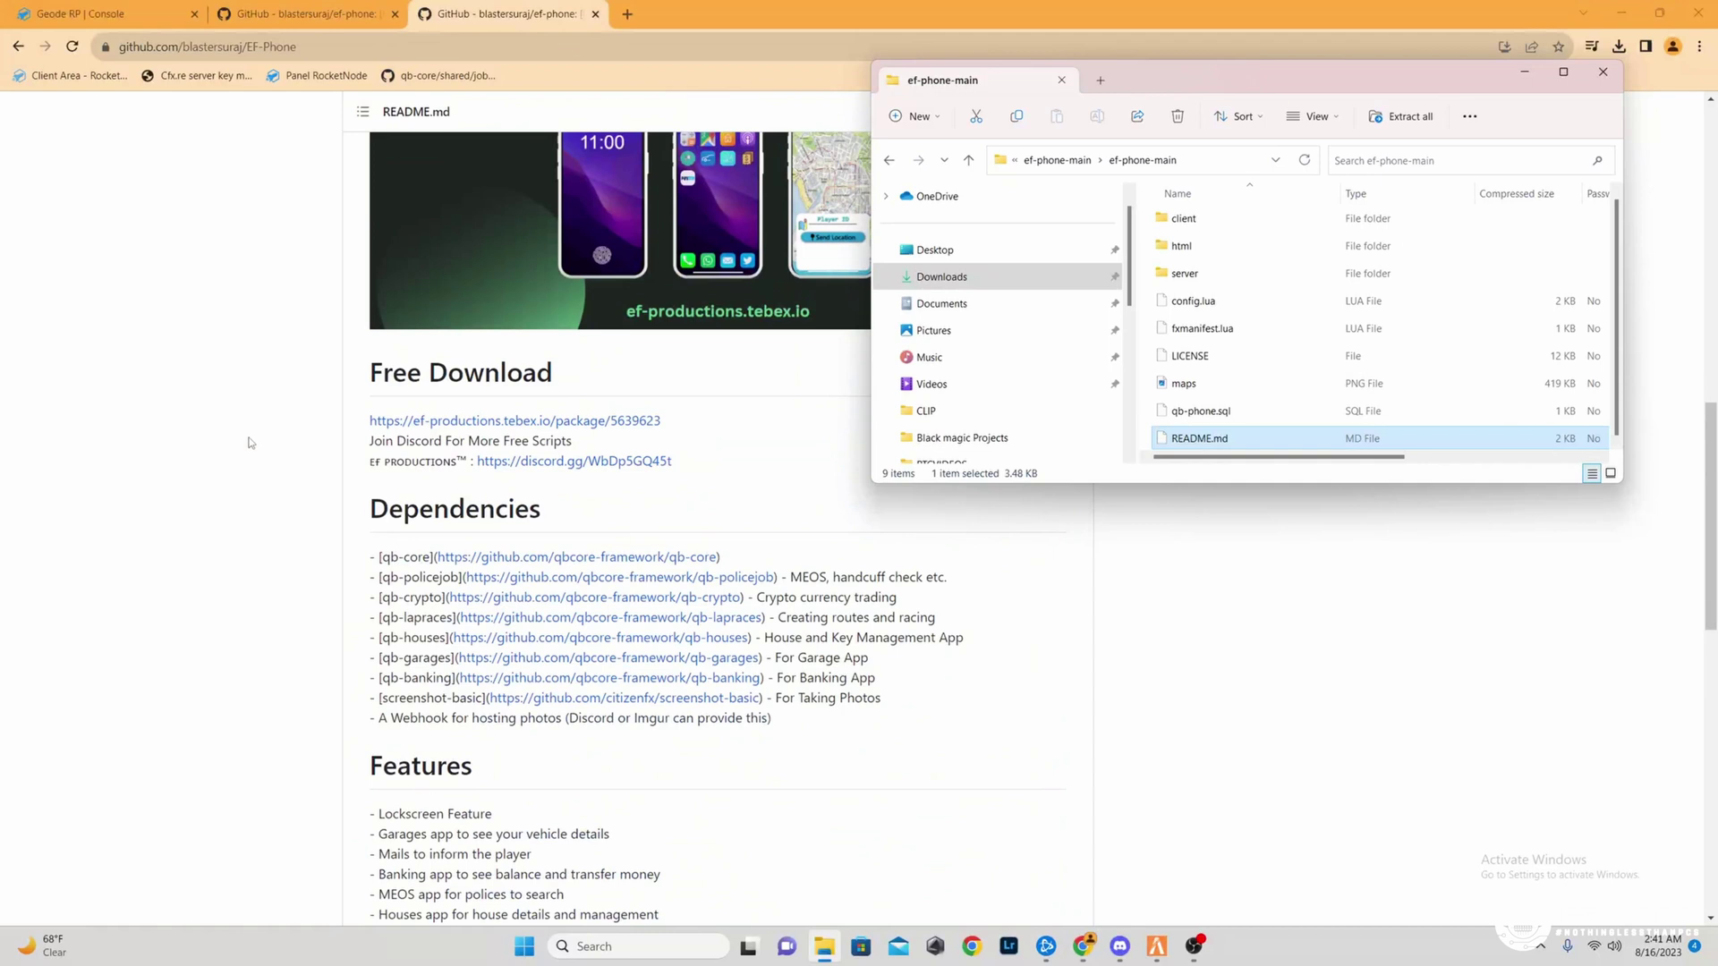
pyautogui.scroll(-5, 250, 442)
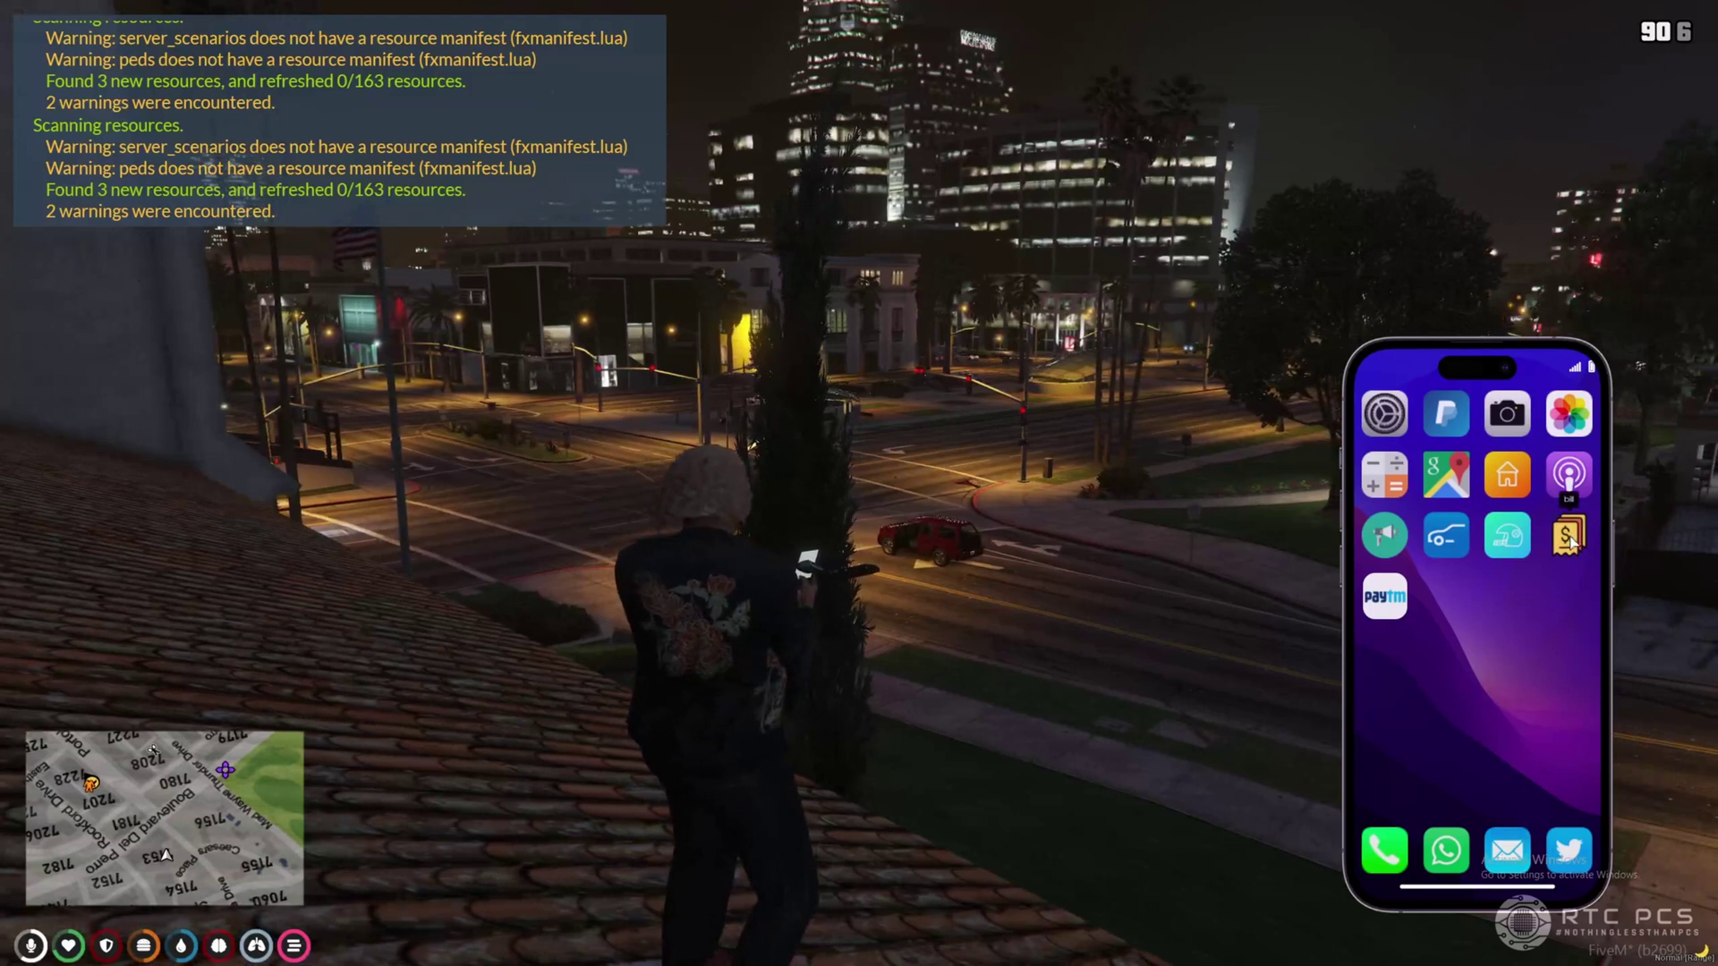
pyautogui.click(1570, 536)
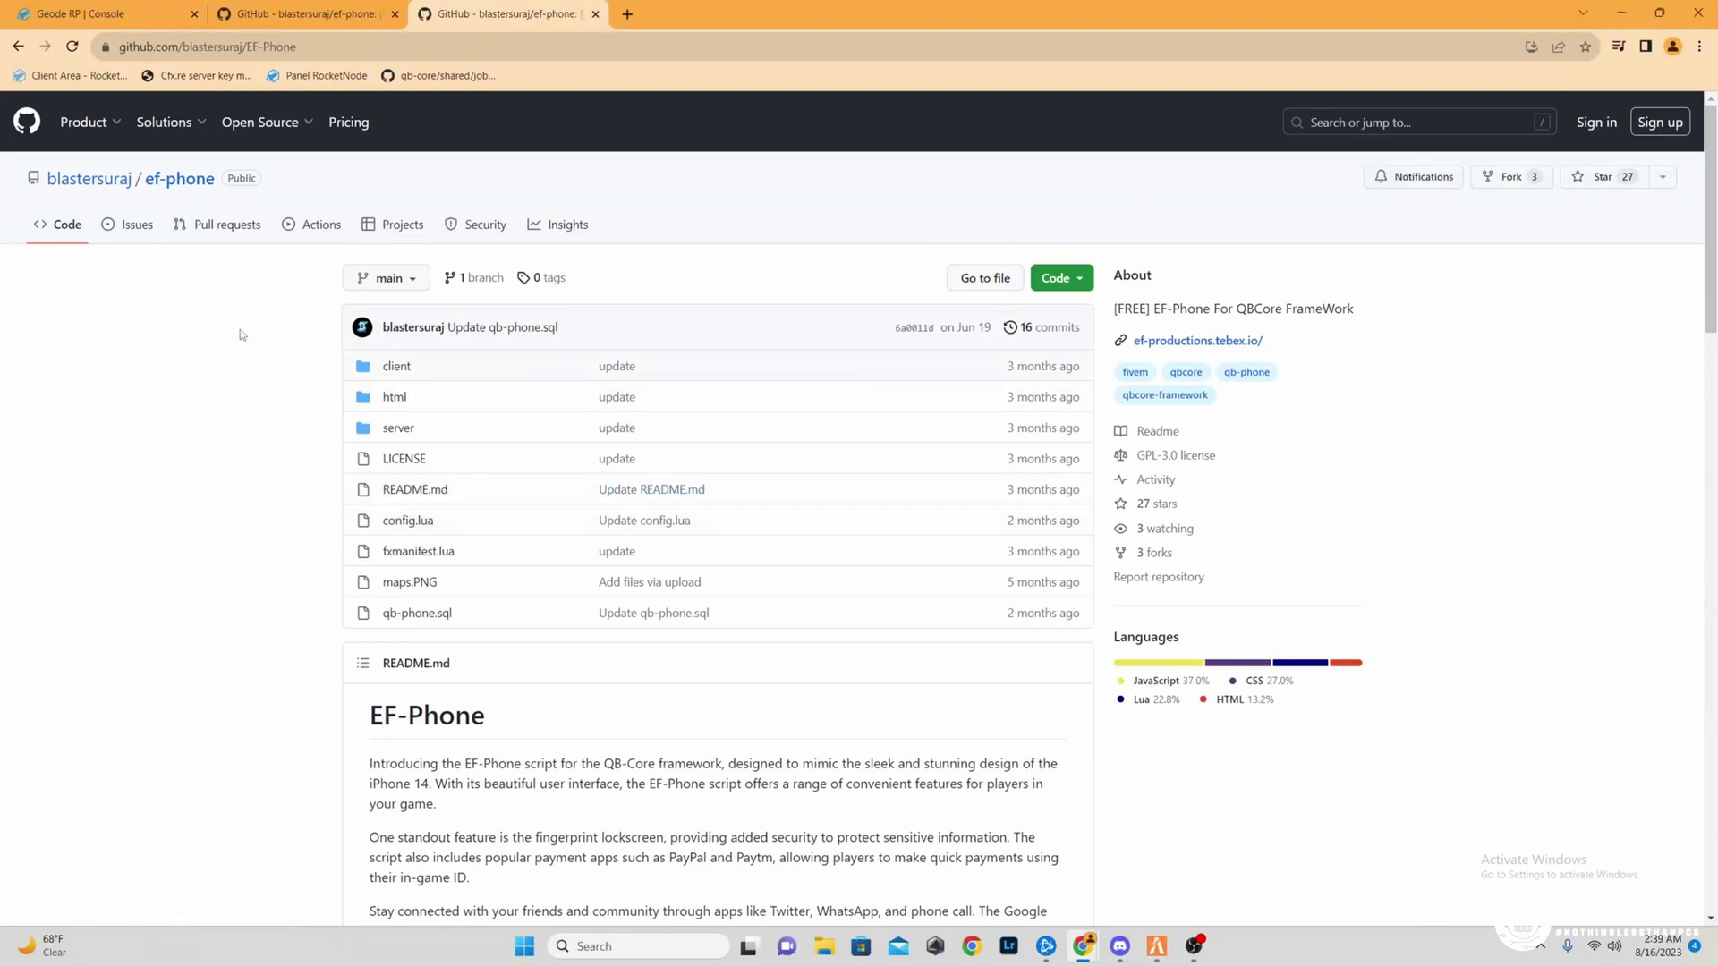
# Download the blastersuraj EF-Phone repository from GitHub as a ZIP archive.
pyautogui.click(222, 50)
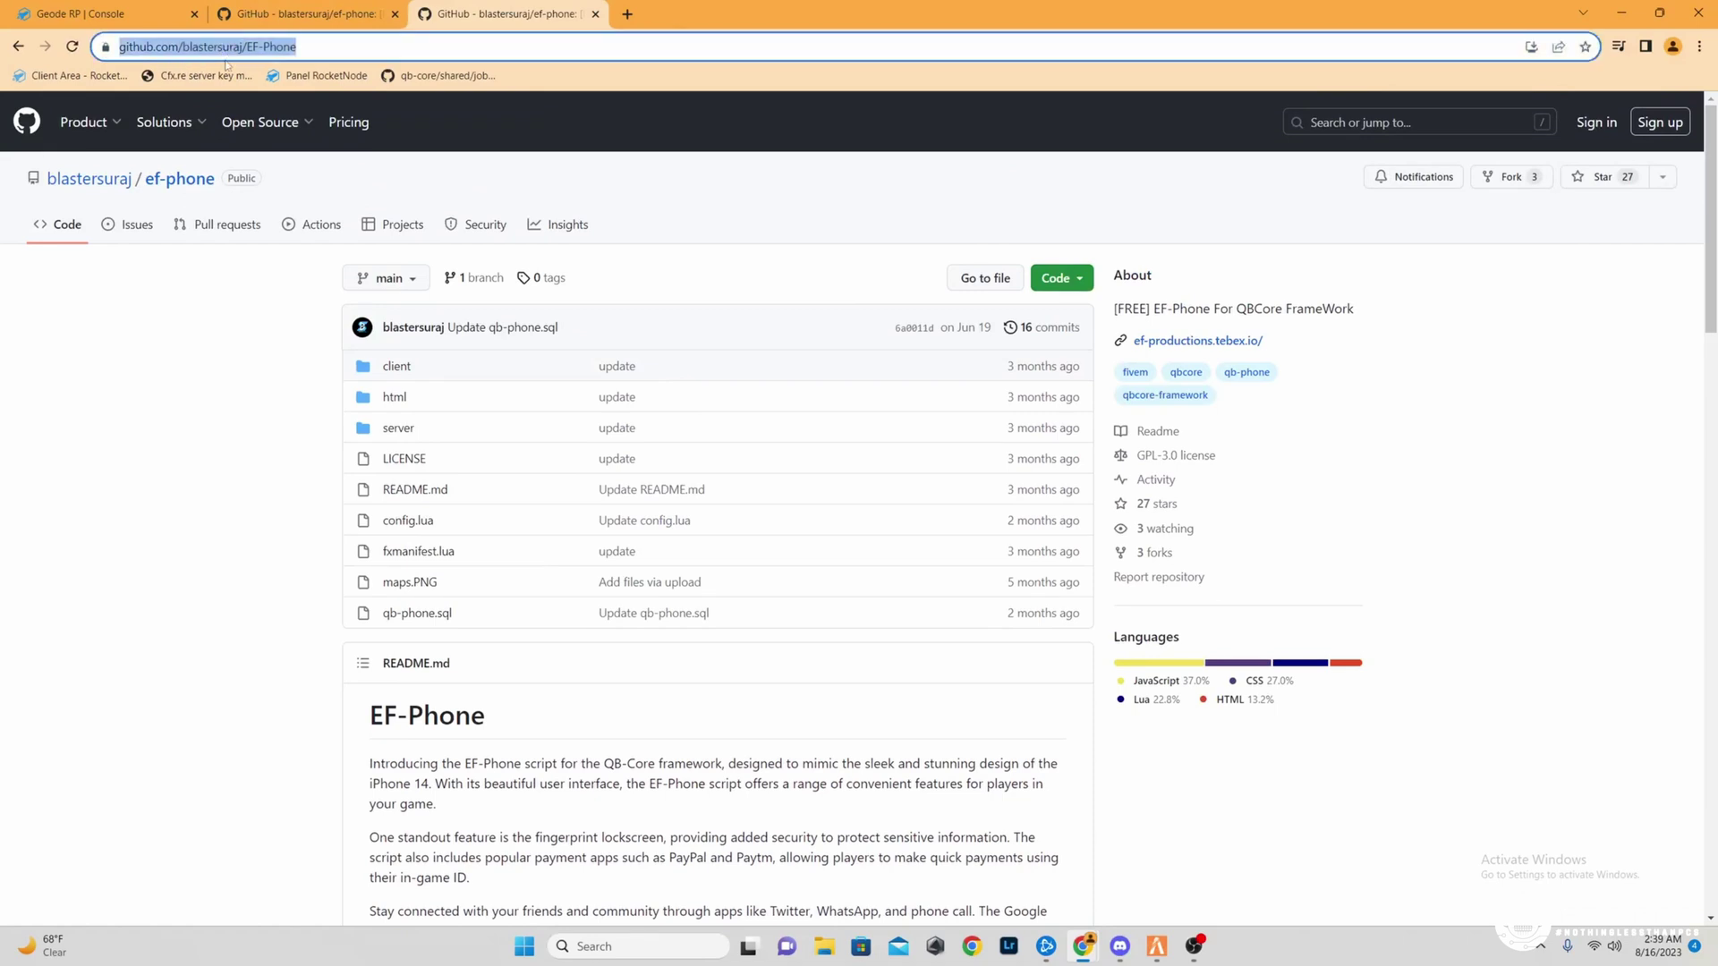
pyautogui.click(126, 656)
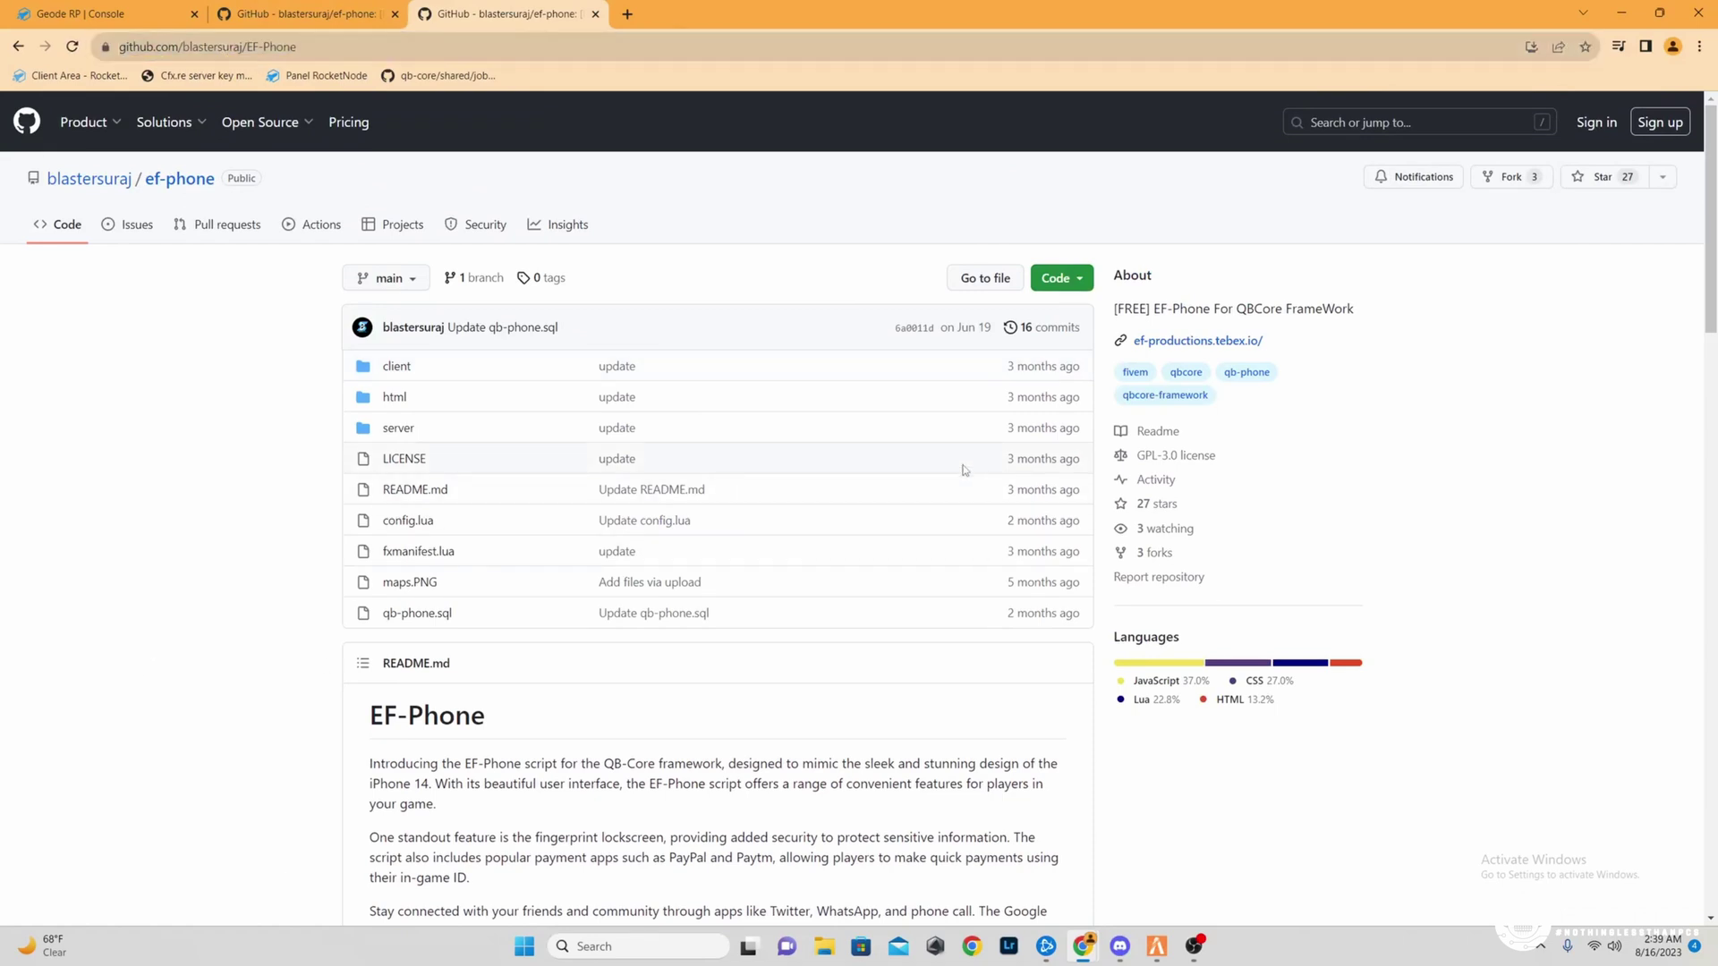
pyautogui.click(1077, 281)
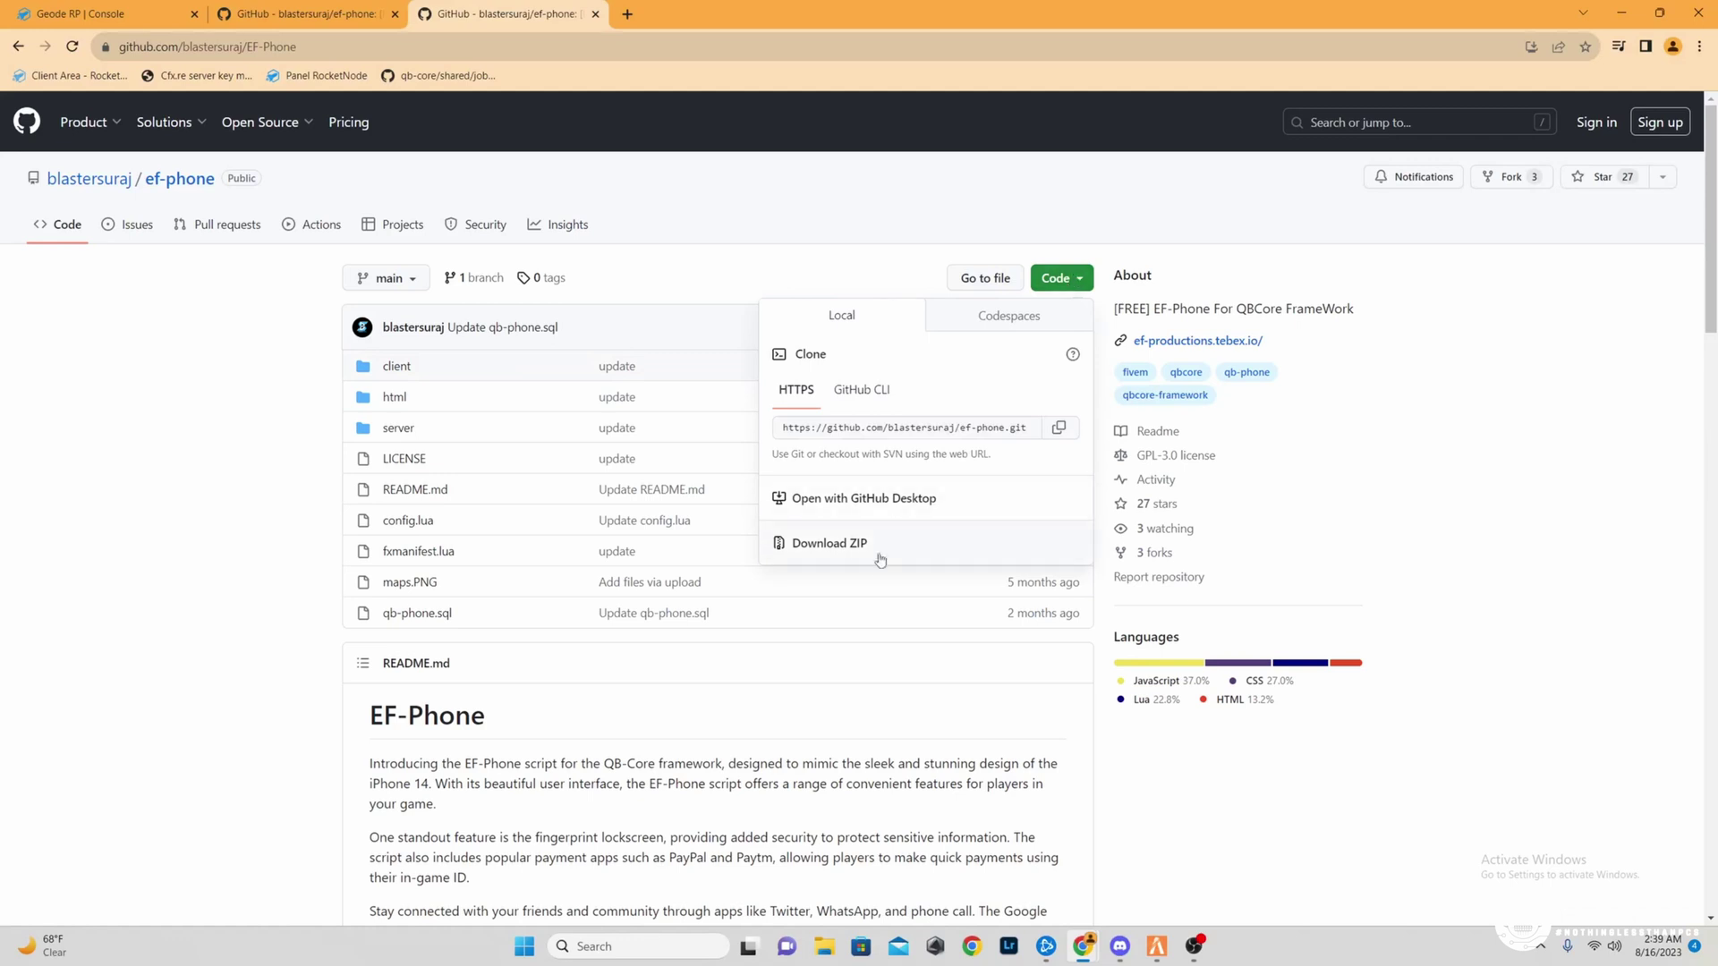
pyautogui.click(848, 545)
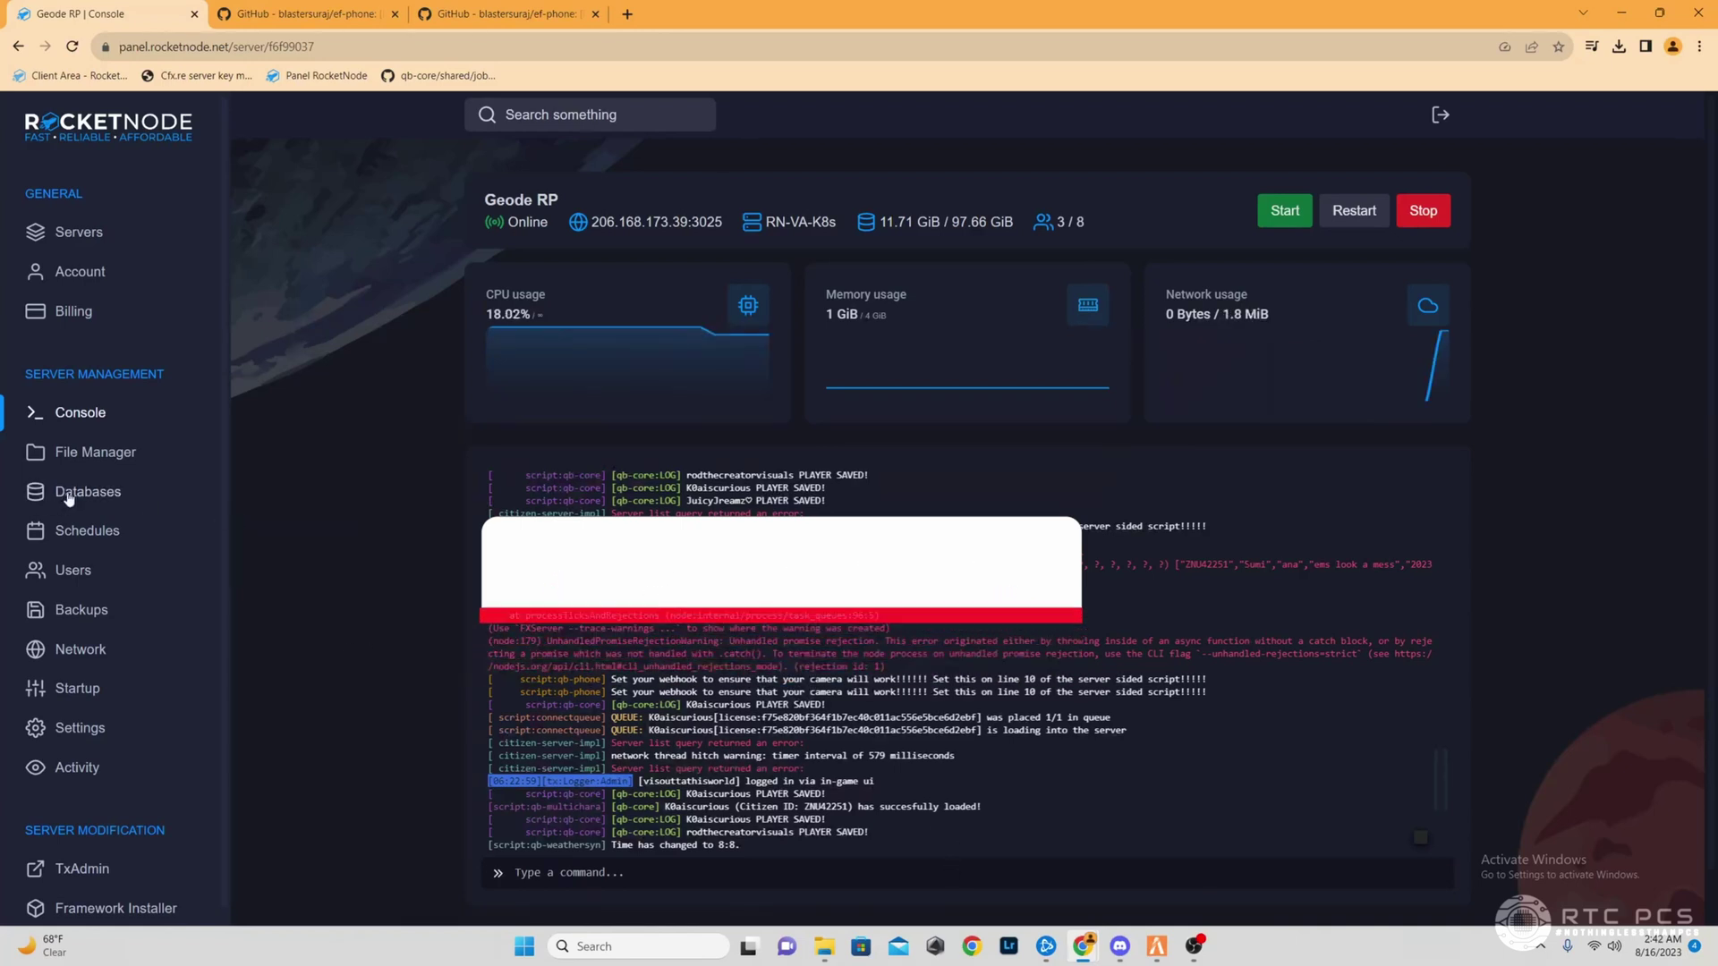
# Create a directory named [EF] inside the resources folder of the Geode RP server on the RocketNode panel.
pyautogui.click(98, 453)
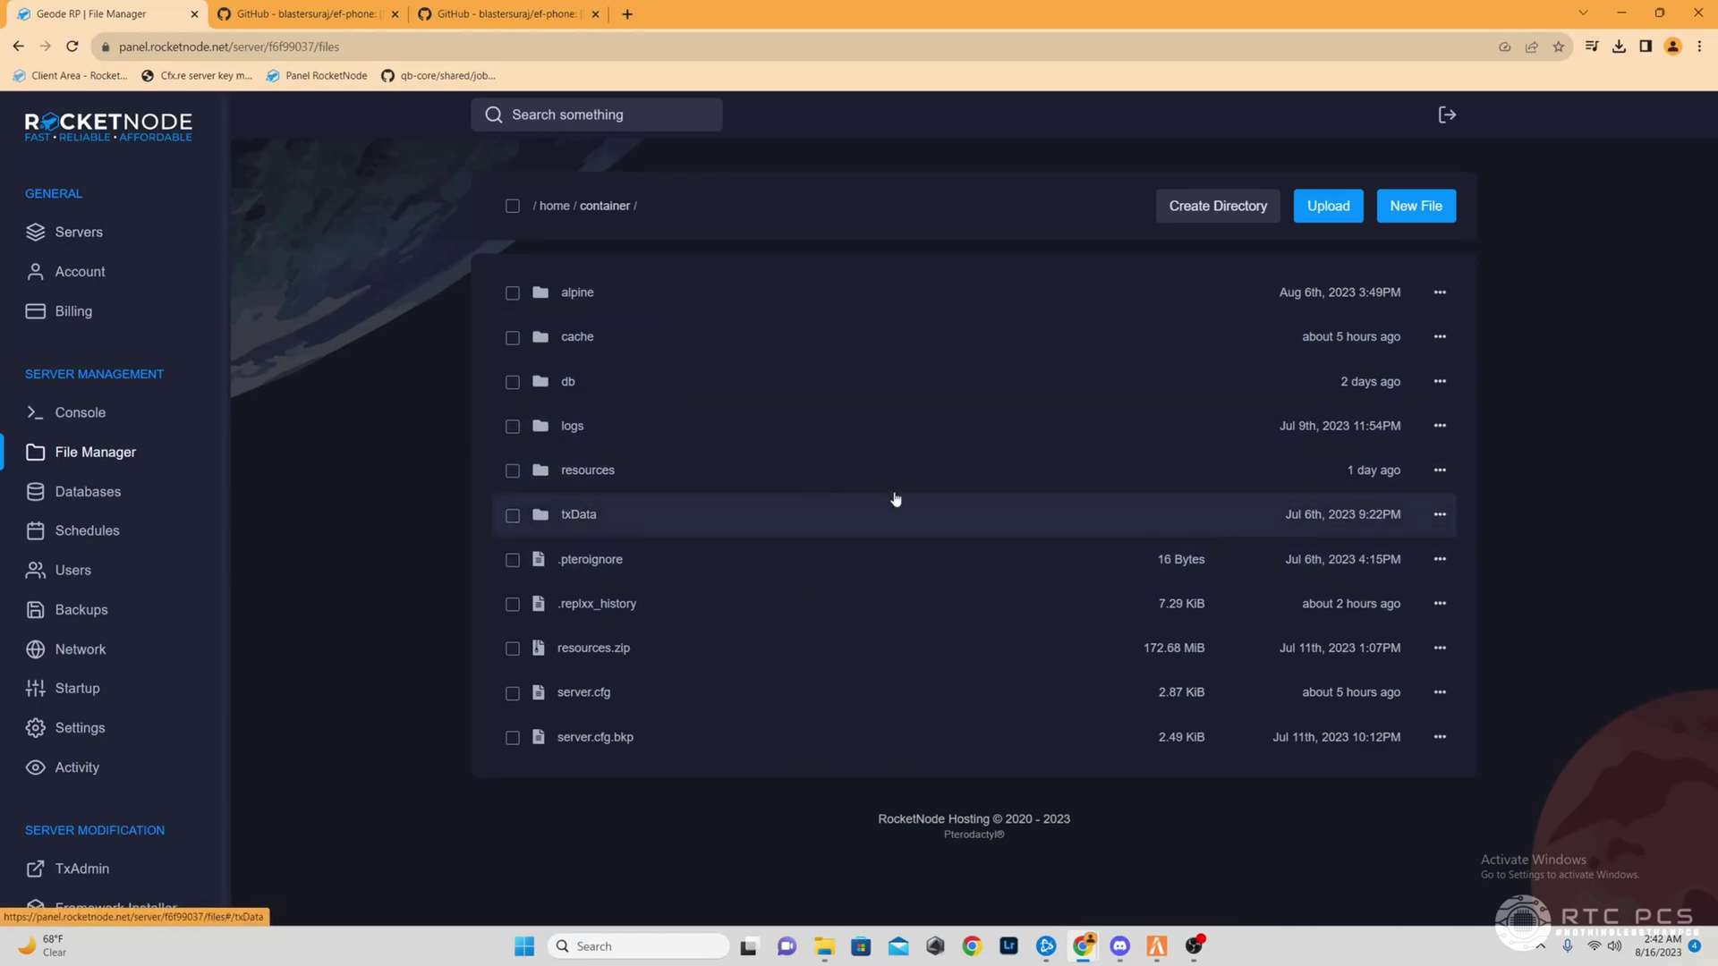
pyautogui.click(850, 481)
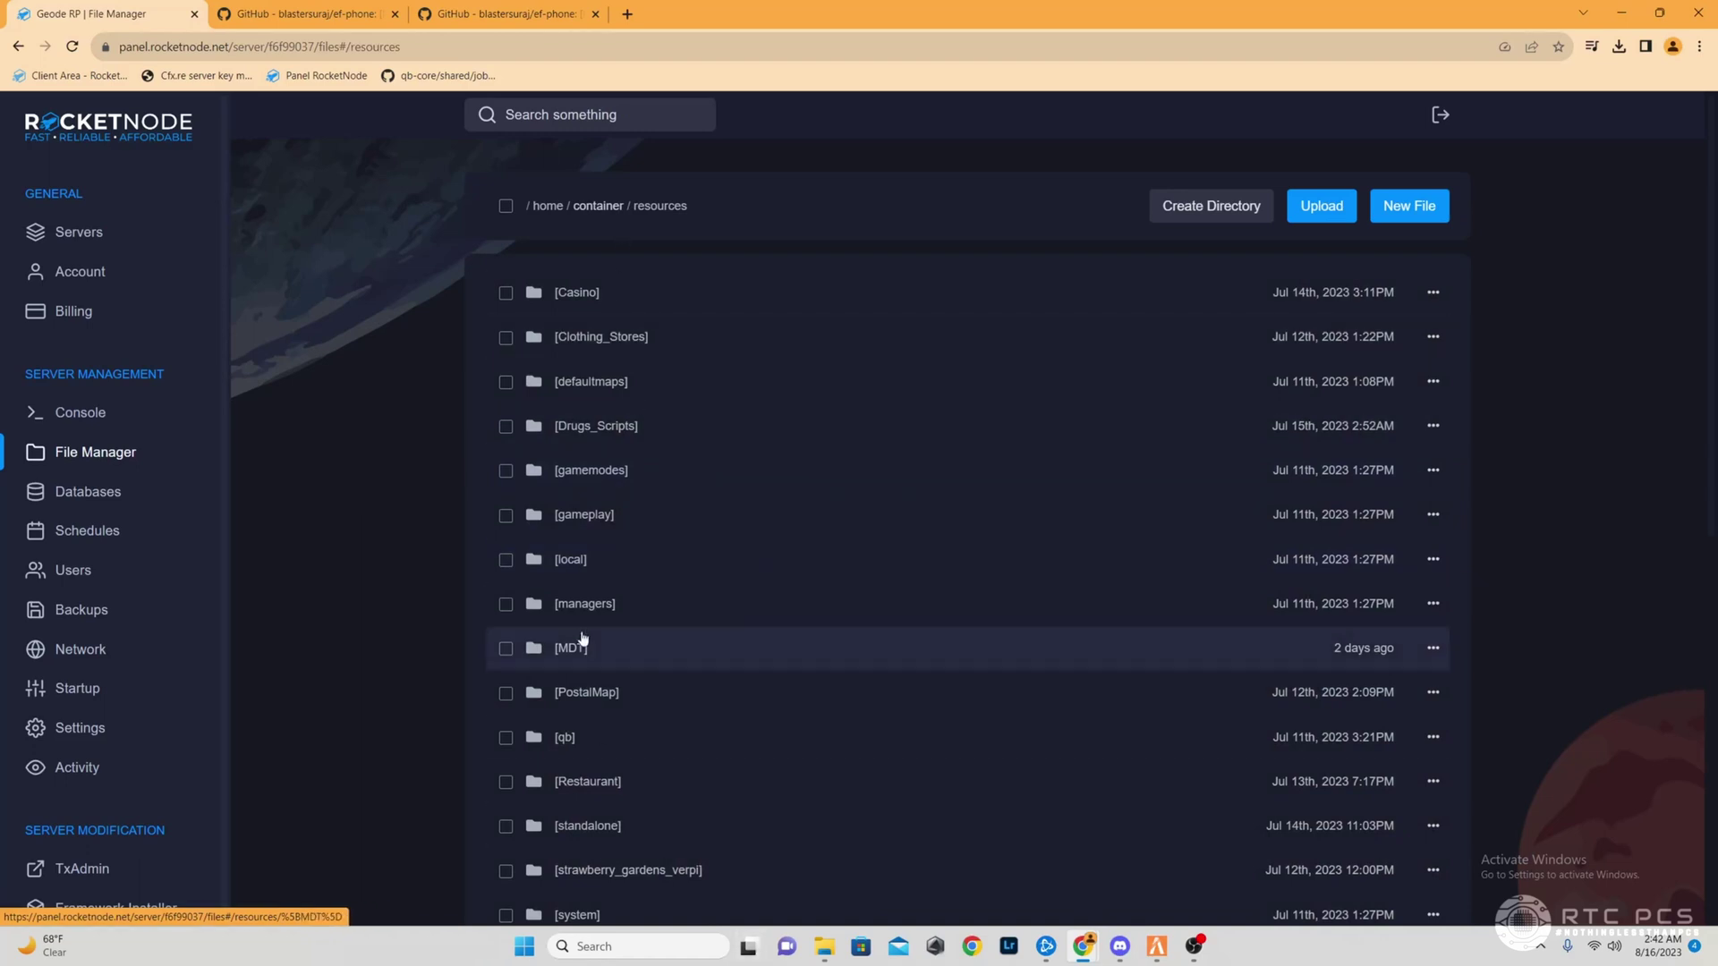
pyautogui.scroll(-7, 739, 689)
pyautogui.scroll(-2, 711, 676)
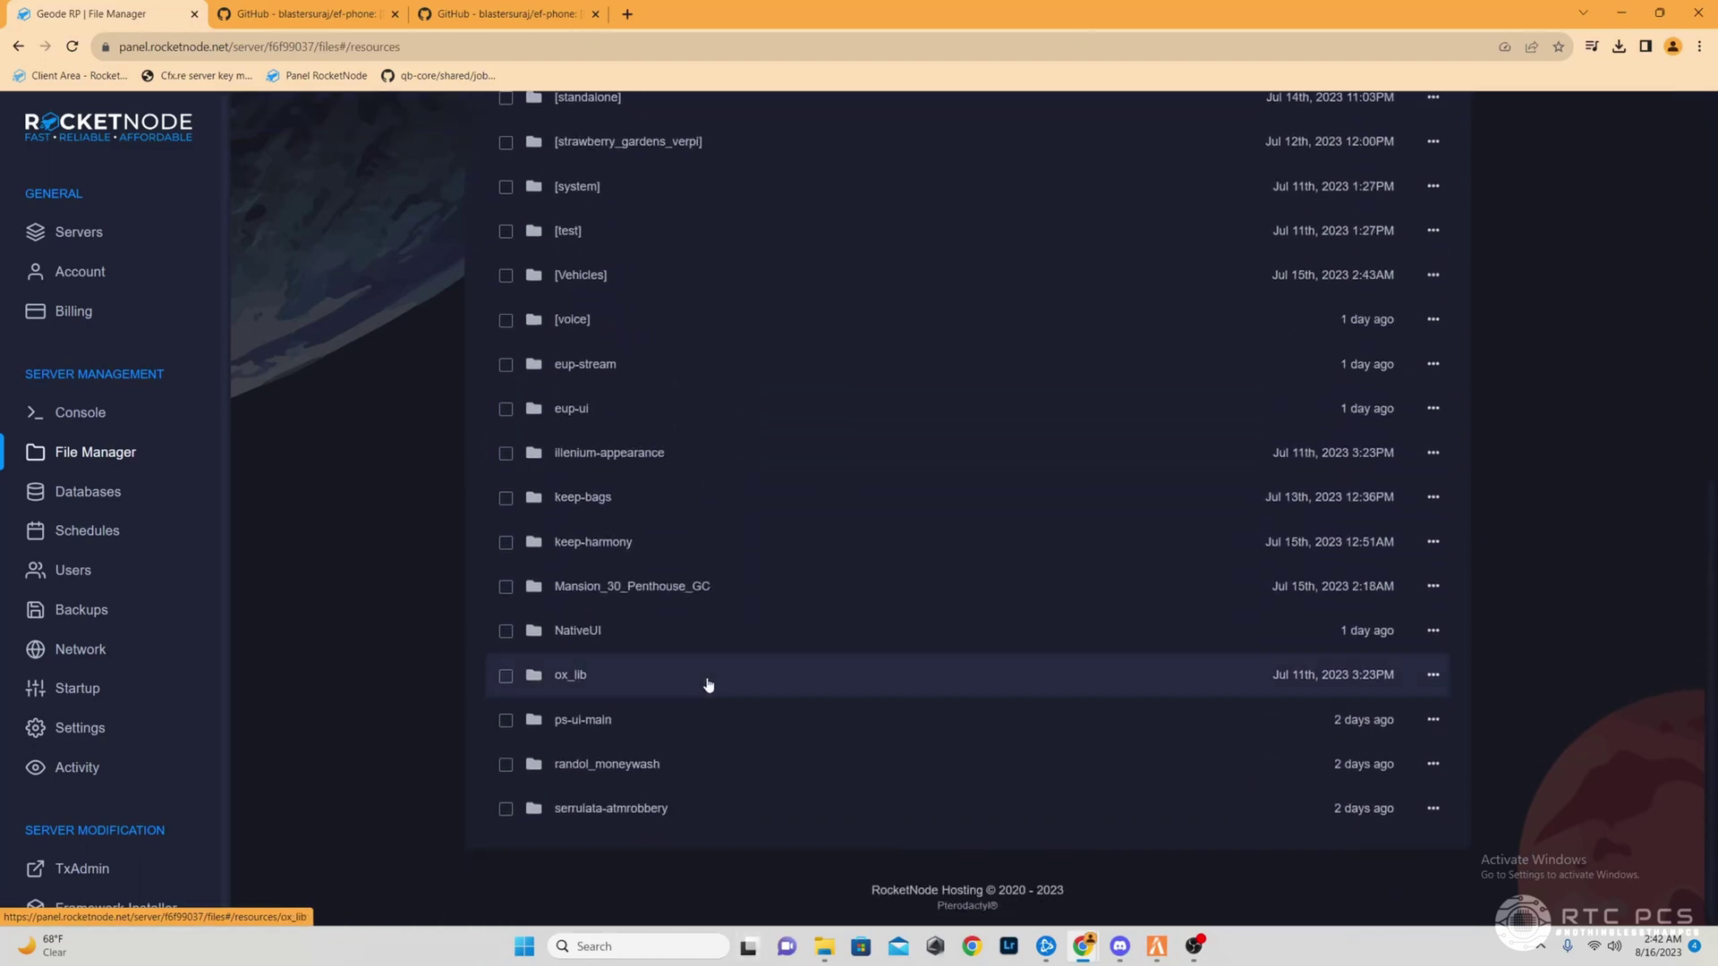
pyautogui.scroll(8, 706, 683)
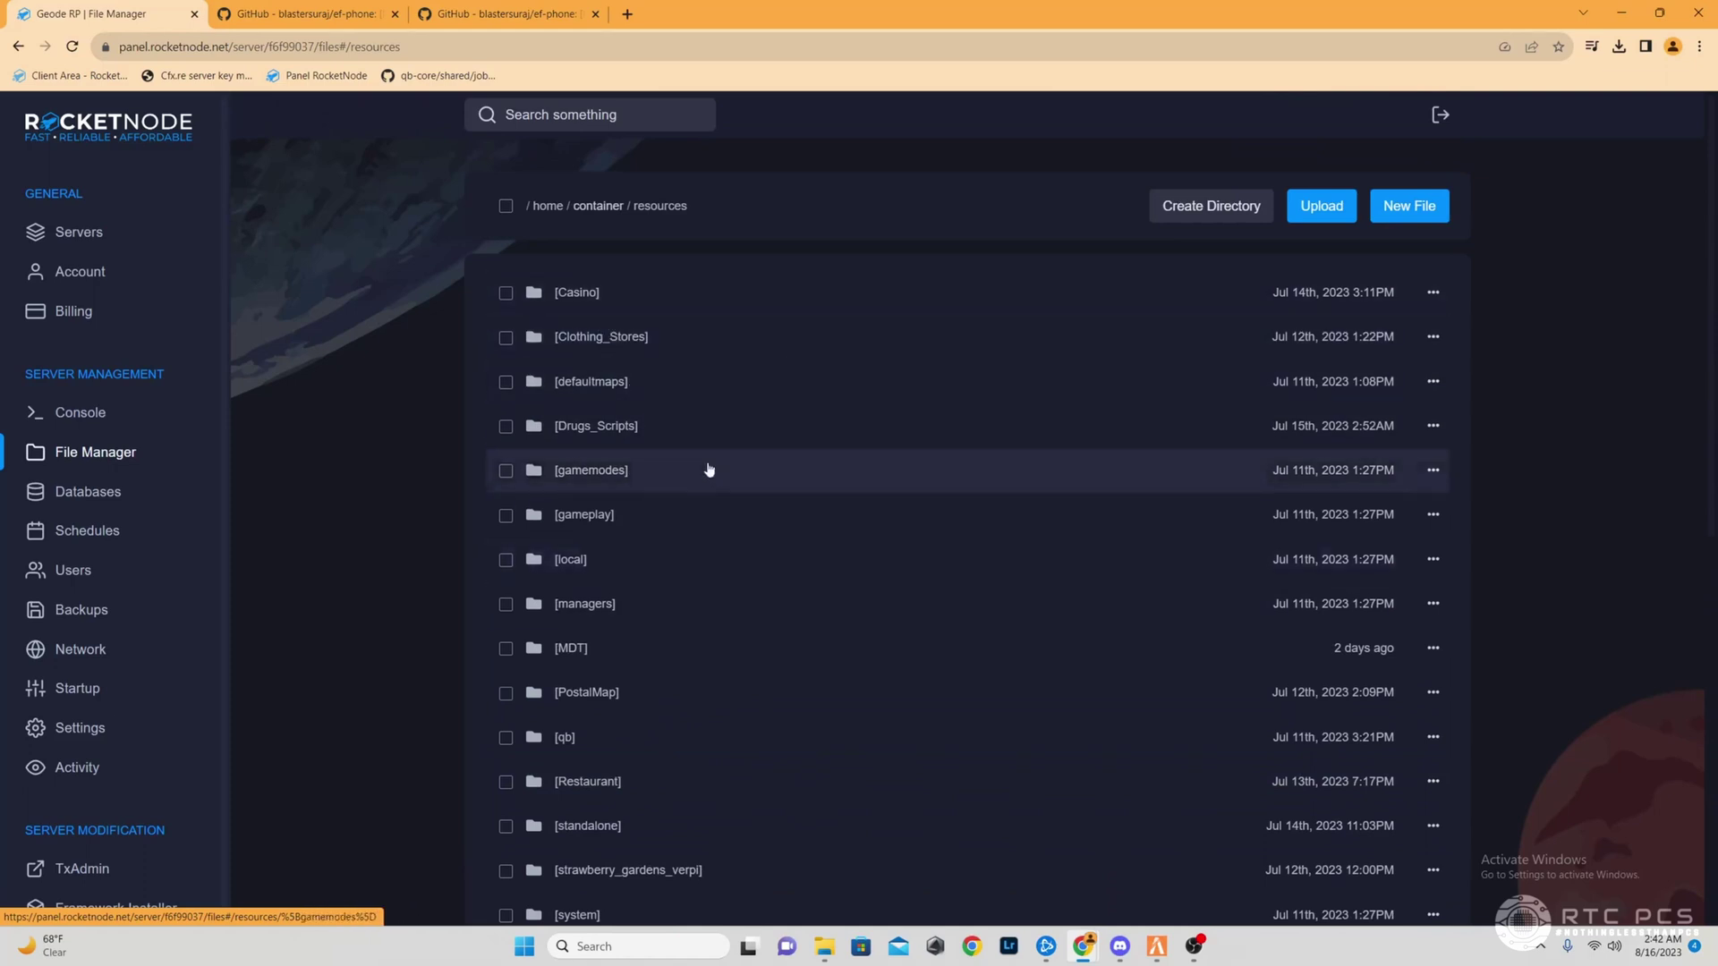
pyautogui.click(1208, 211)
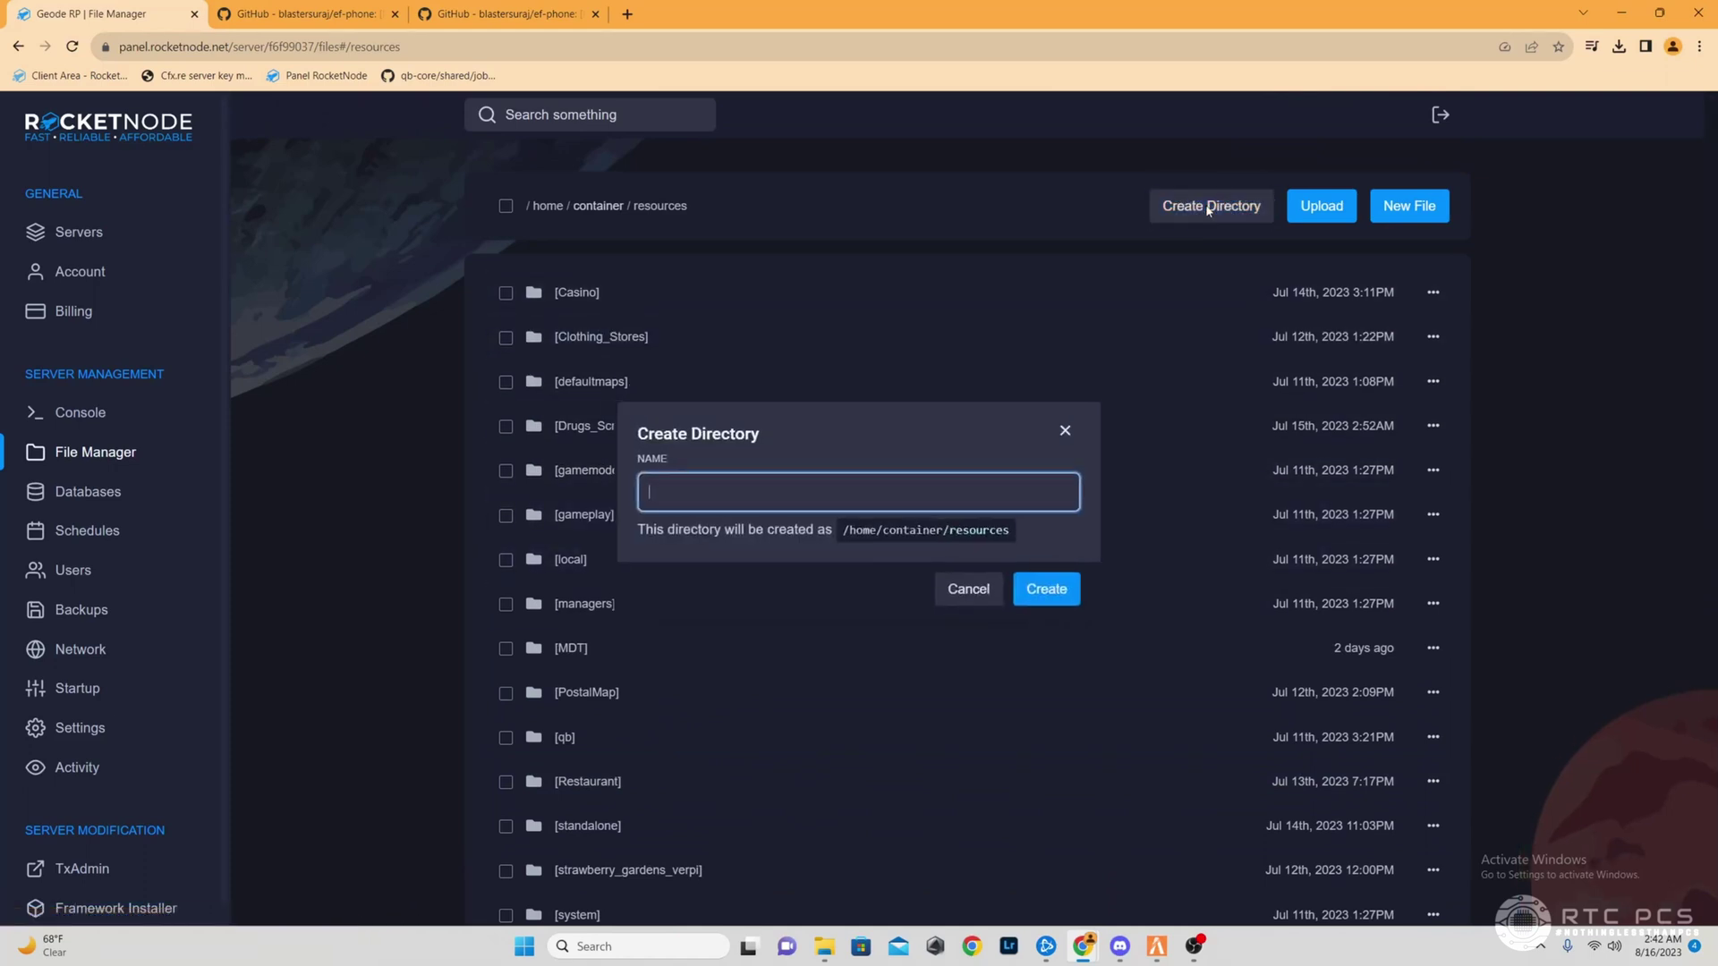
pyautogui.click(649, 492)
pyautogui.write('[EF')
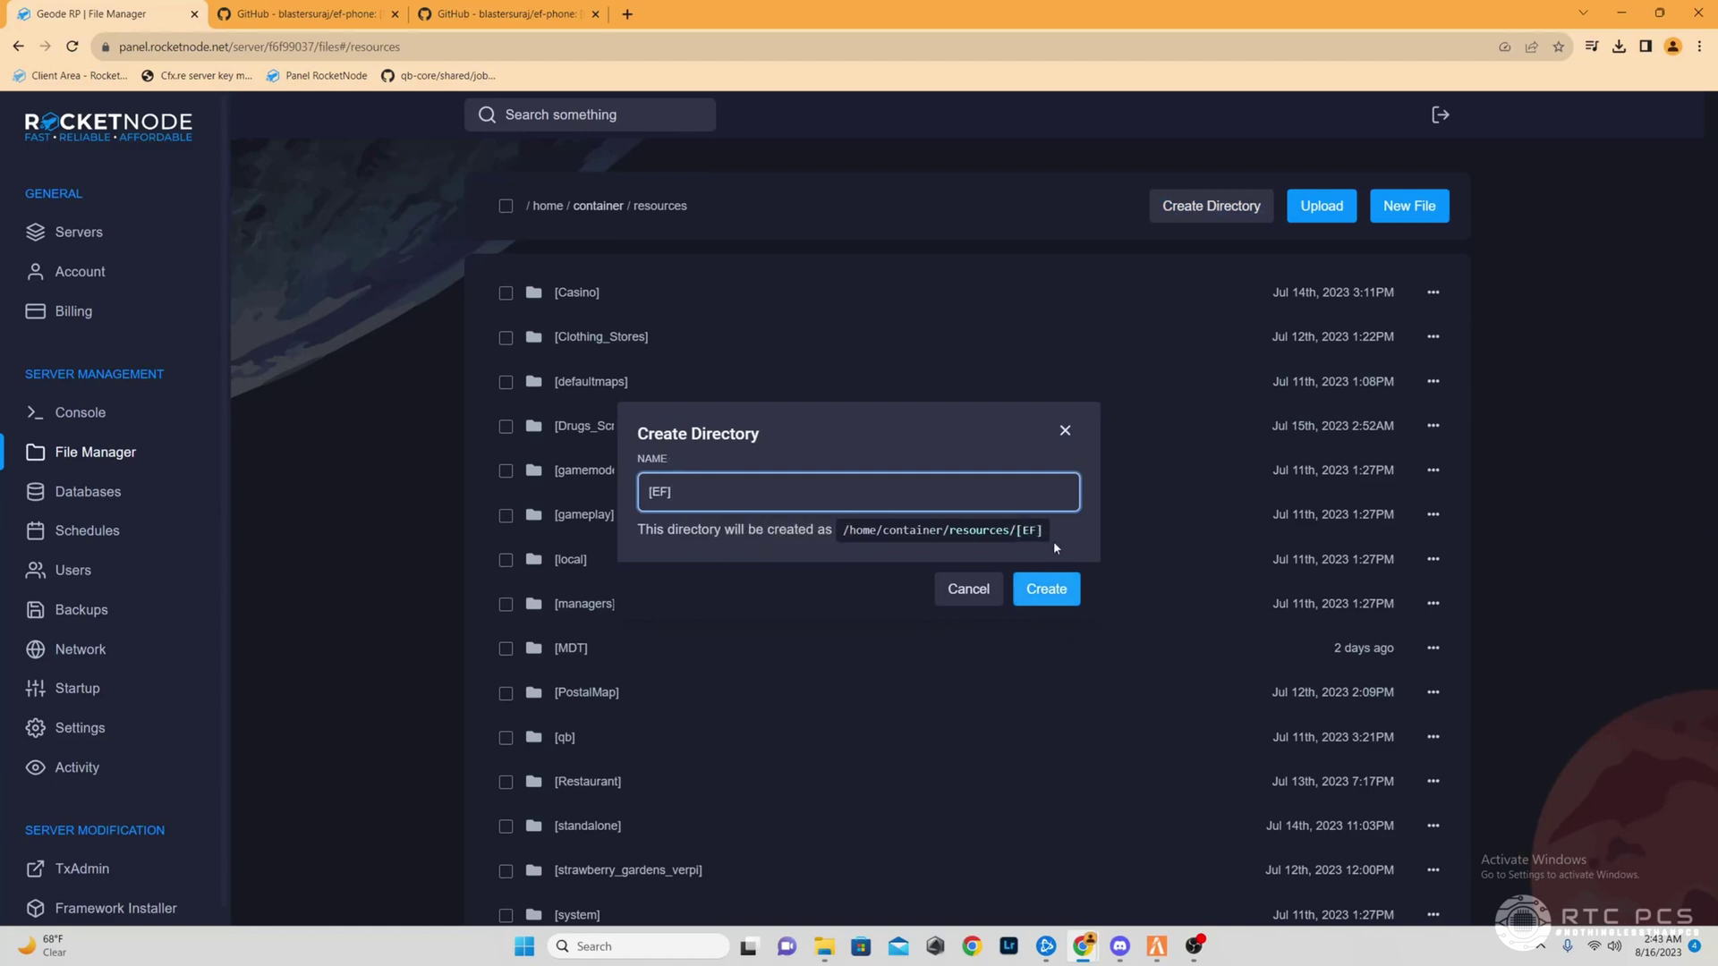
pyautogui.click(1045, 589)
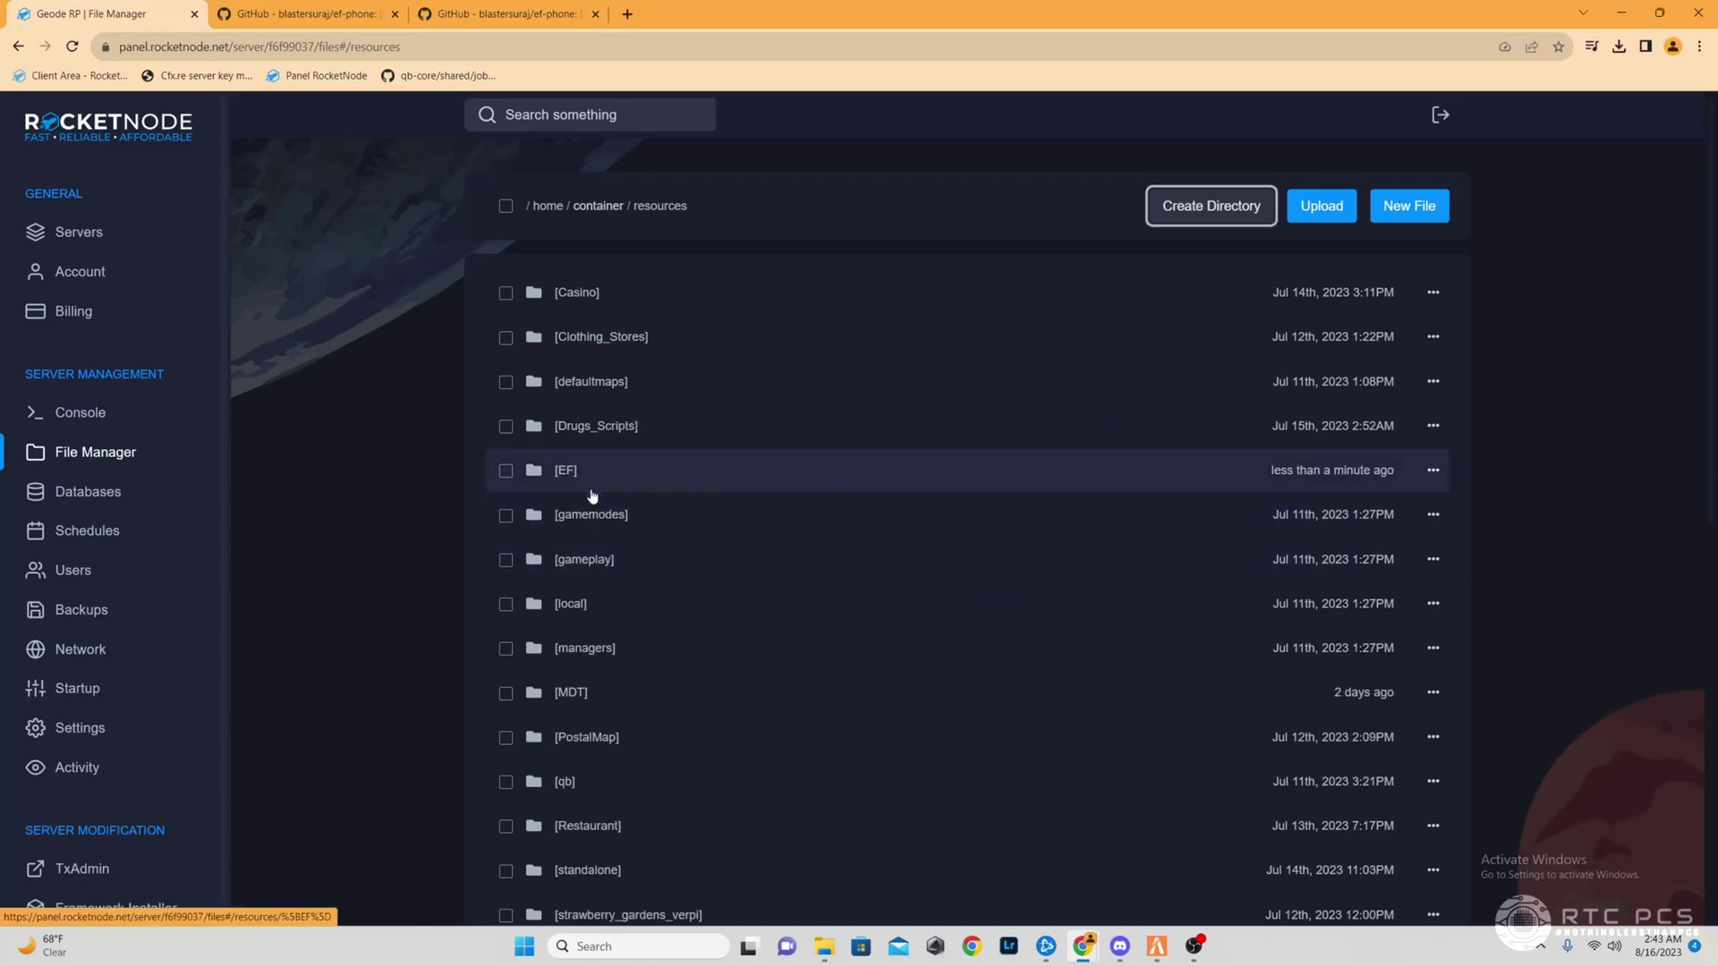
# Upload ef-phone-main.zip from the local Downloads folder into the server's [EF] directory.
pyautogui.click(606, 489)
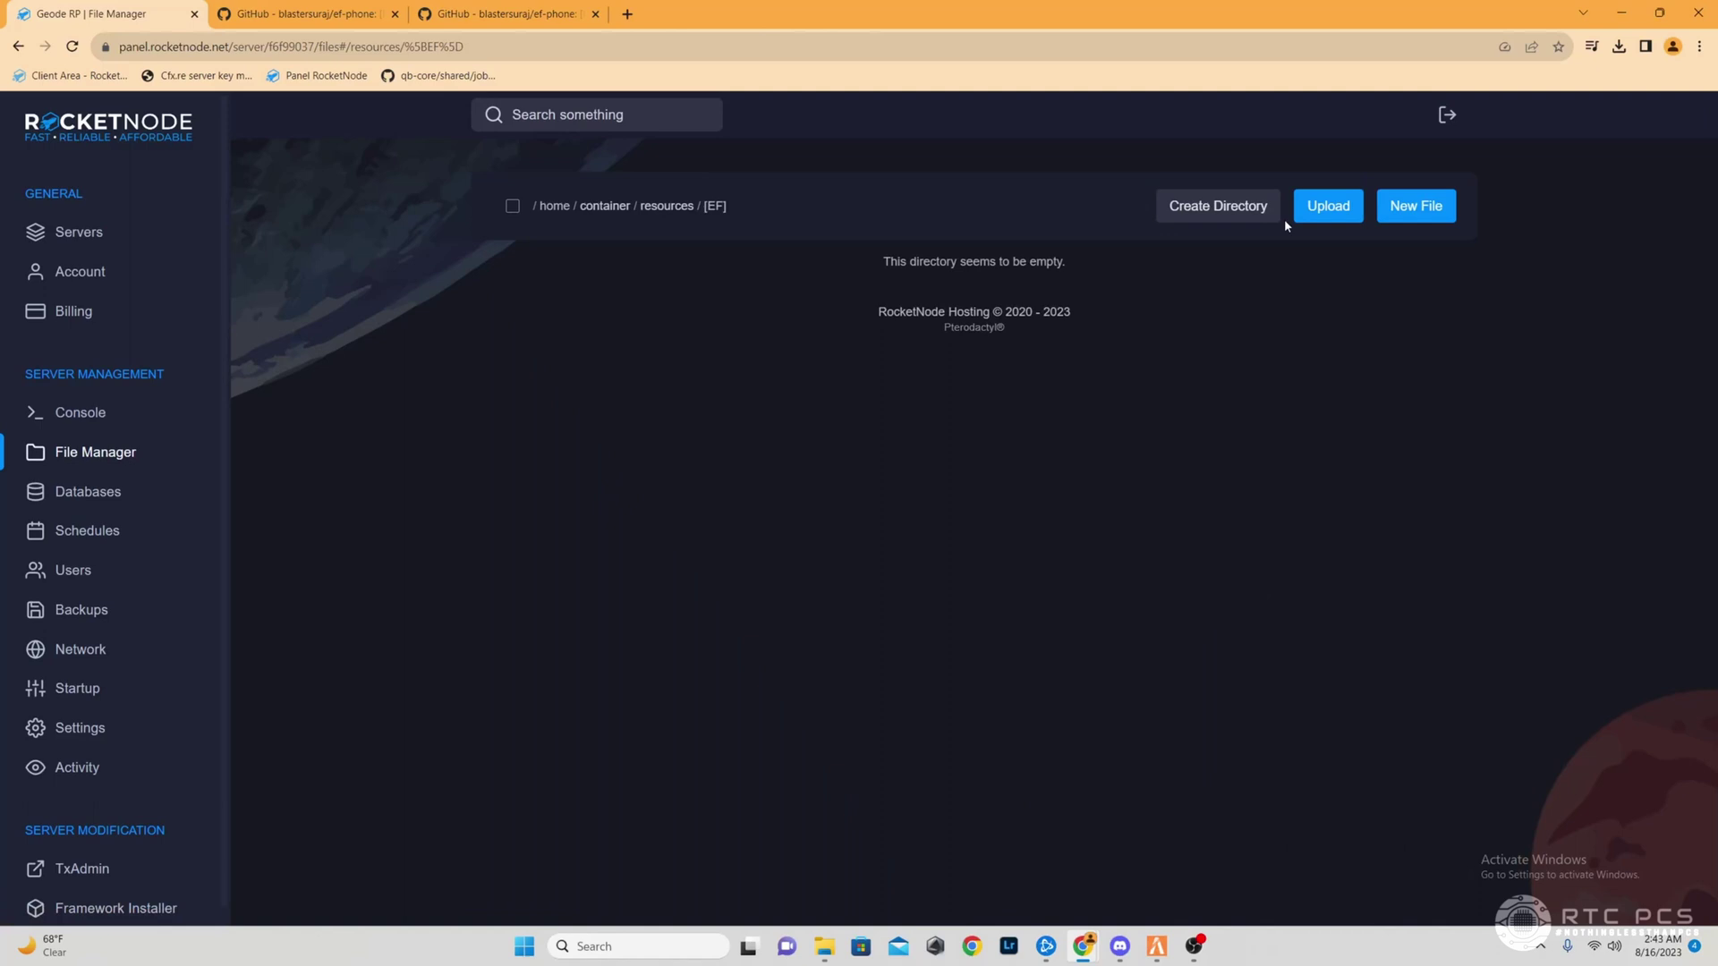
pyautogui.click(1329, 207)
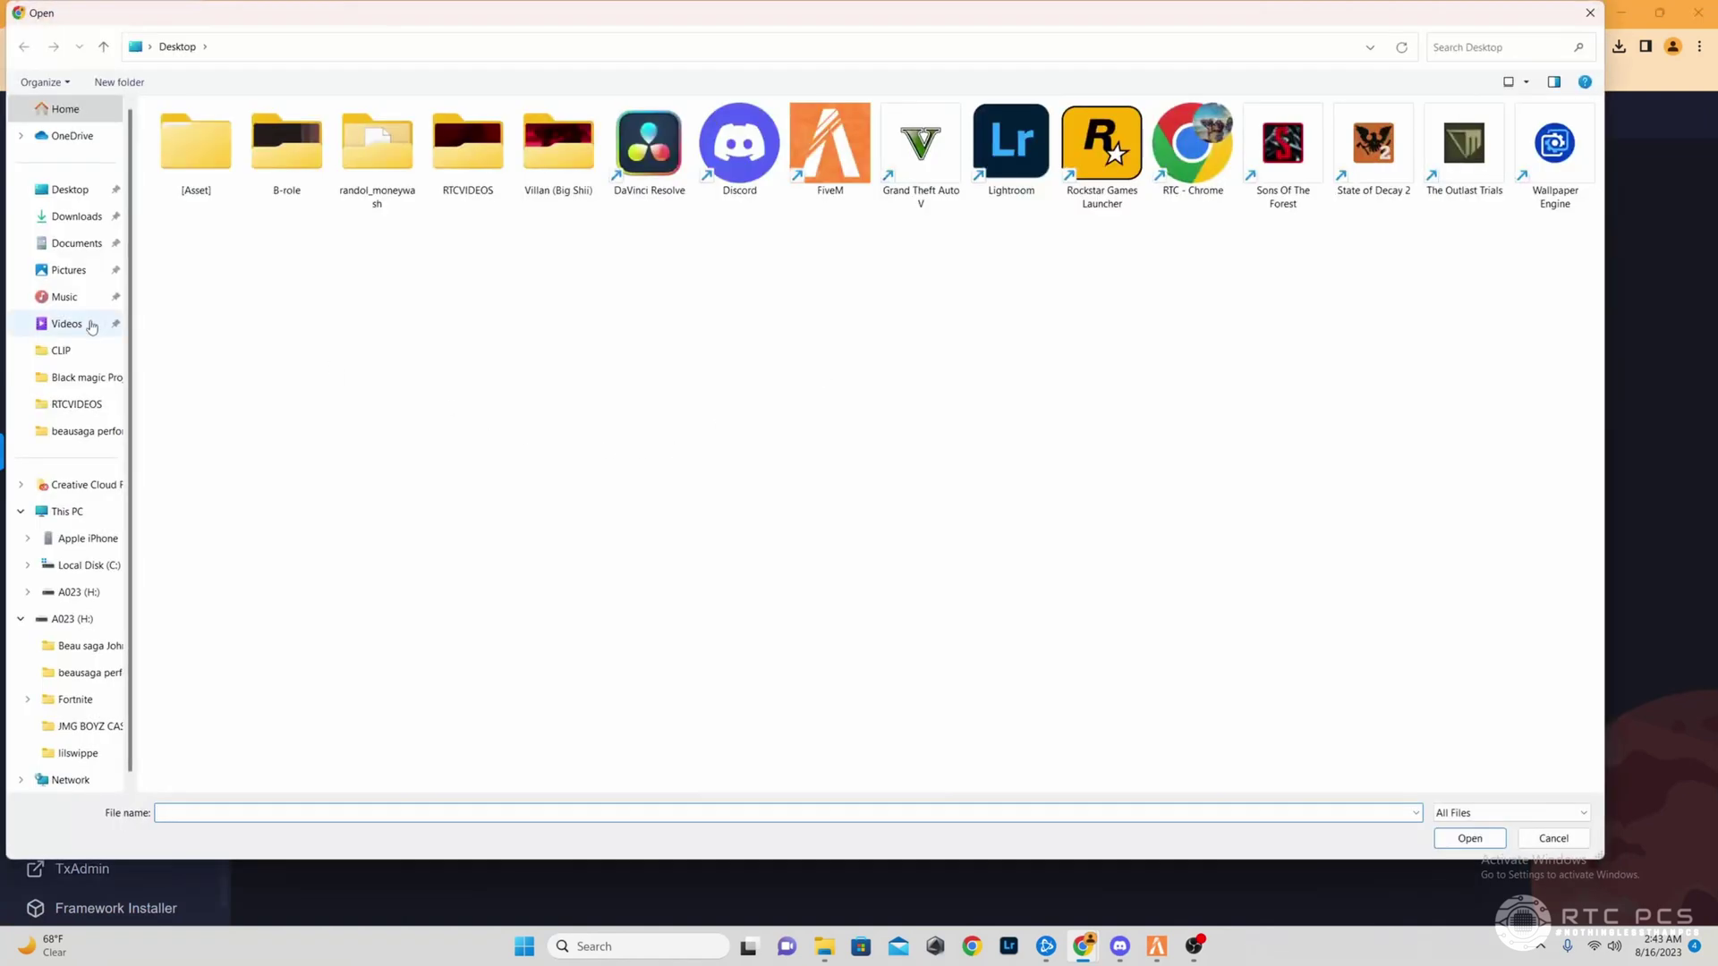
pyautogui.click(79, 217)
pyautogui.doubleClick(206, 155)
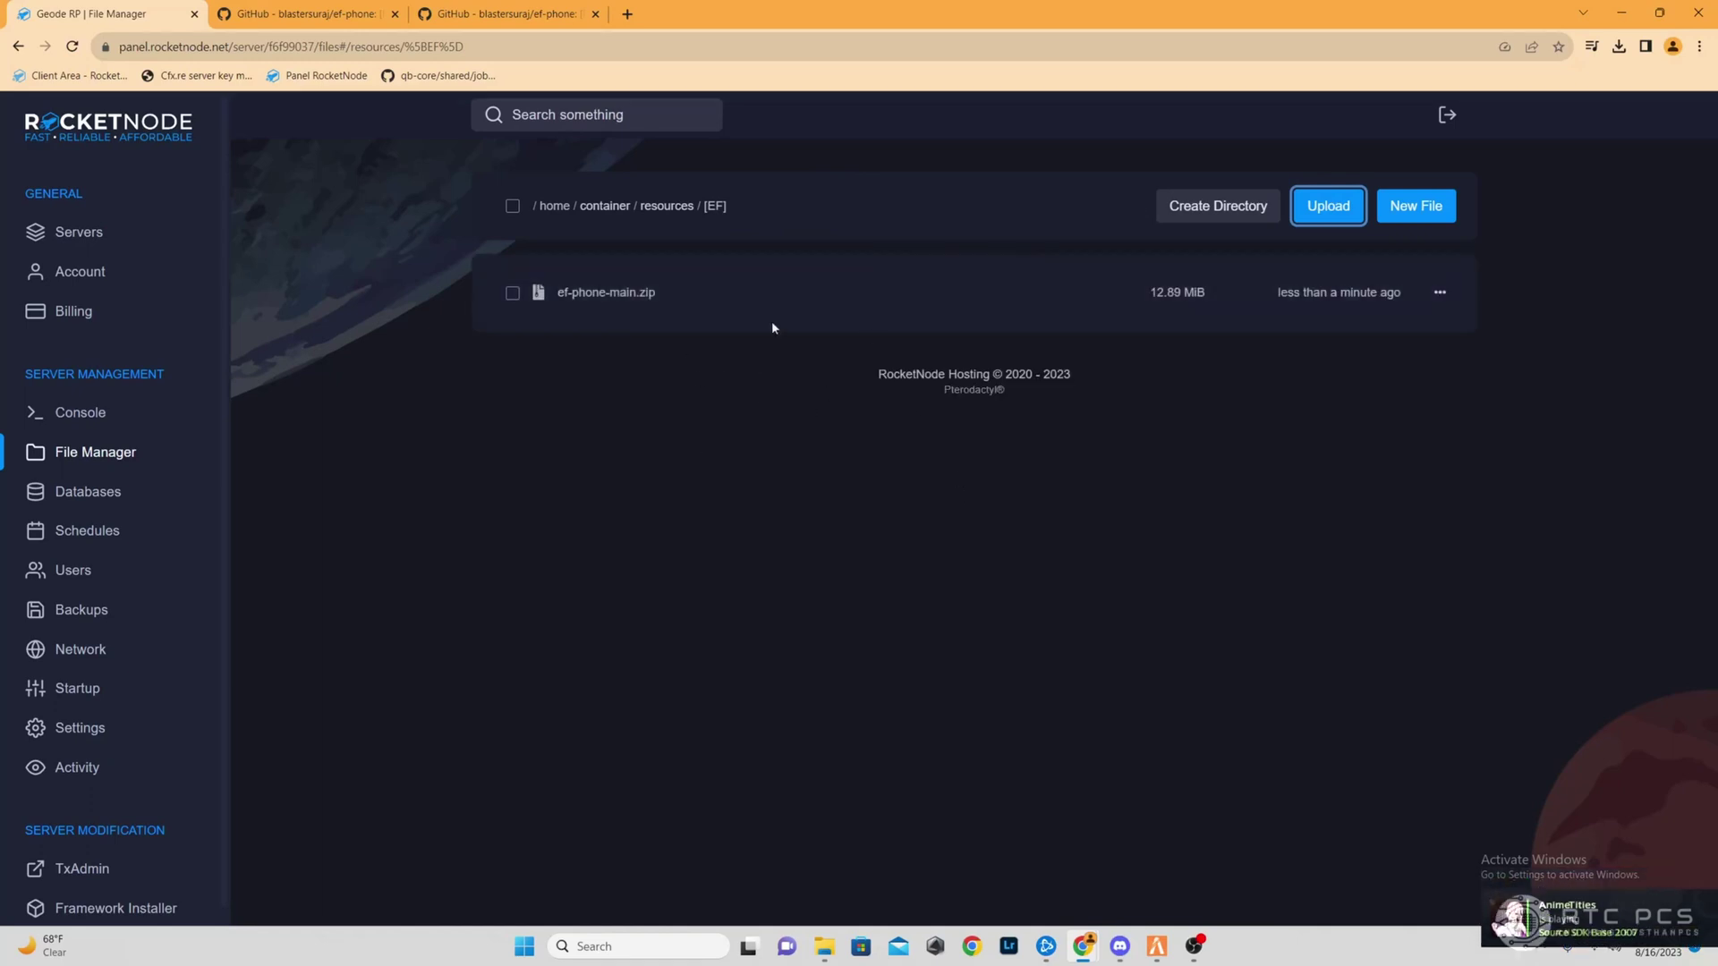
# Unarchive ef-phone-main.zip in the [EF] directory and delete the leftover ZIP file.
pyautogui.rightClick(626, 291)
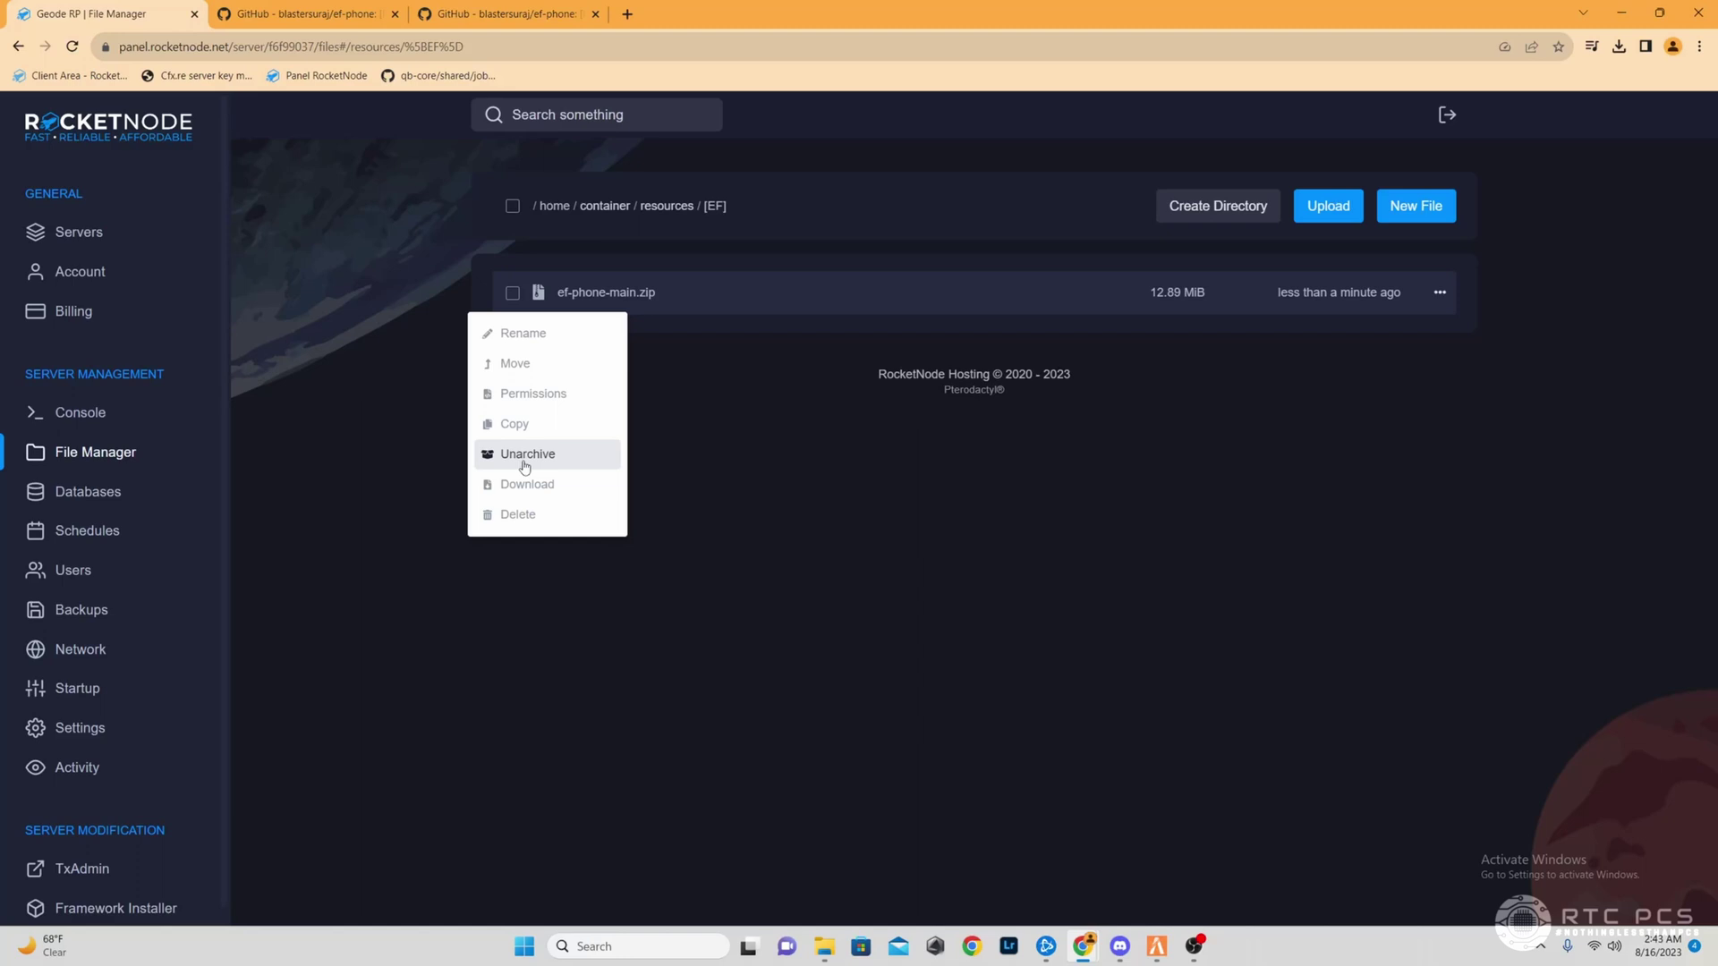
pyautogui.click(525, 456)
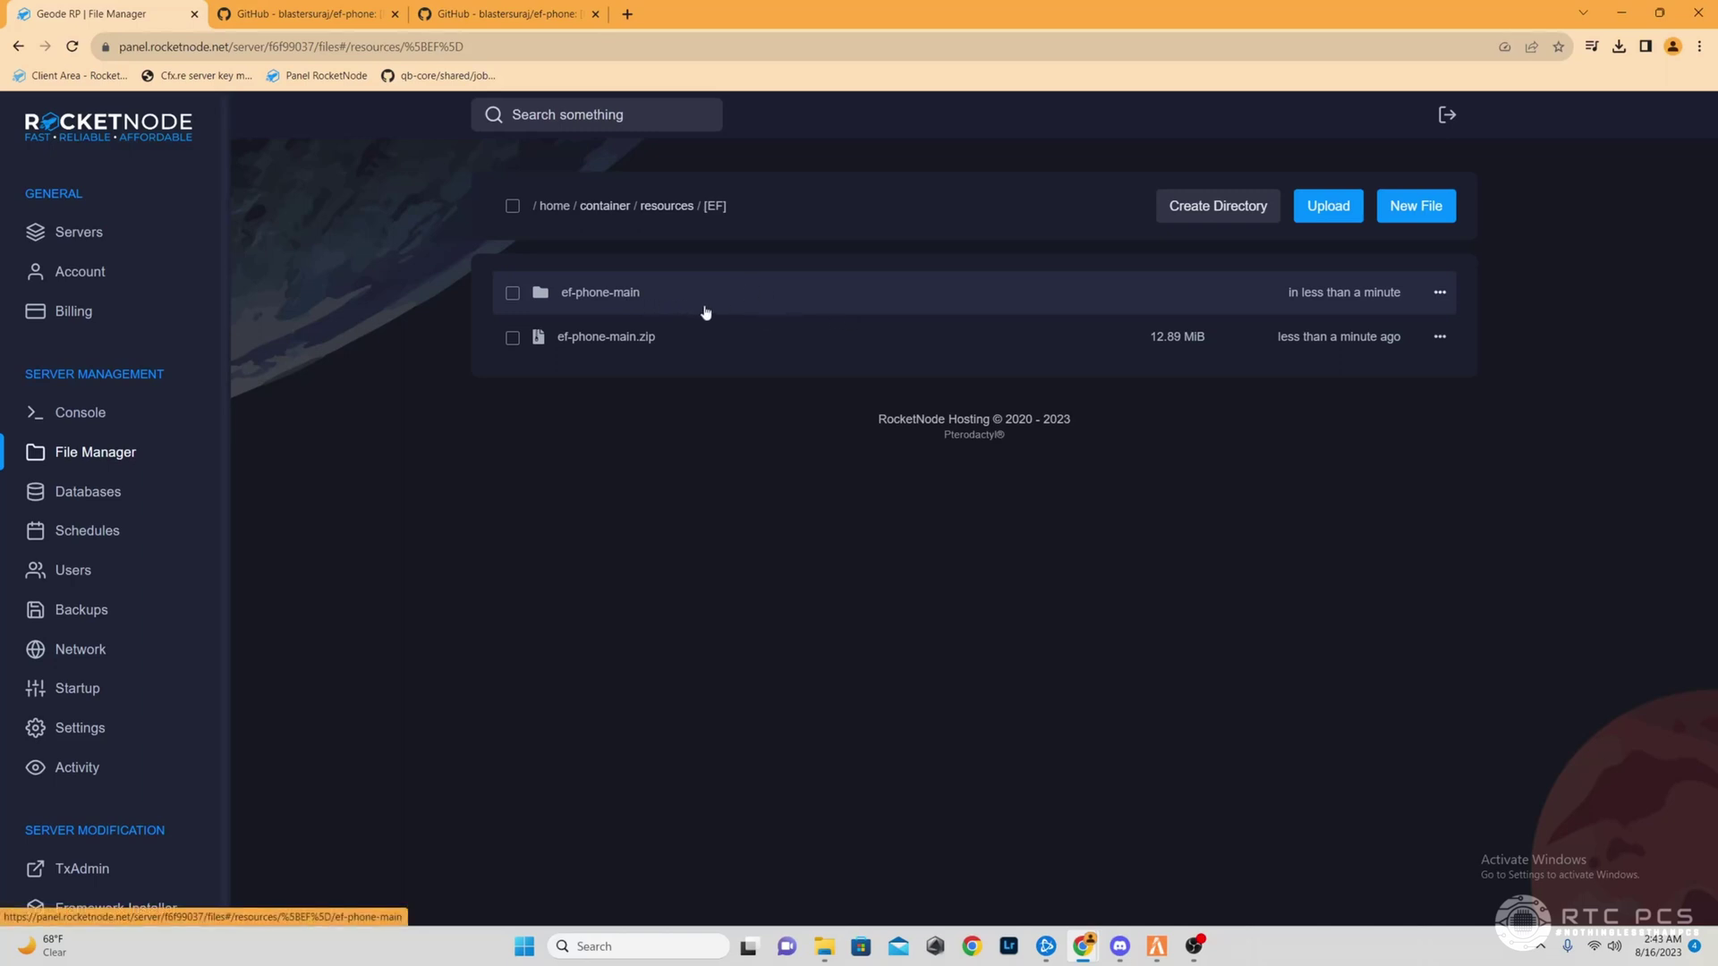
pyautogui.rightClick(608, 353)
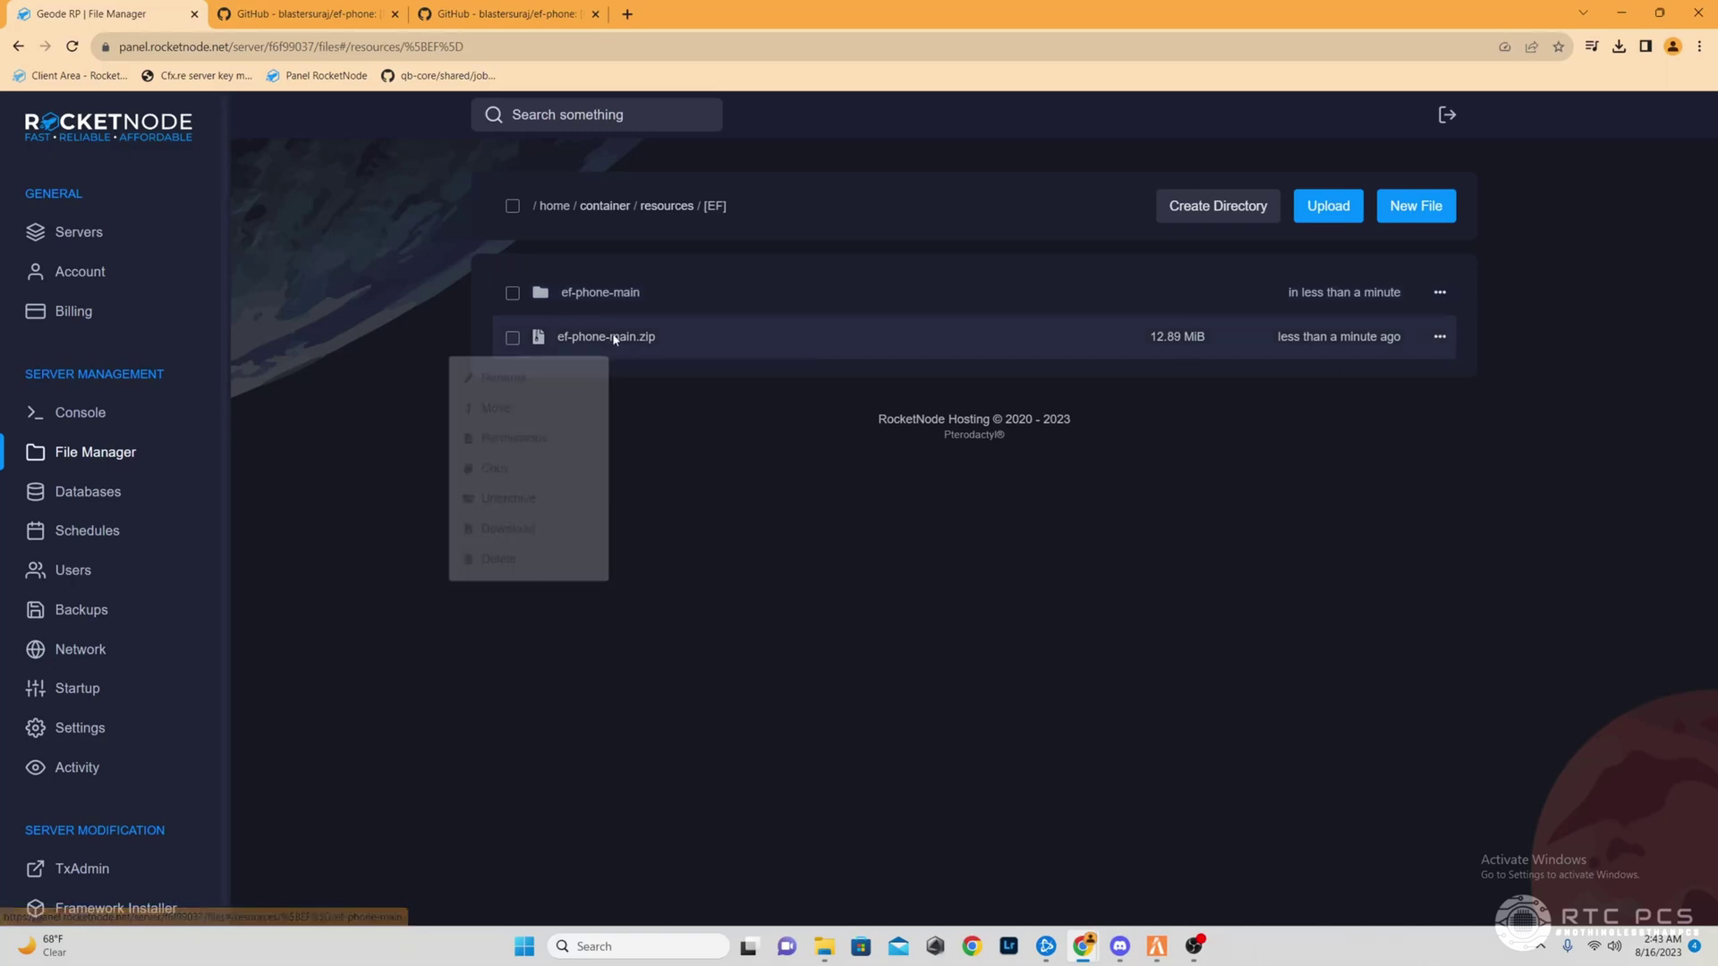
pyautogui.click(492, 561)
pyautogui.click(1050, 573)
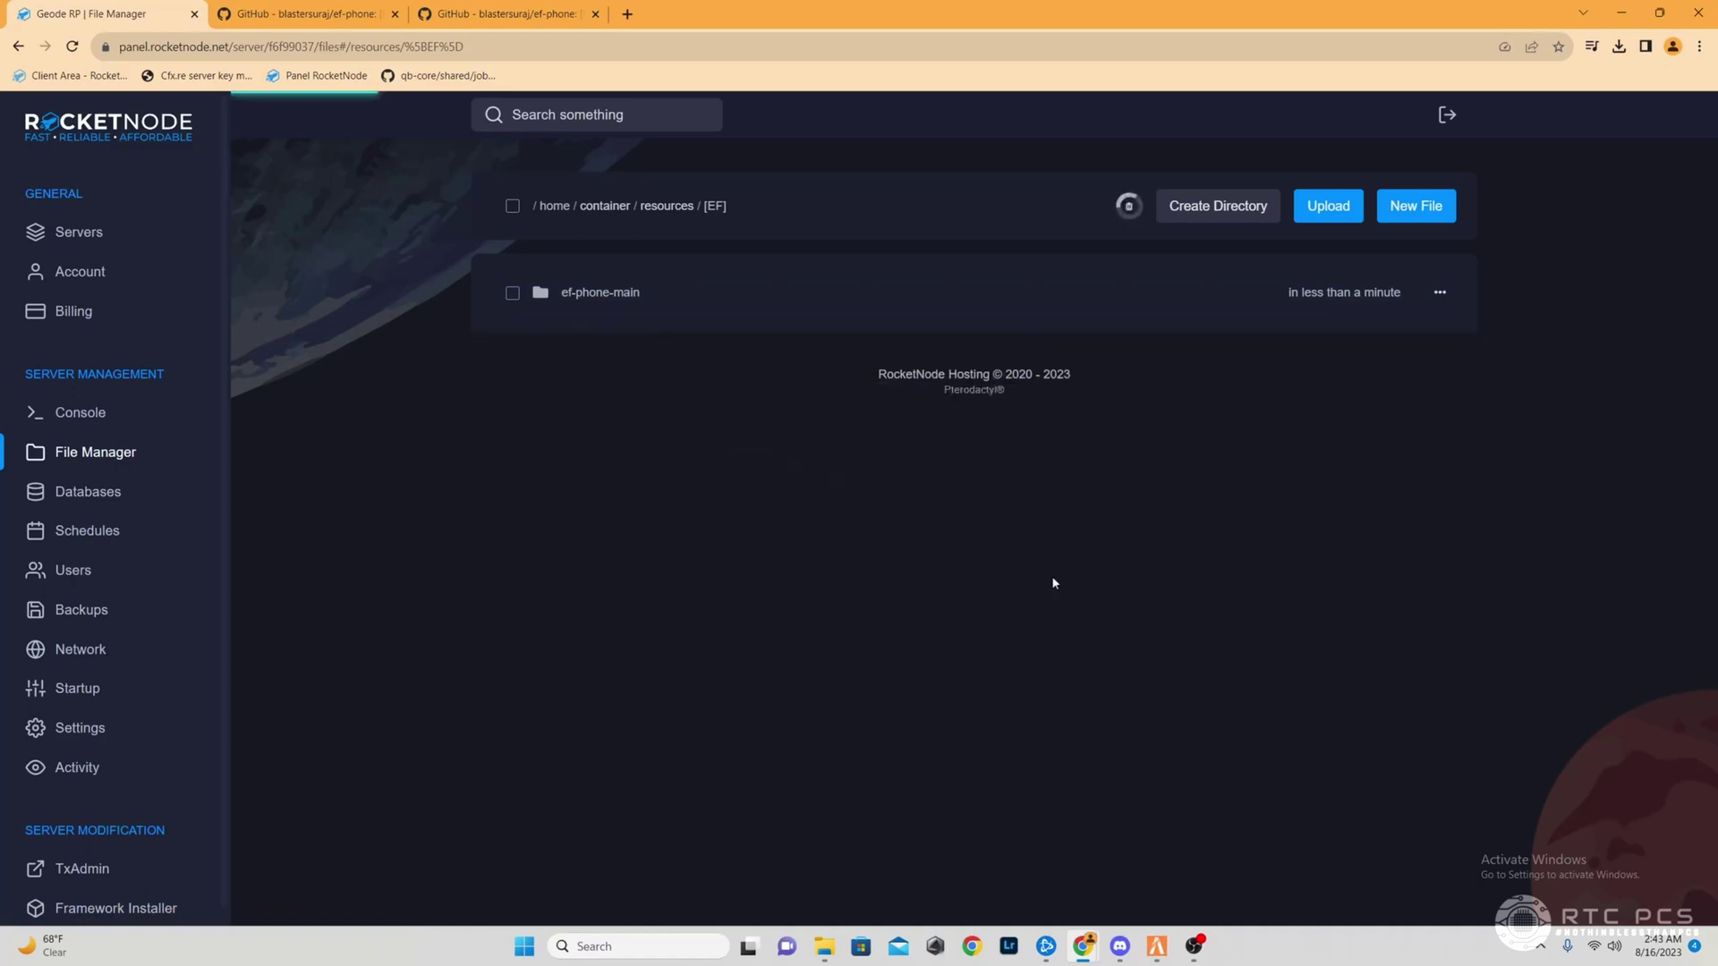
# Rename the extracted ef-phone-main folder to ef-phone and open the README.md inside it.
pyautogui.rightClick(632, 295)
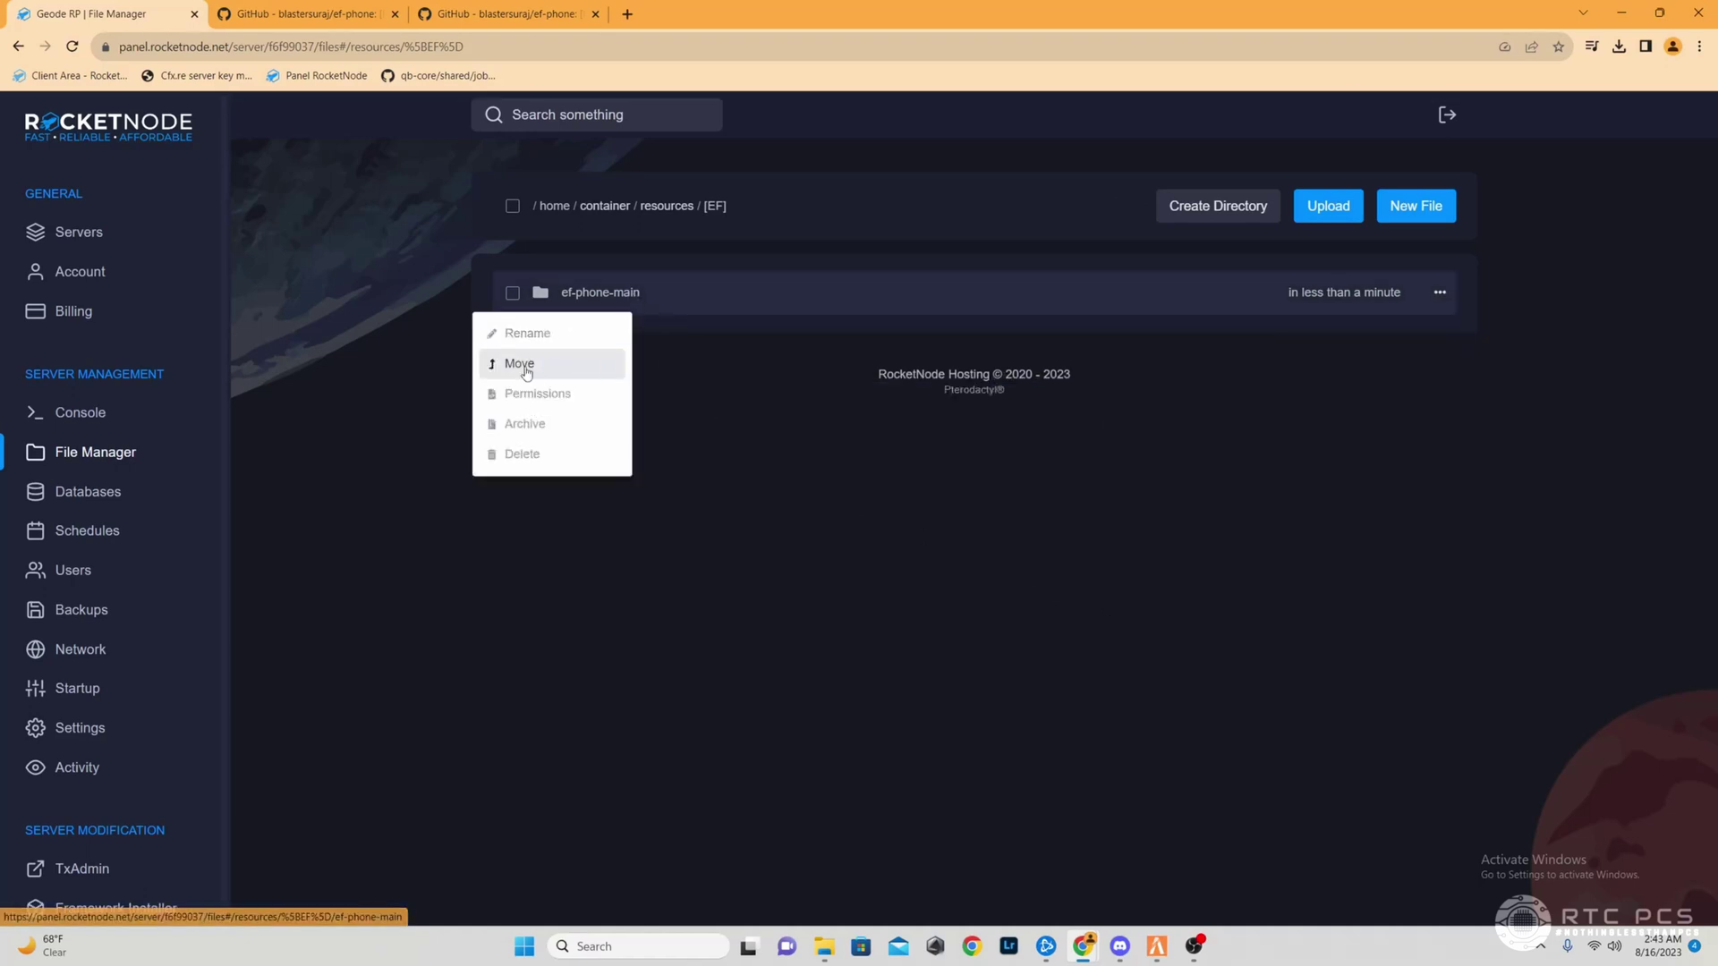
pyautogui.click(549, 338)
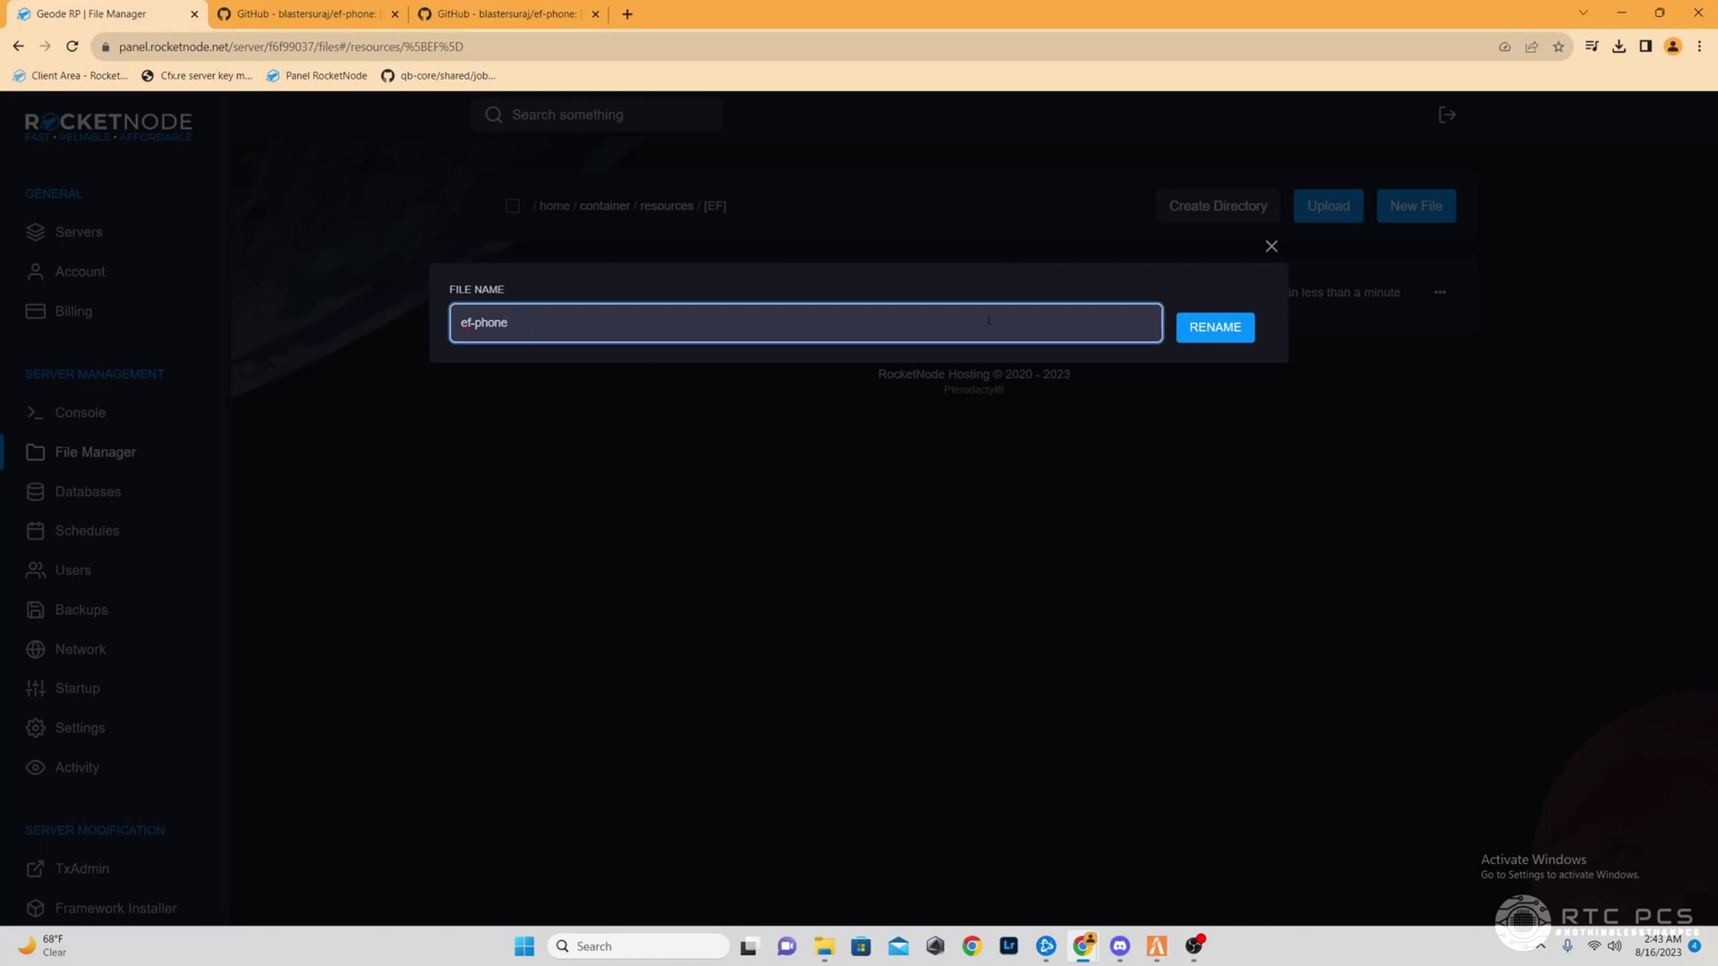
pyautogui.click(1214, 327)
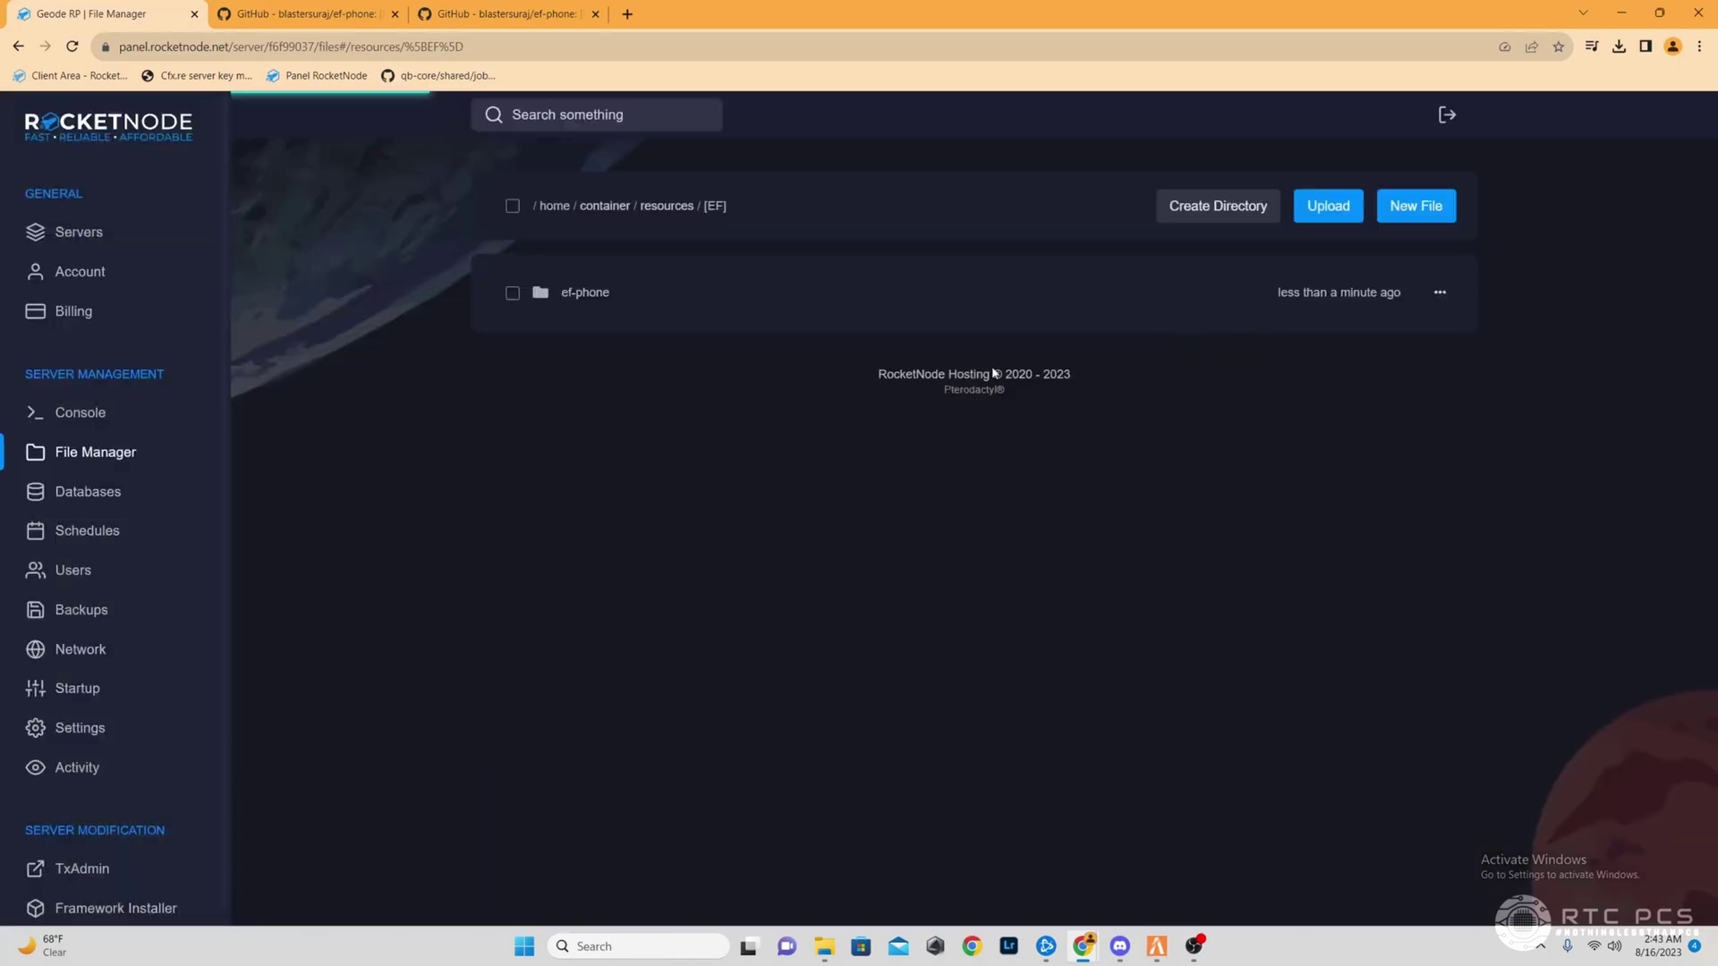
pyautogui.click(573, 296)
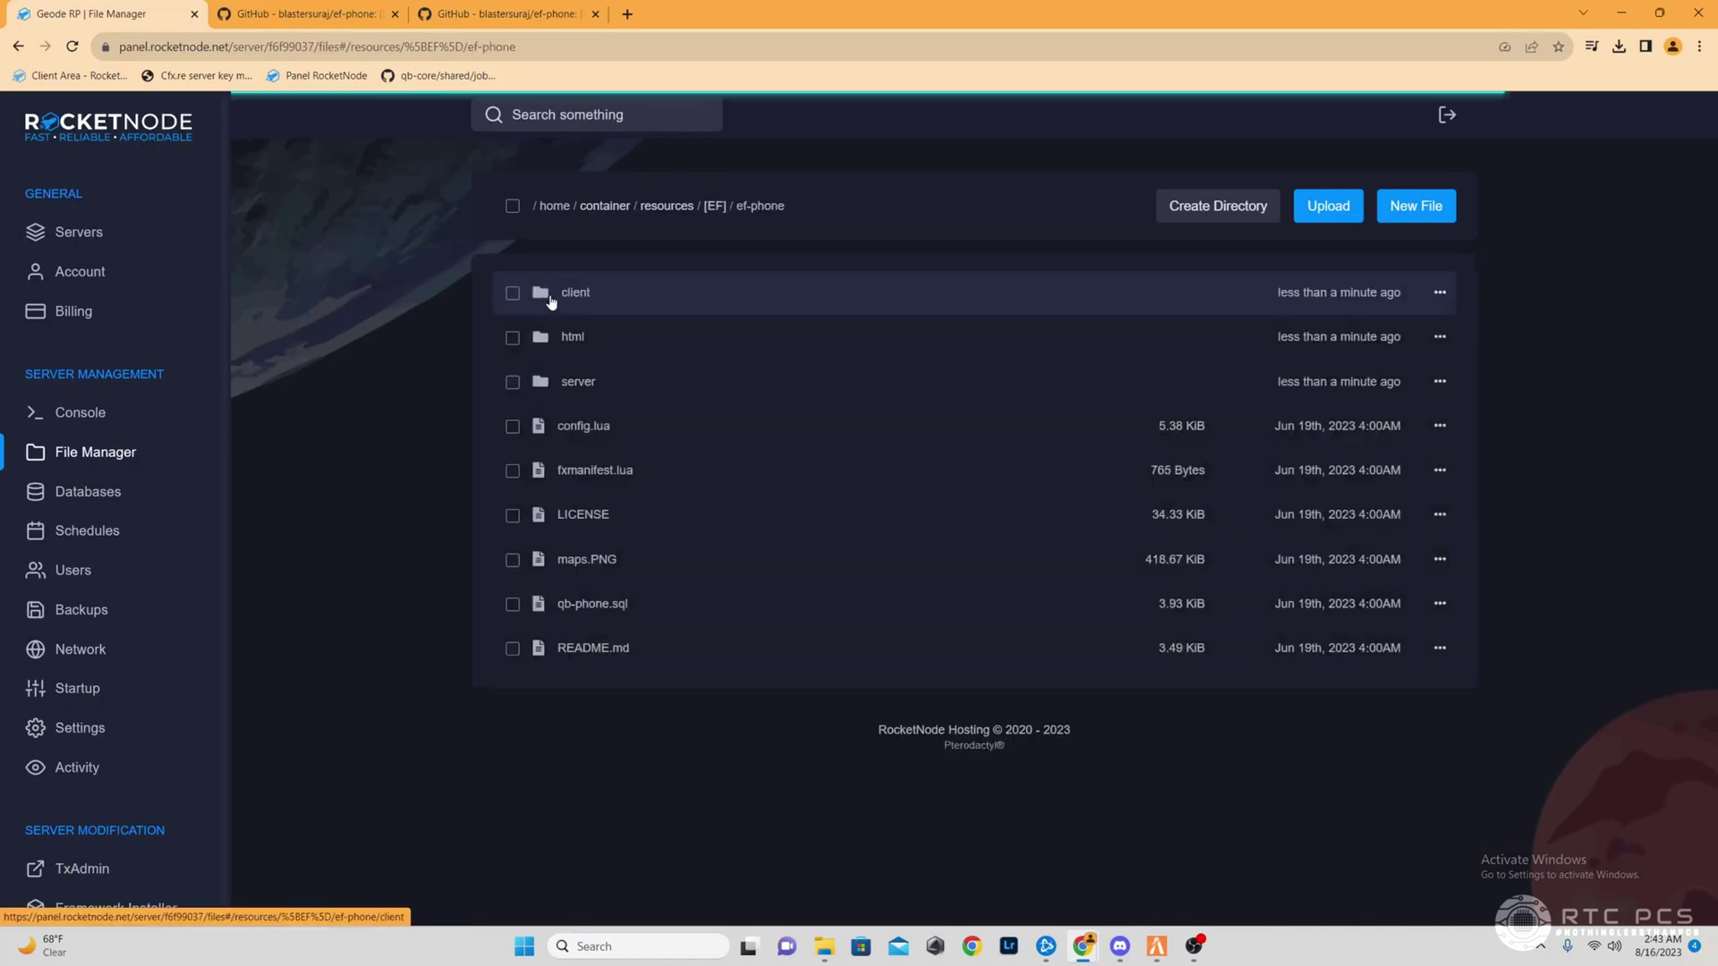
pyautogui.click(594, 648)
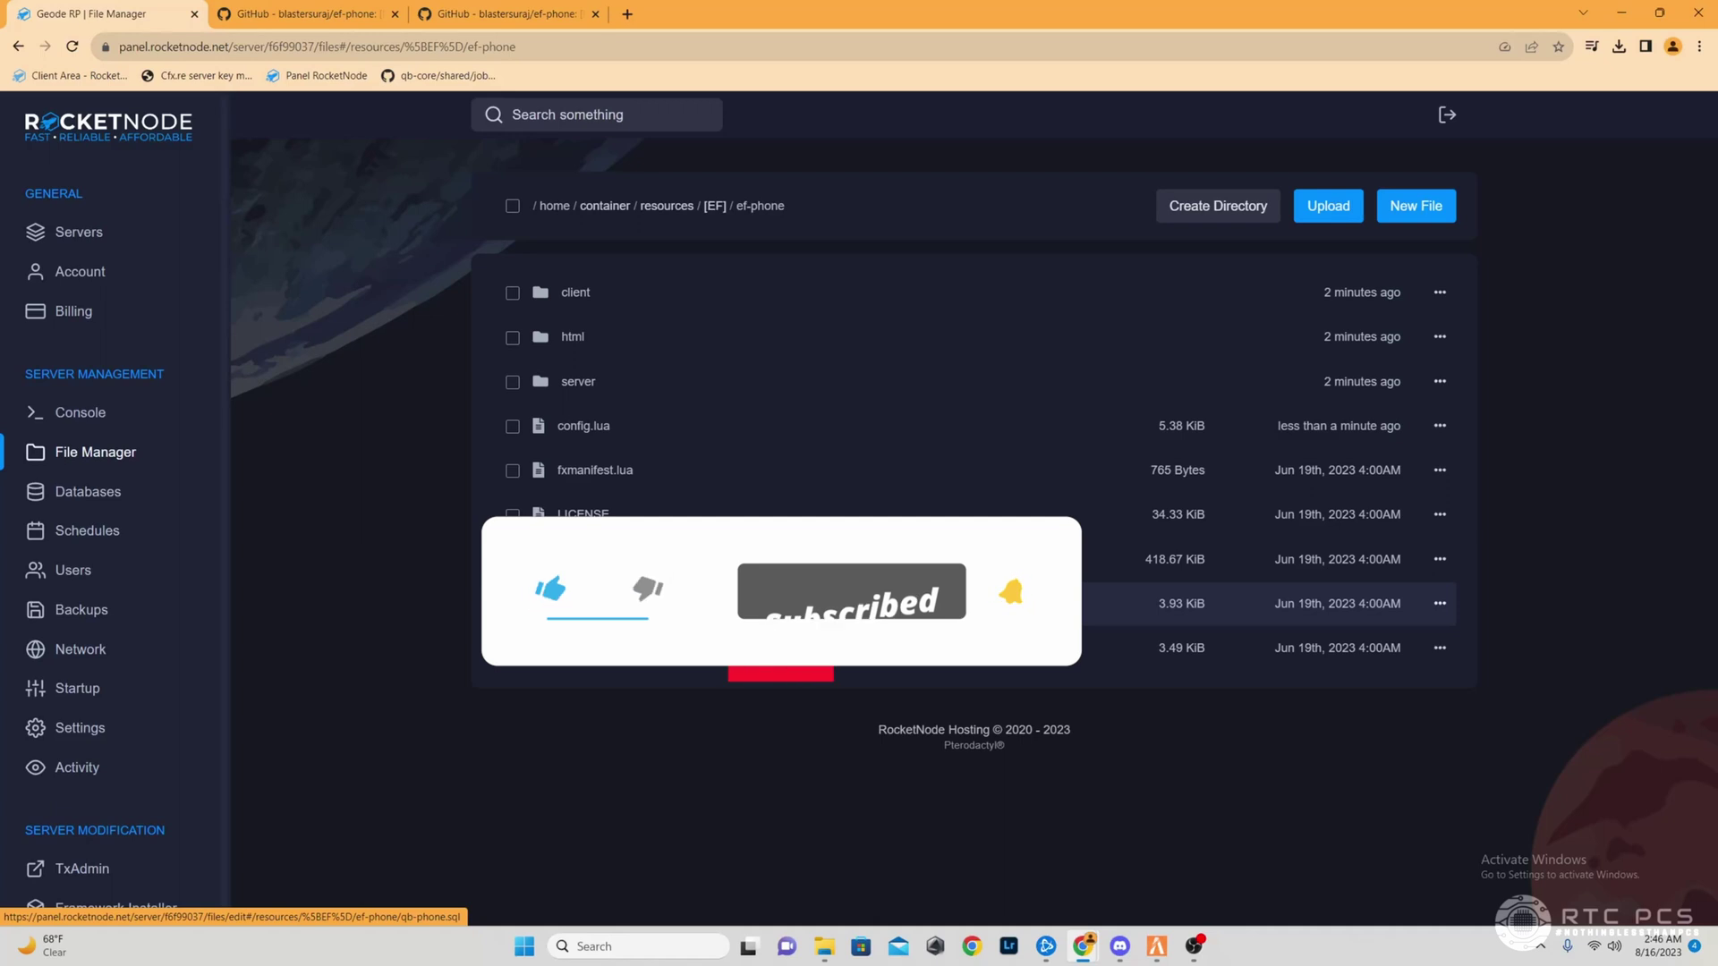
# Log in to phpMyAdmin for the server's QBCORE database and expand its list of tables.
pyautogui.click(87, 491)
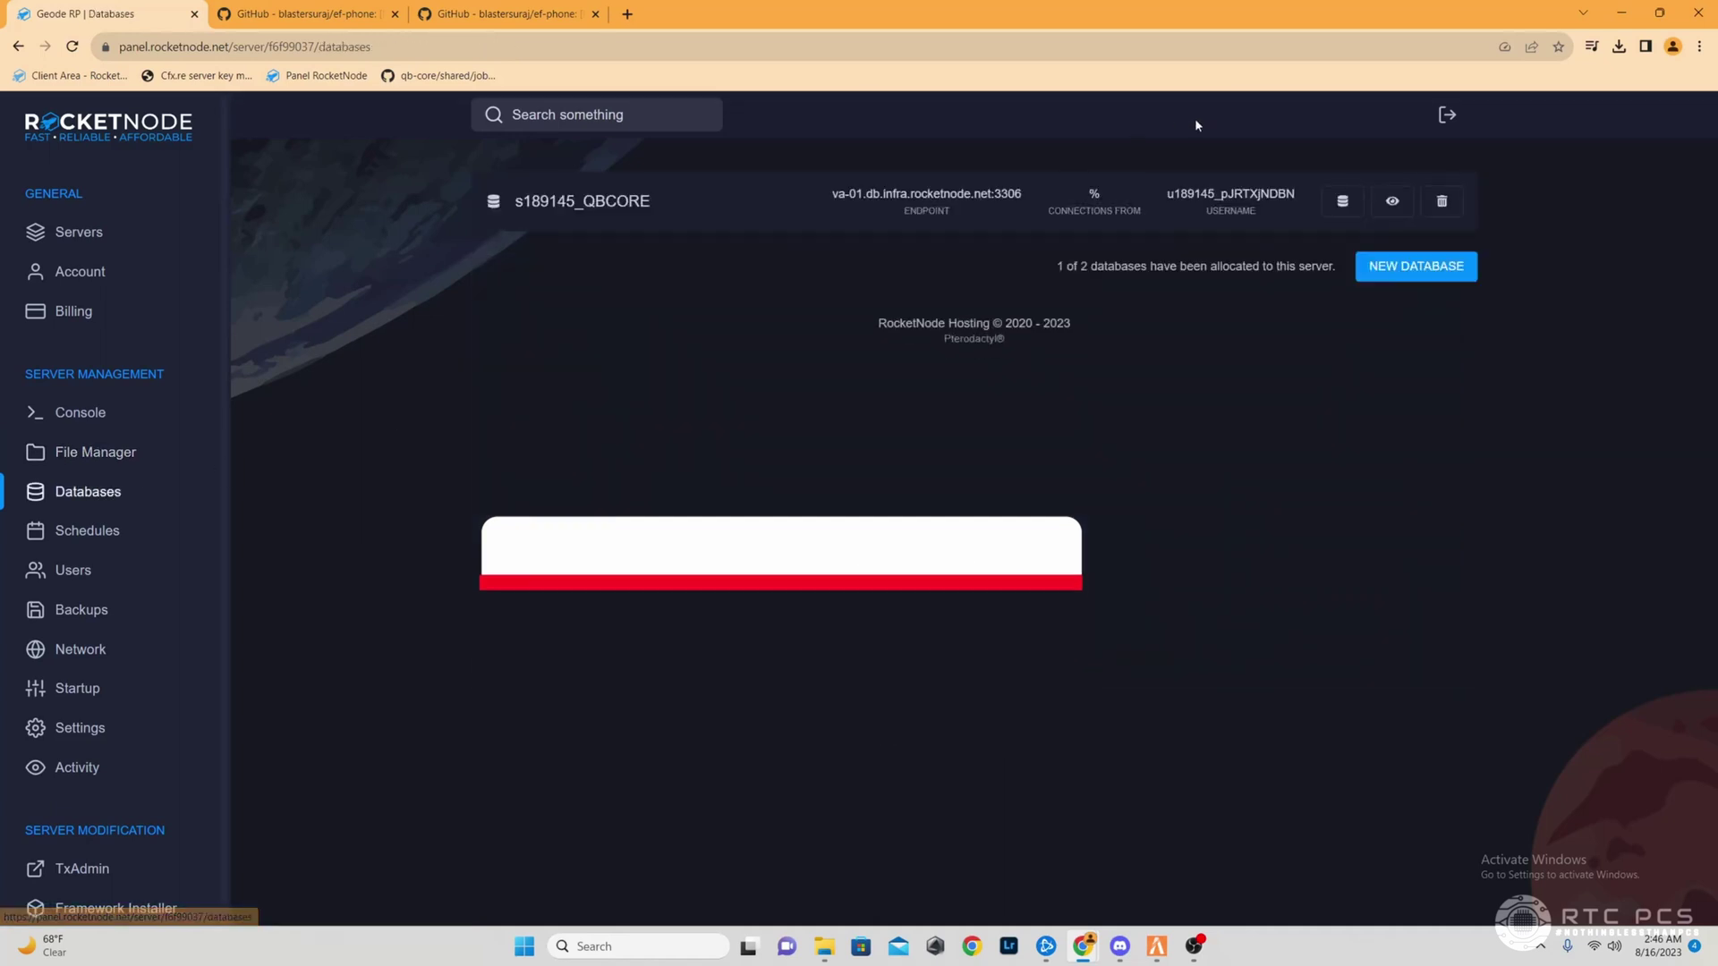
pyautogui.click(1342, 202)
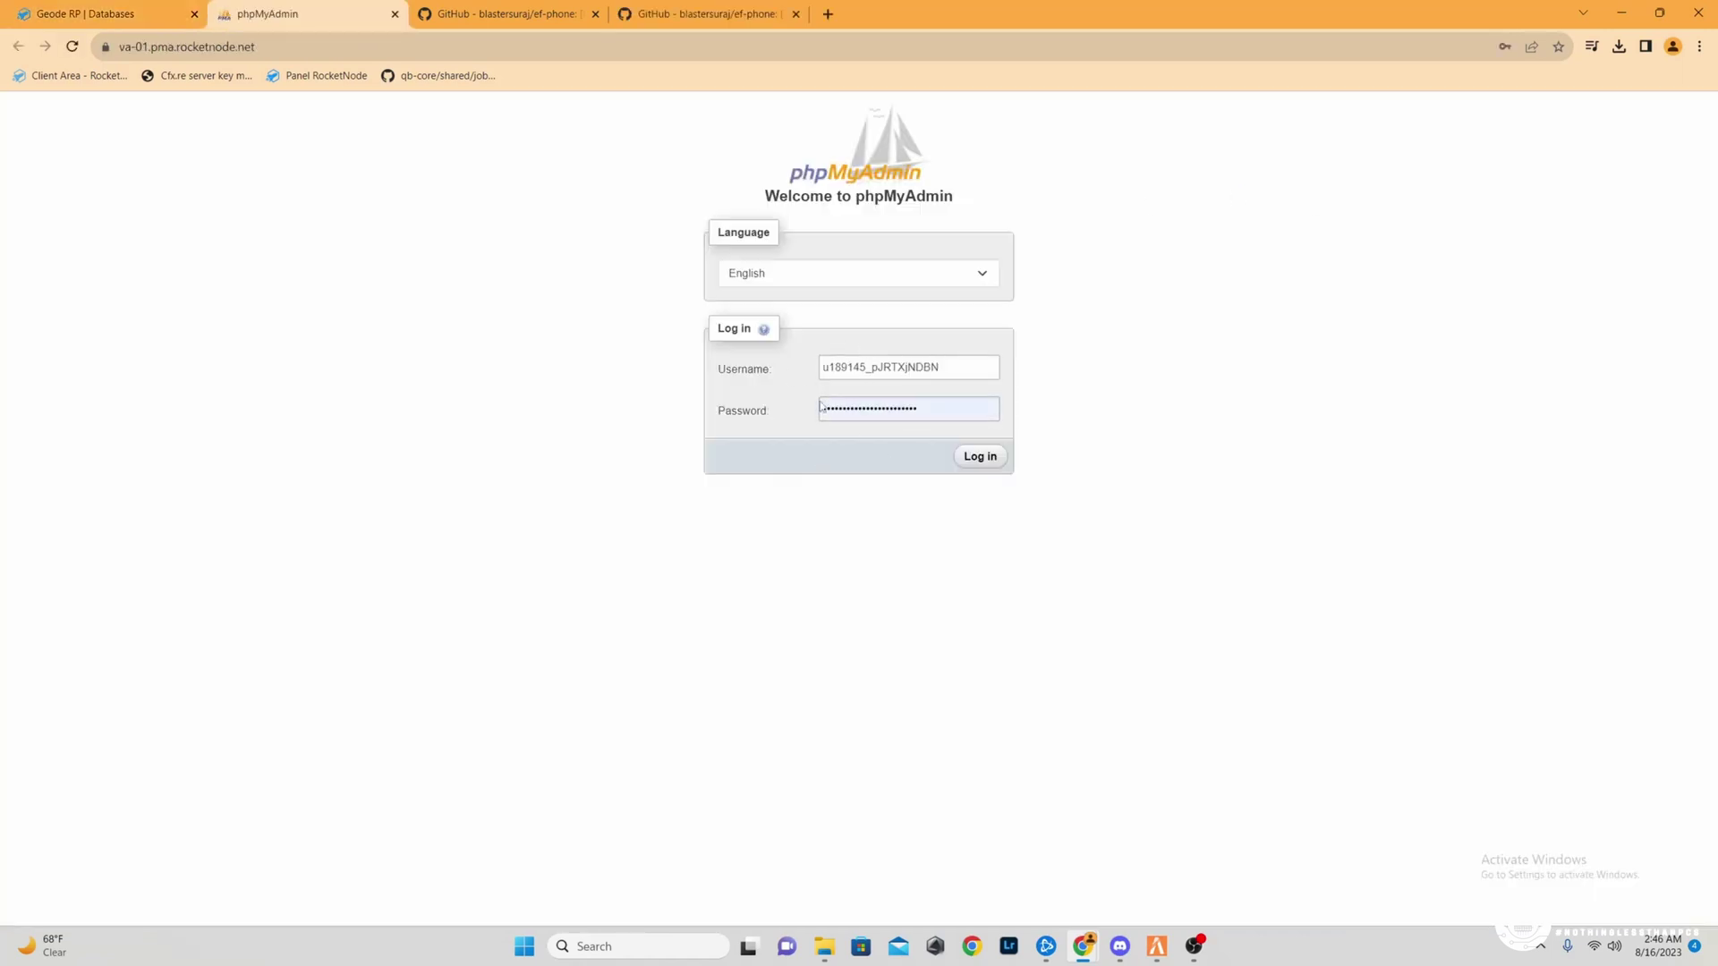
pyautogui.click(981, 458)
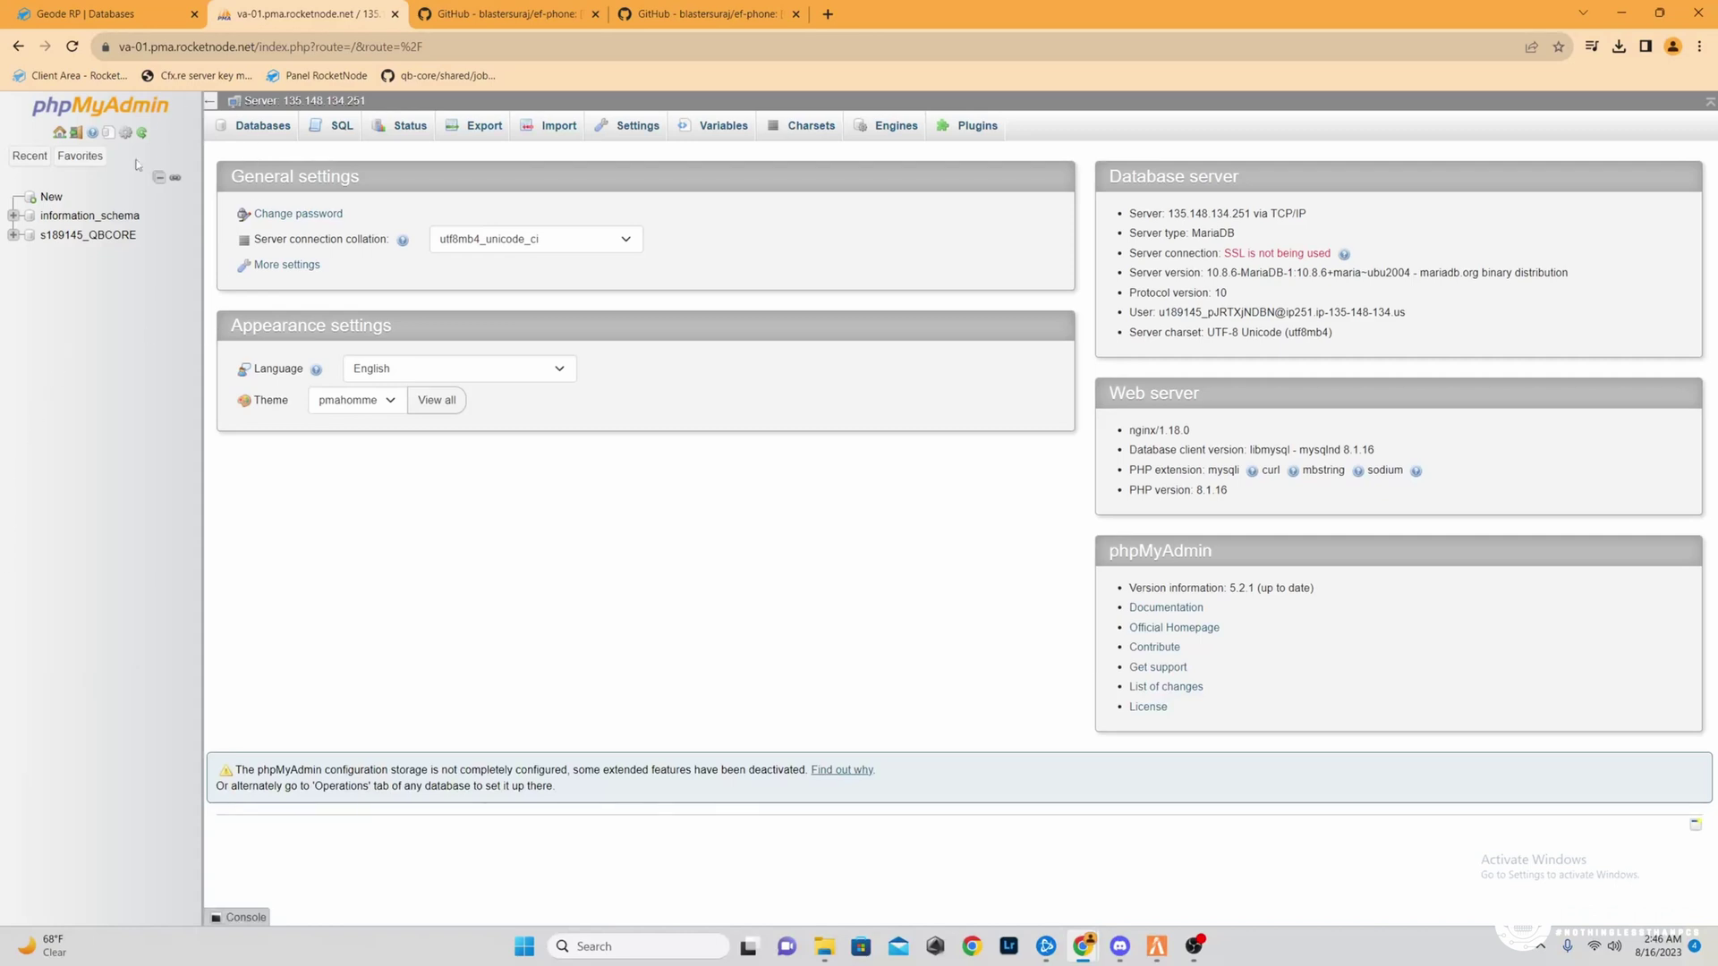
pyautogui.click(14, 235)
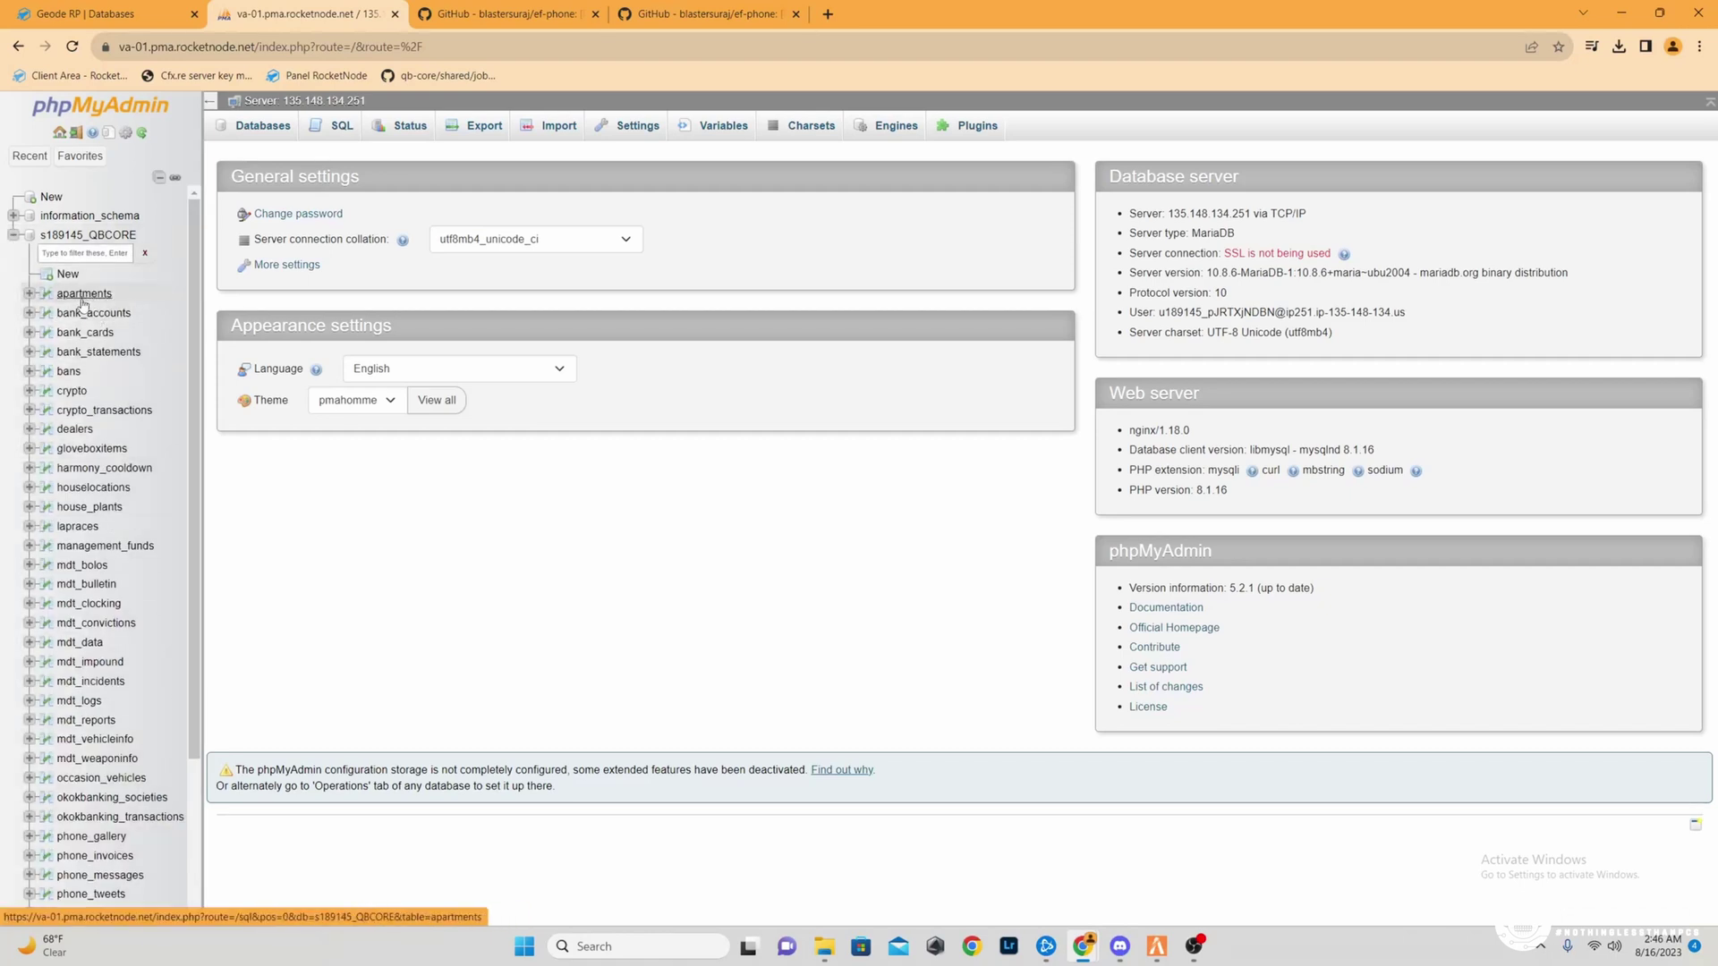
pyautogui.hotkey('ctrl', 'shift', 'Tab')
pyautogui.click(304, 13)
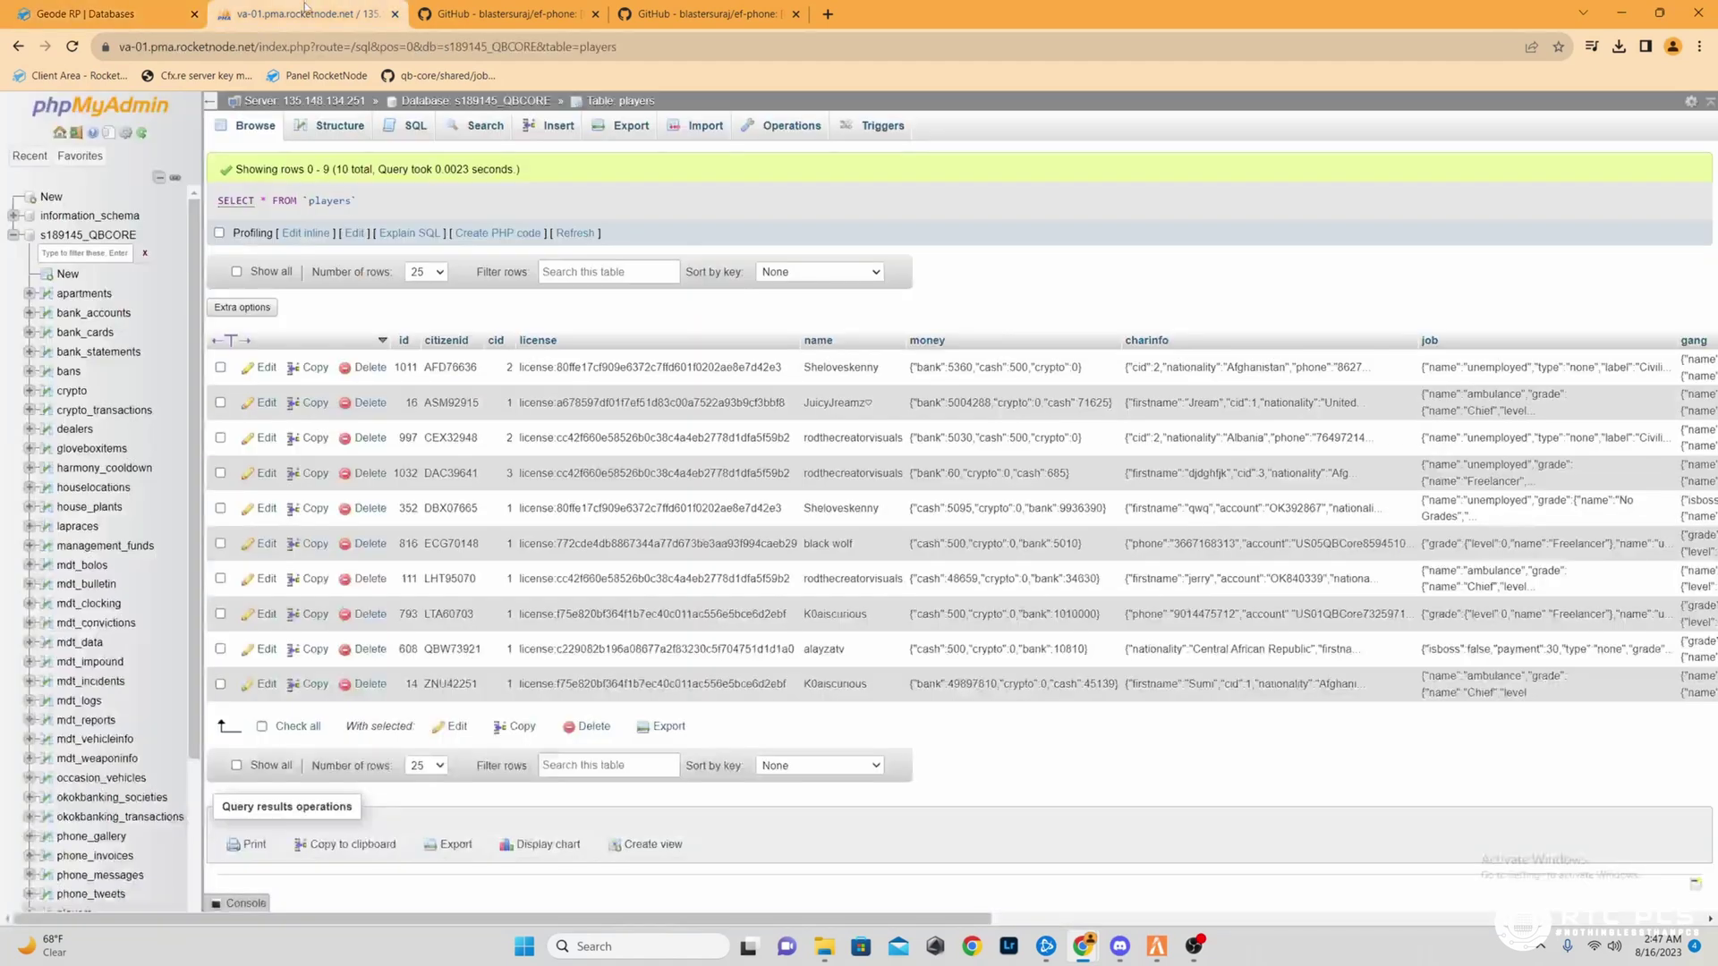
# Open qb-phone.sql from resources/[EF]/ef-phone in the RocketNode file manager and copy its entire contents.
pyautogui.click(81, 13)
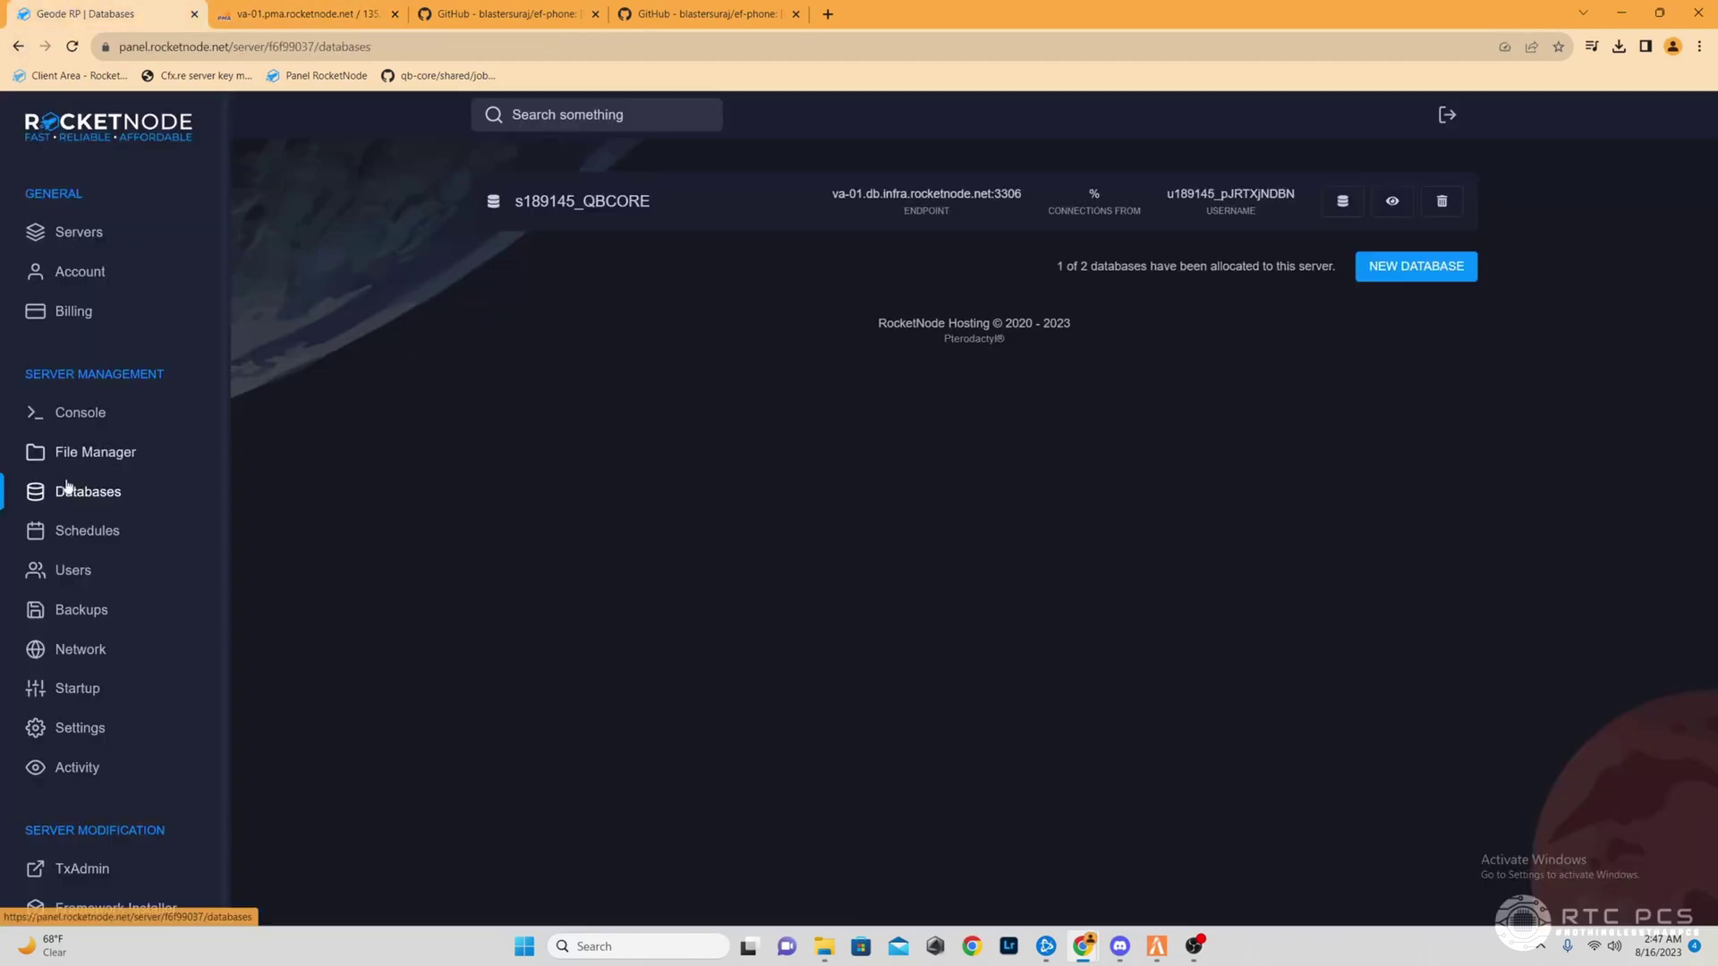
pyautogui.click(89, 452)
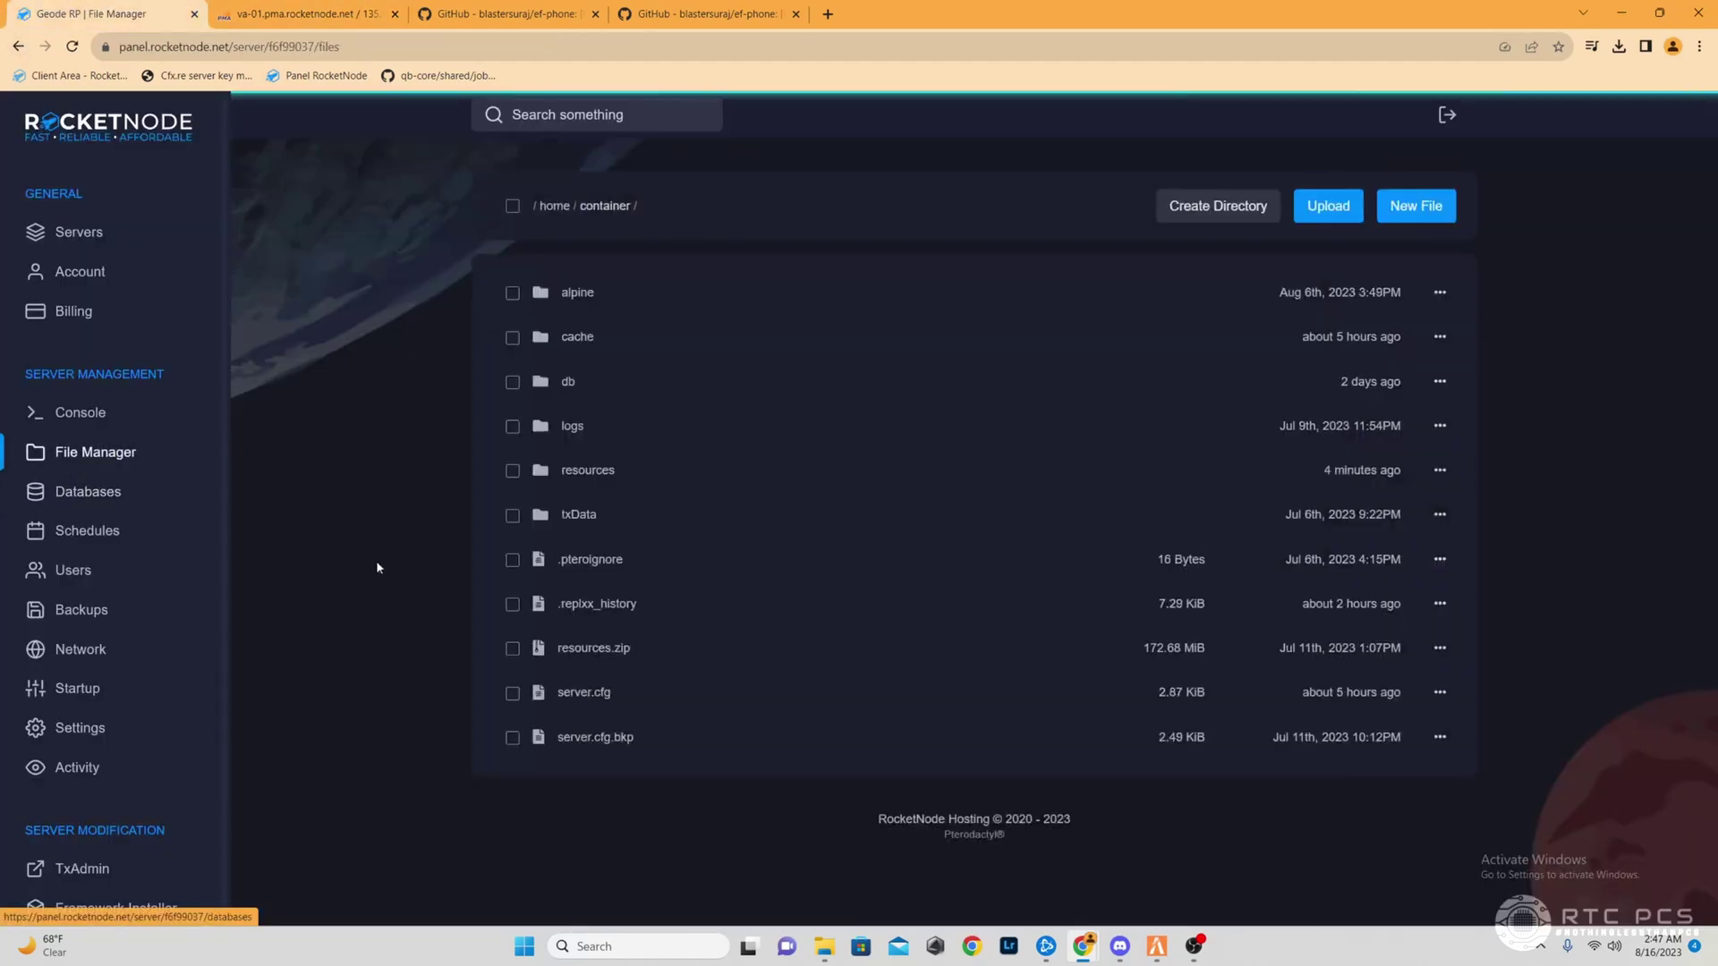
pyautogui.click(662, 471)
pyautogui.click(612, 472)
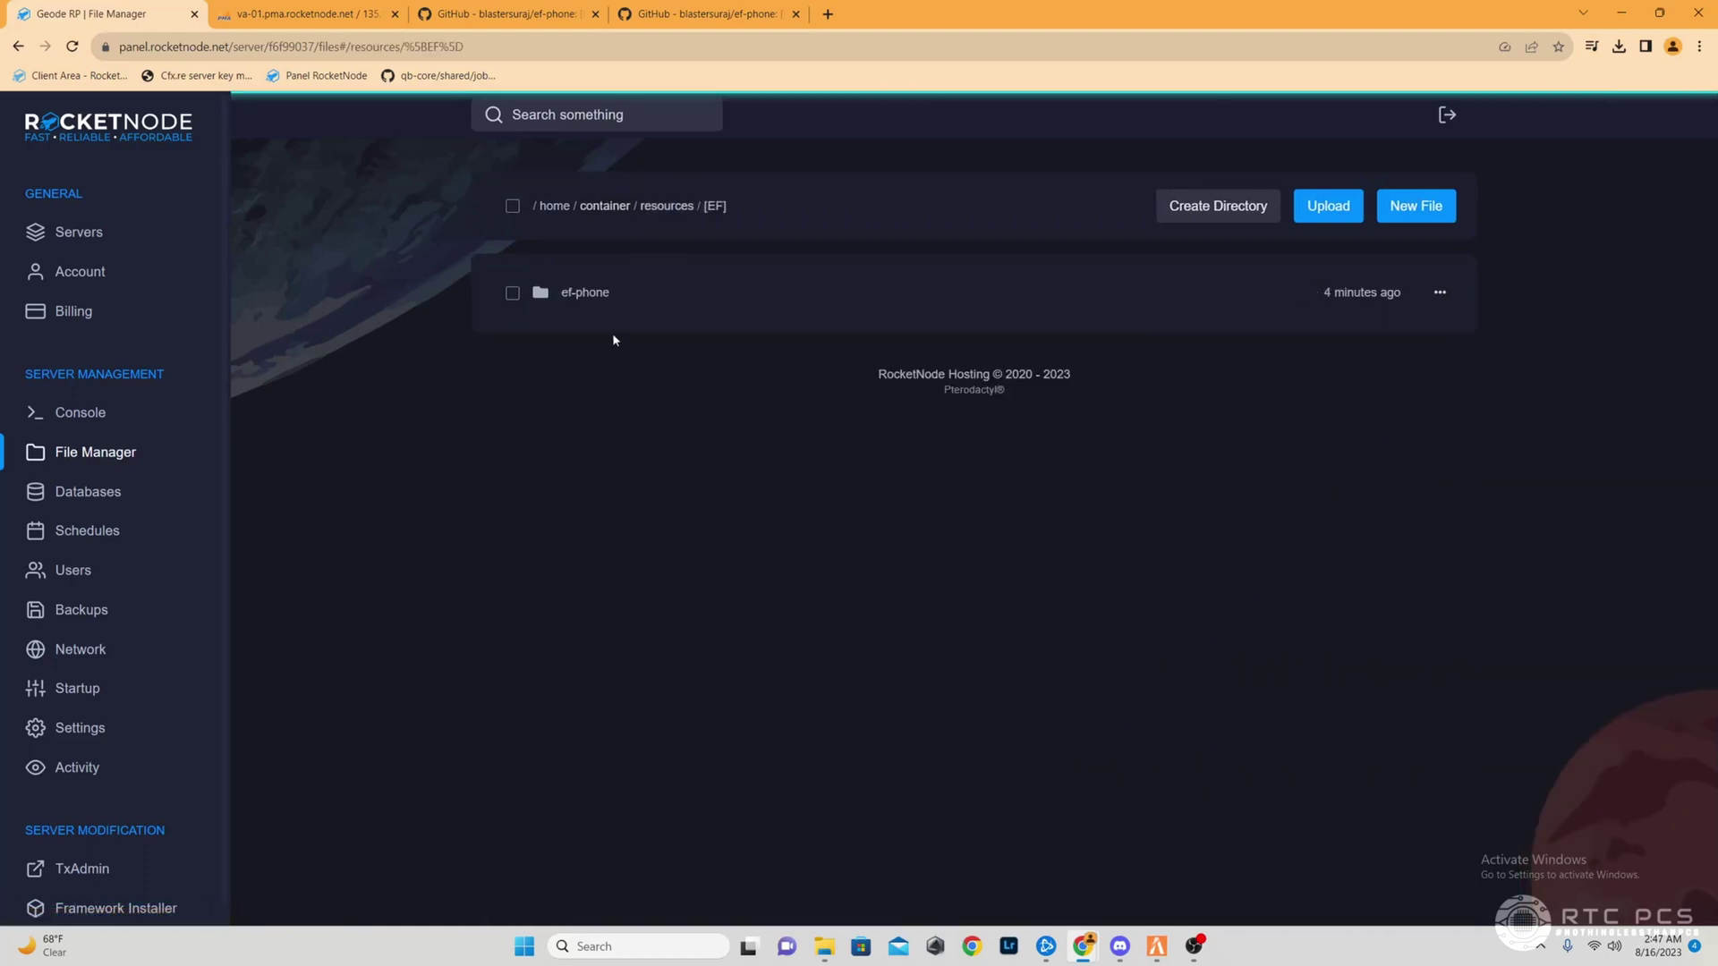
pyautogui.click(601, 307)
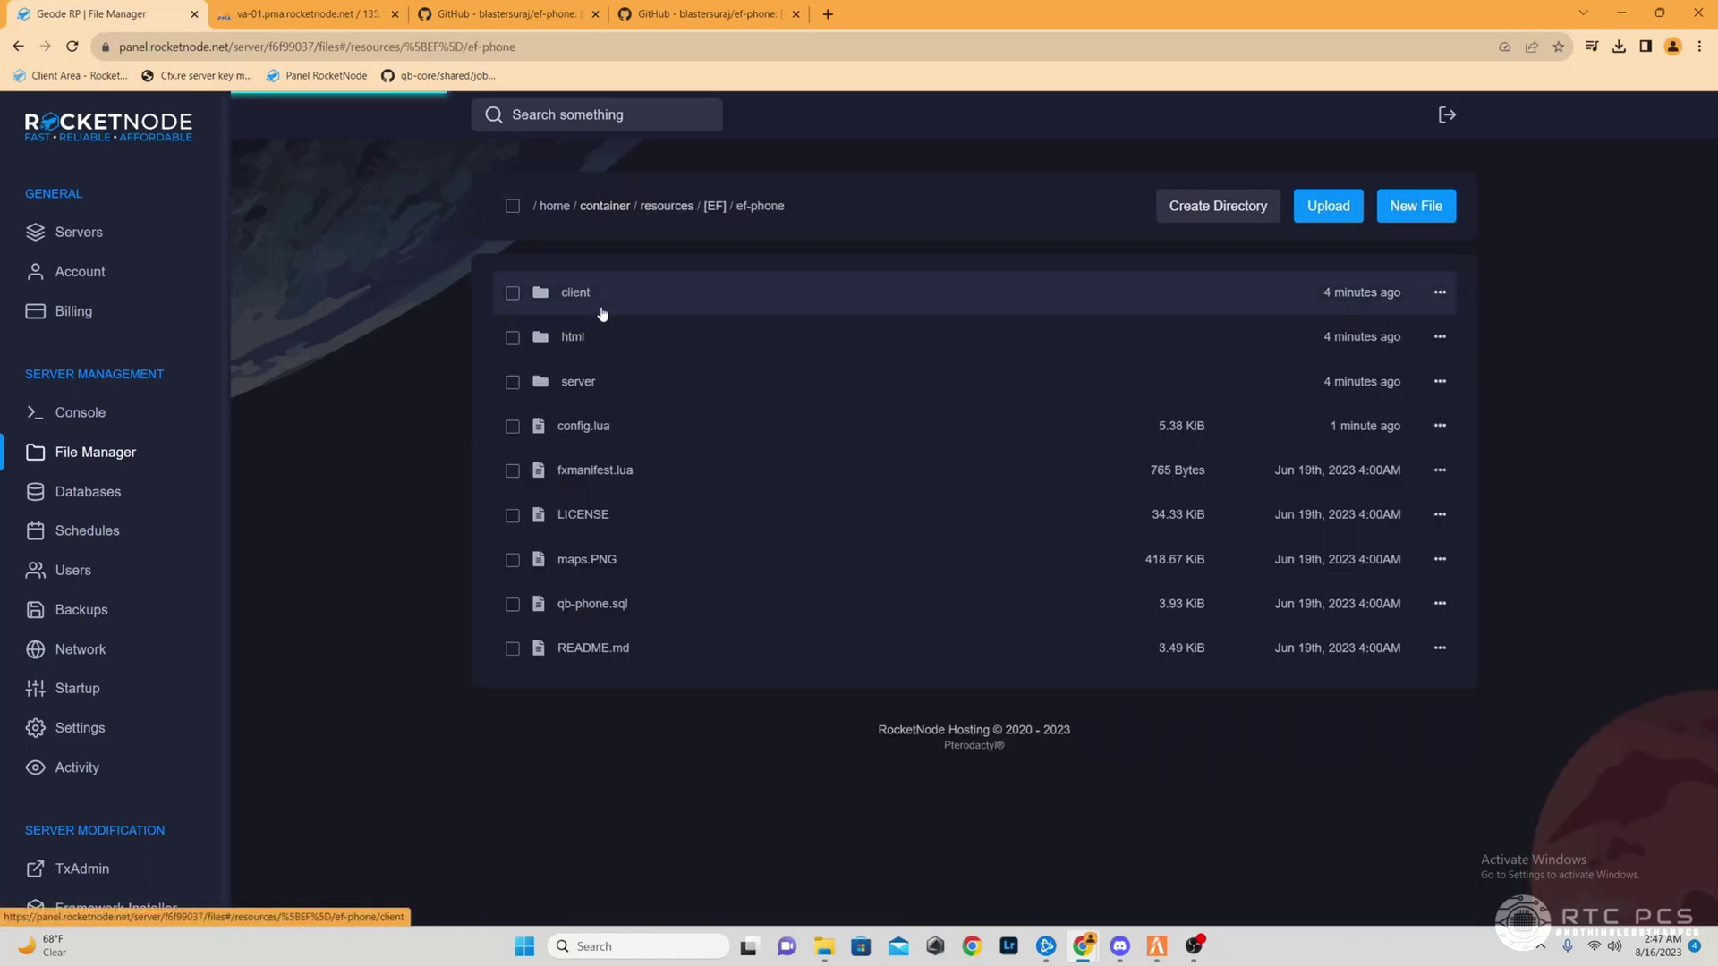
pyautogui.click(592, 604)
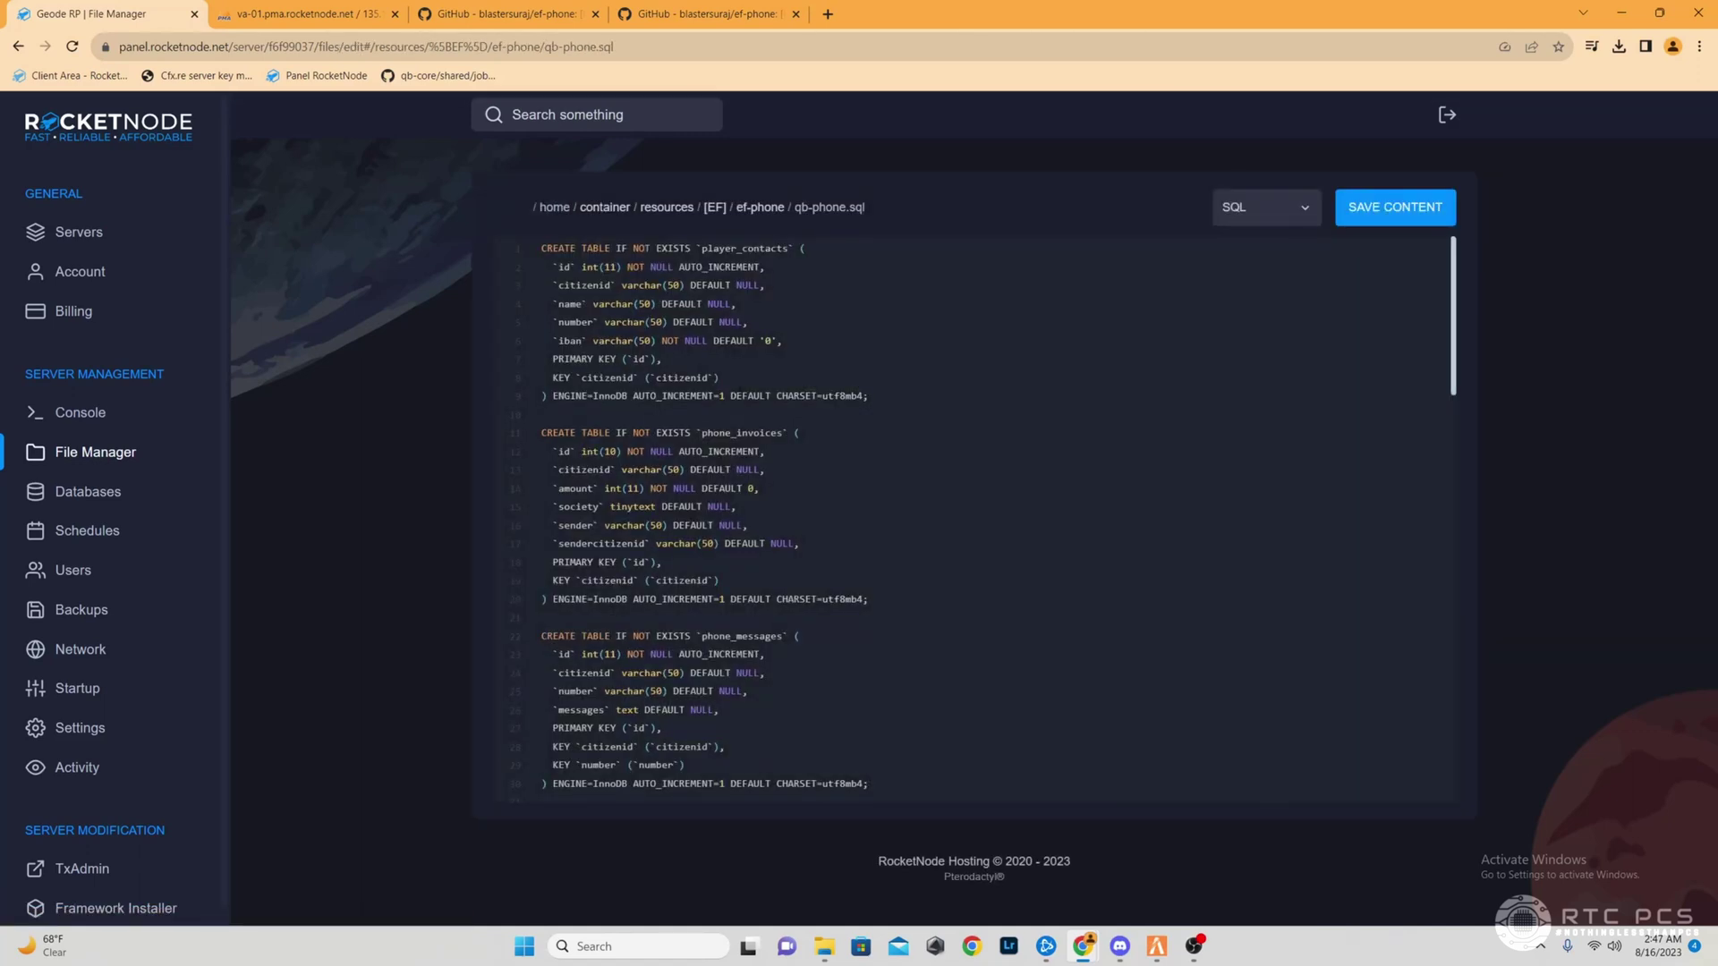
pyautogui.moveTo(539, 249); pyautogui.dragTo(1033, 894)
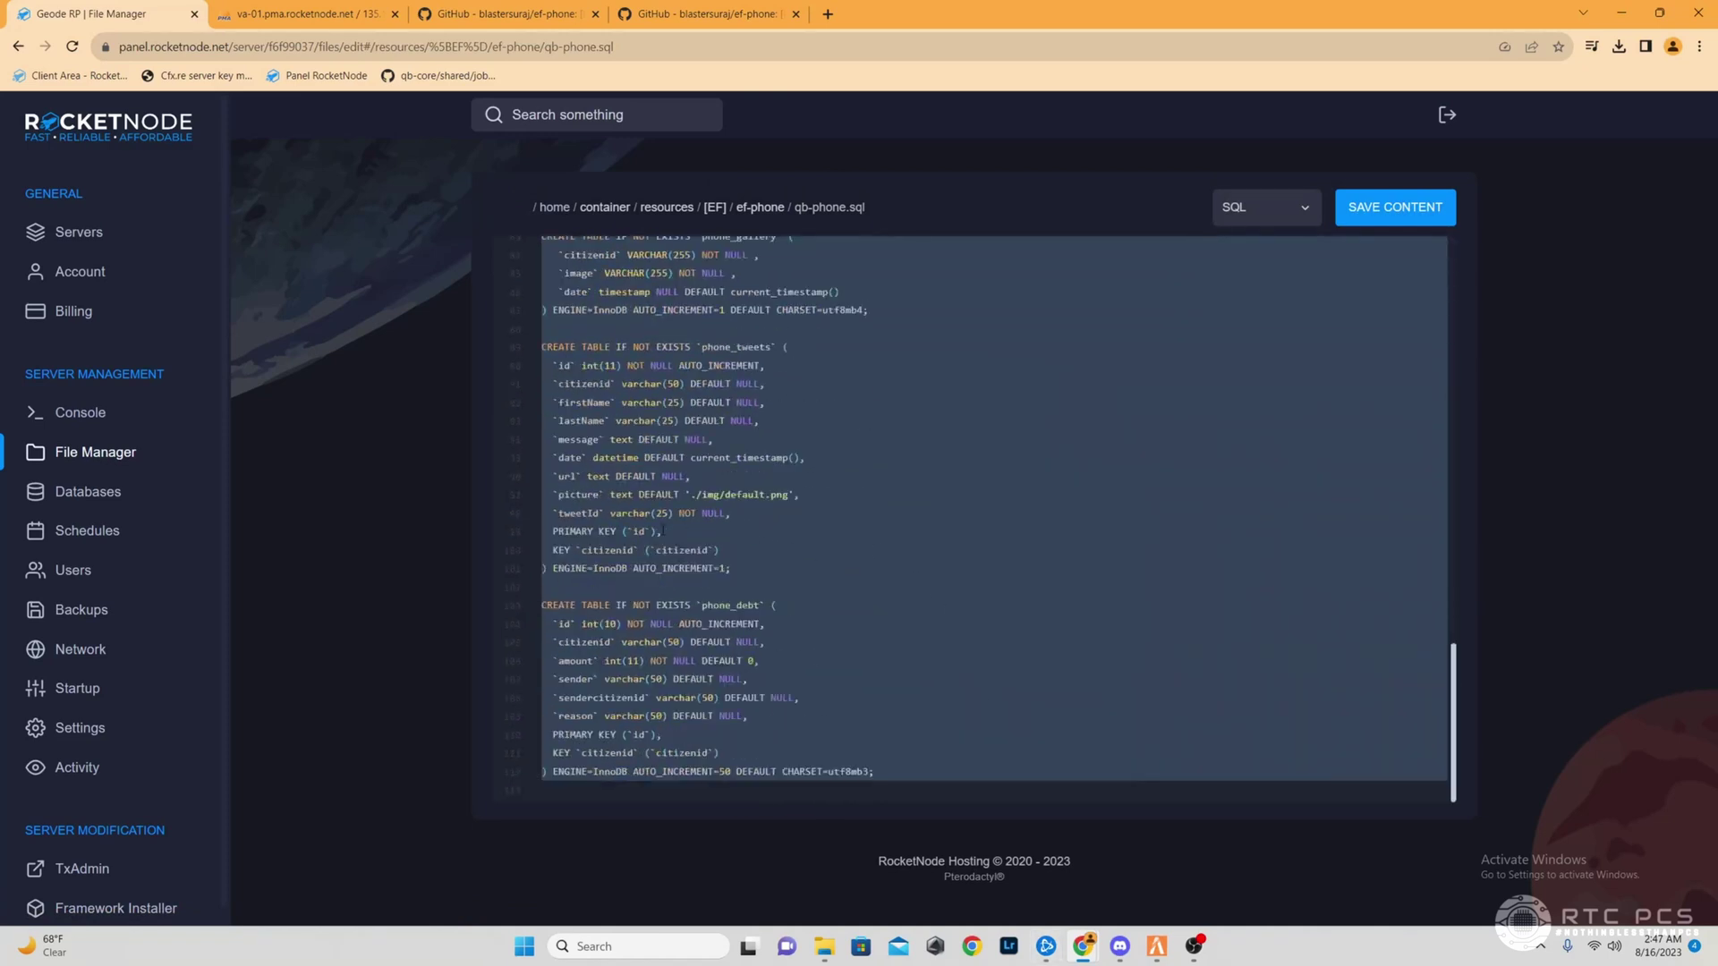
pyautogui.rightClick(663, 531)
pyautogui.click(675, 593)
# In phpMyAdmin, replace the default SQL query with the copied qb-phone.sql code and run it on the QBCORE database.
pyautogui.click(287, 15)
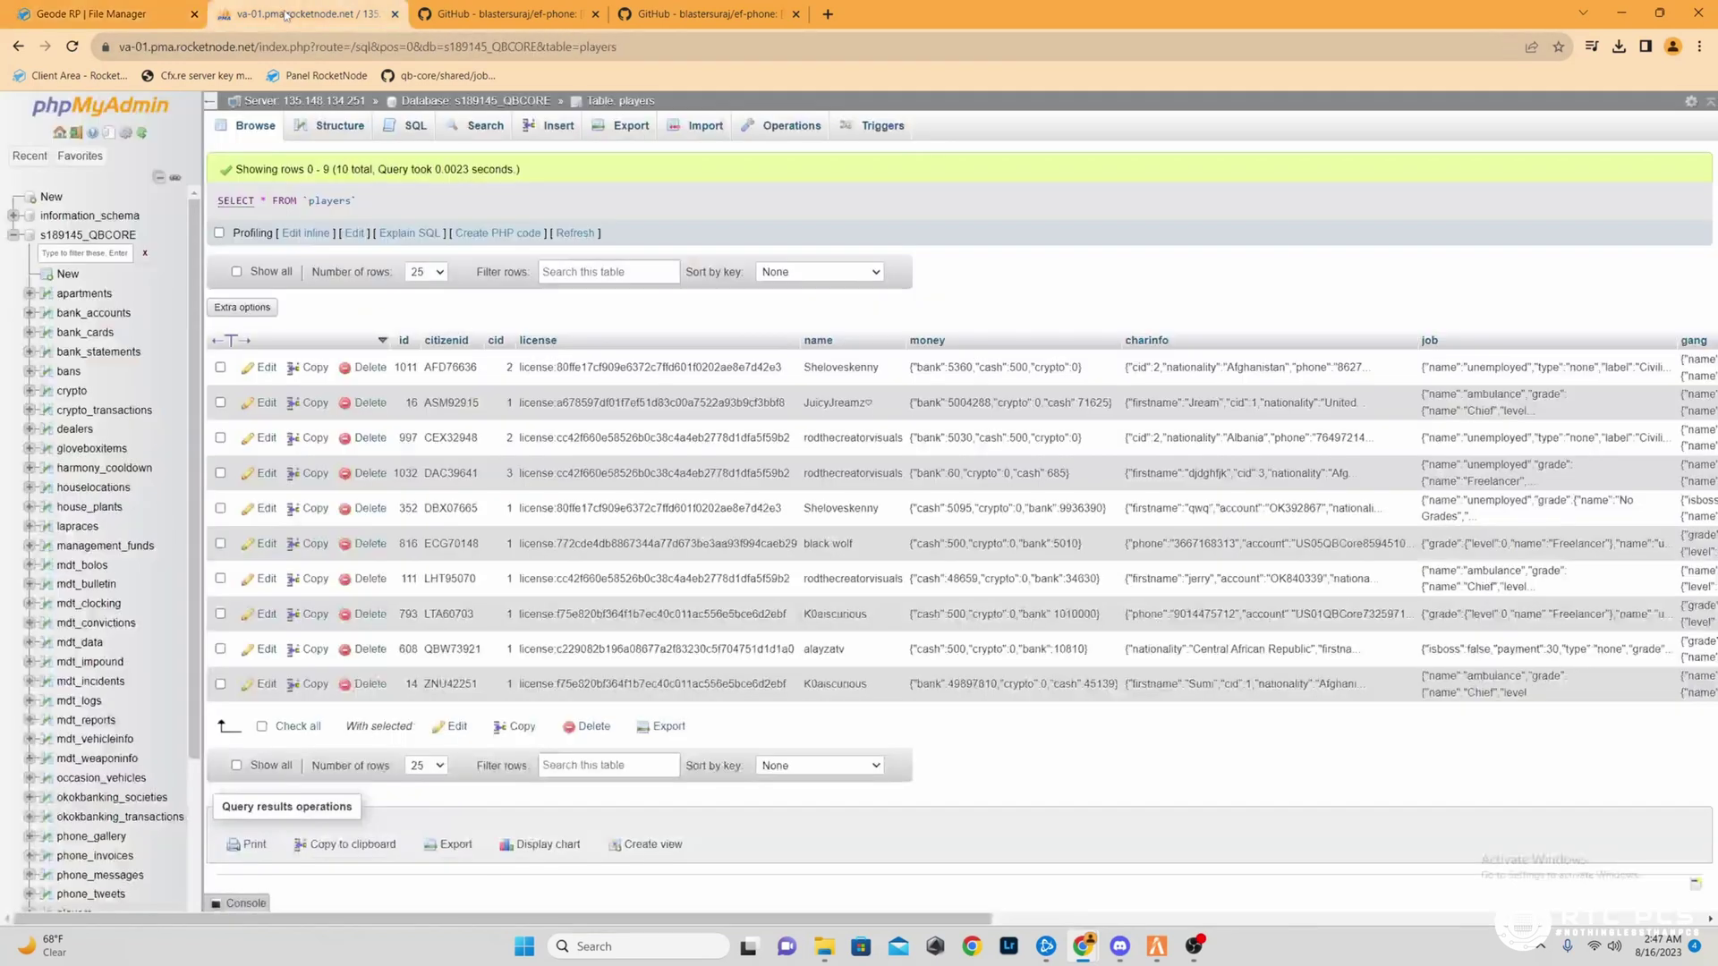
pyautogui.click(407, 140)
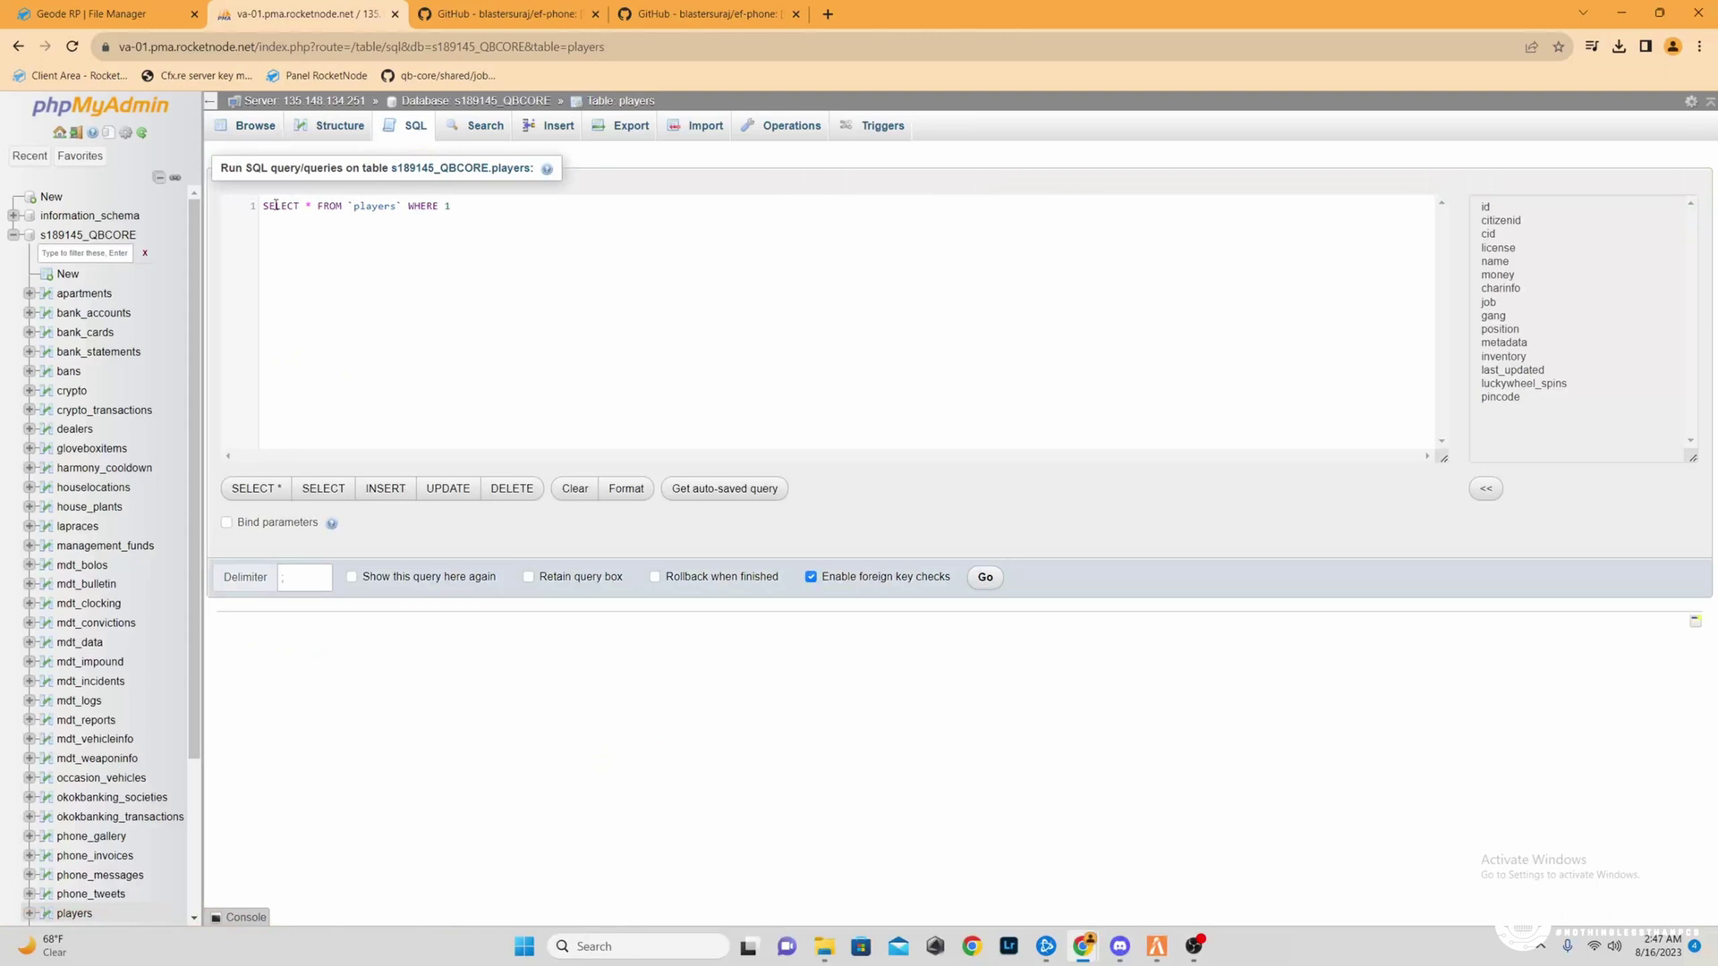
pyautogui.hotkey('ctrl', 'a')
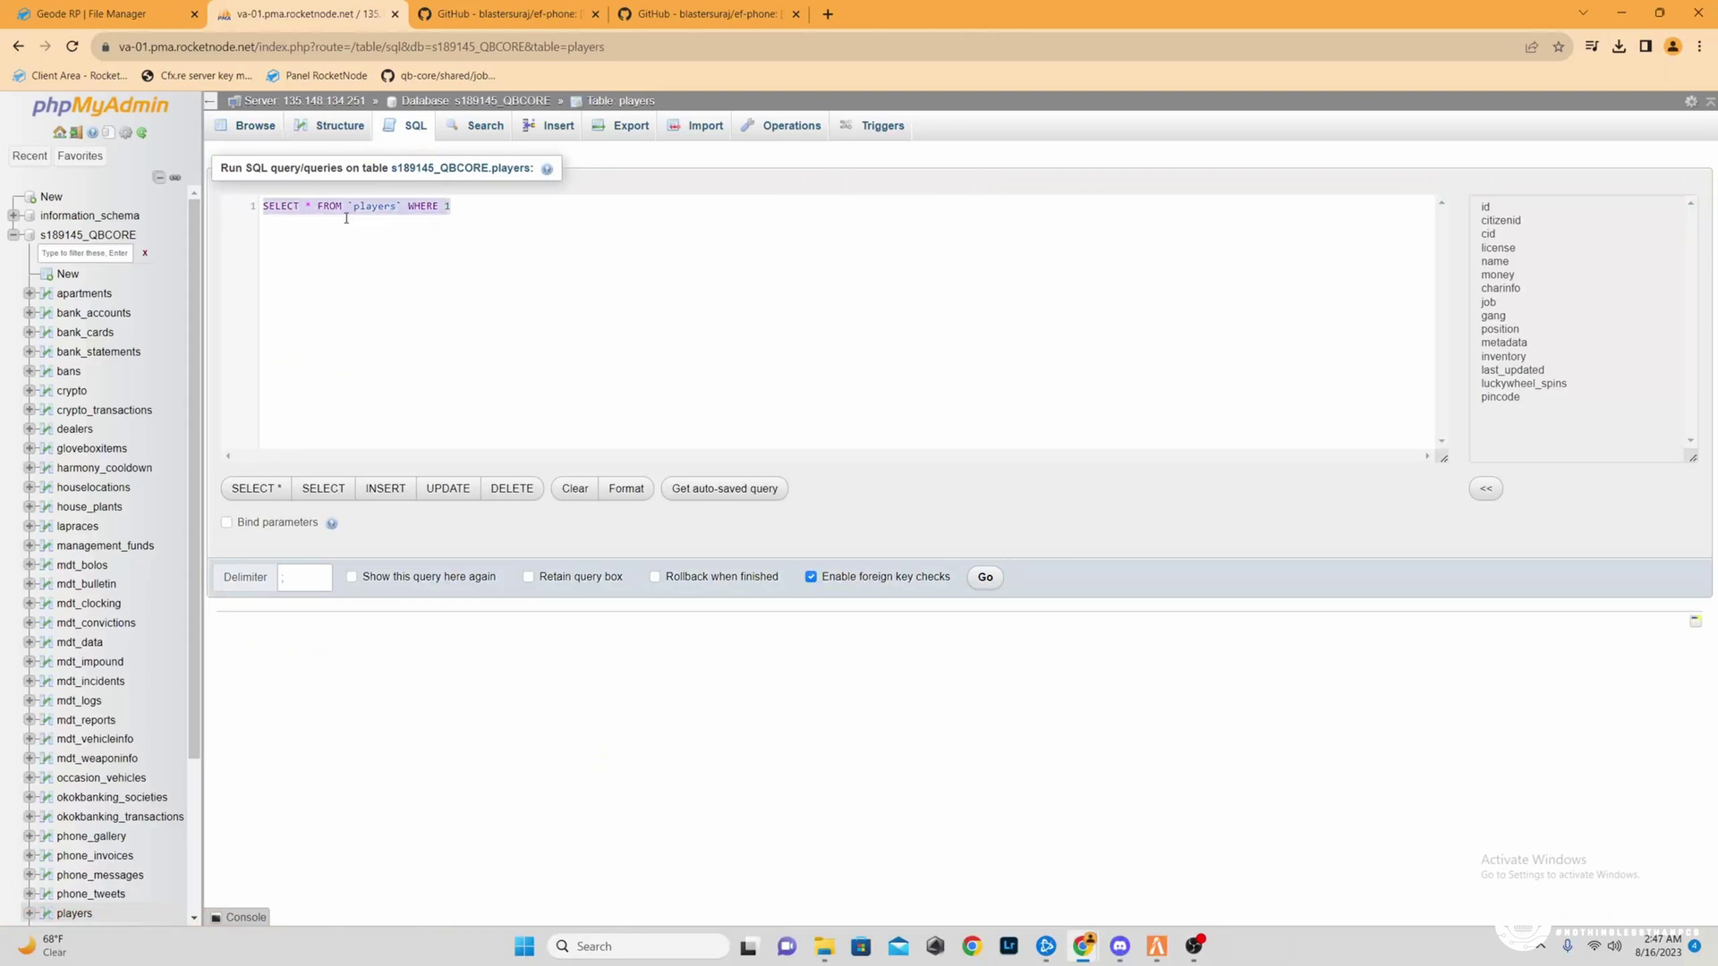
pyautogui.hotkey('ctrl', 'v')
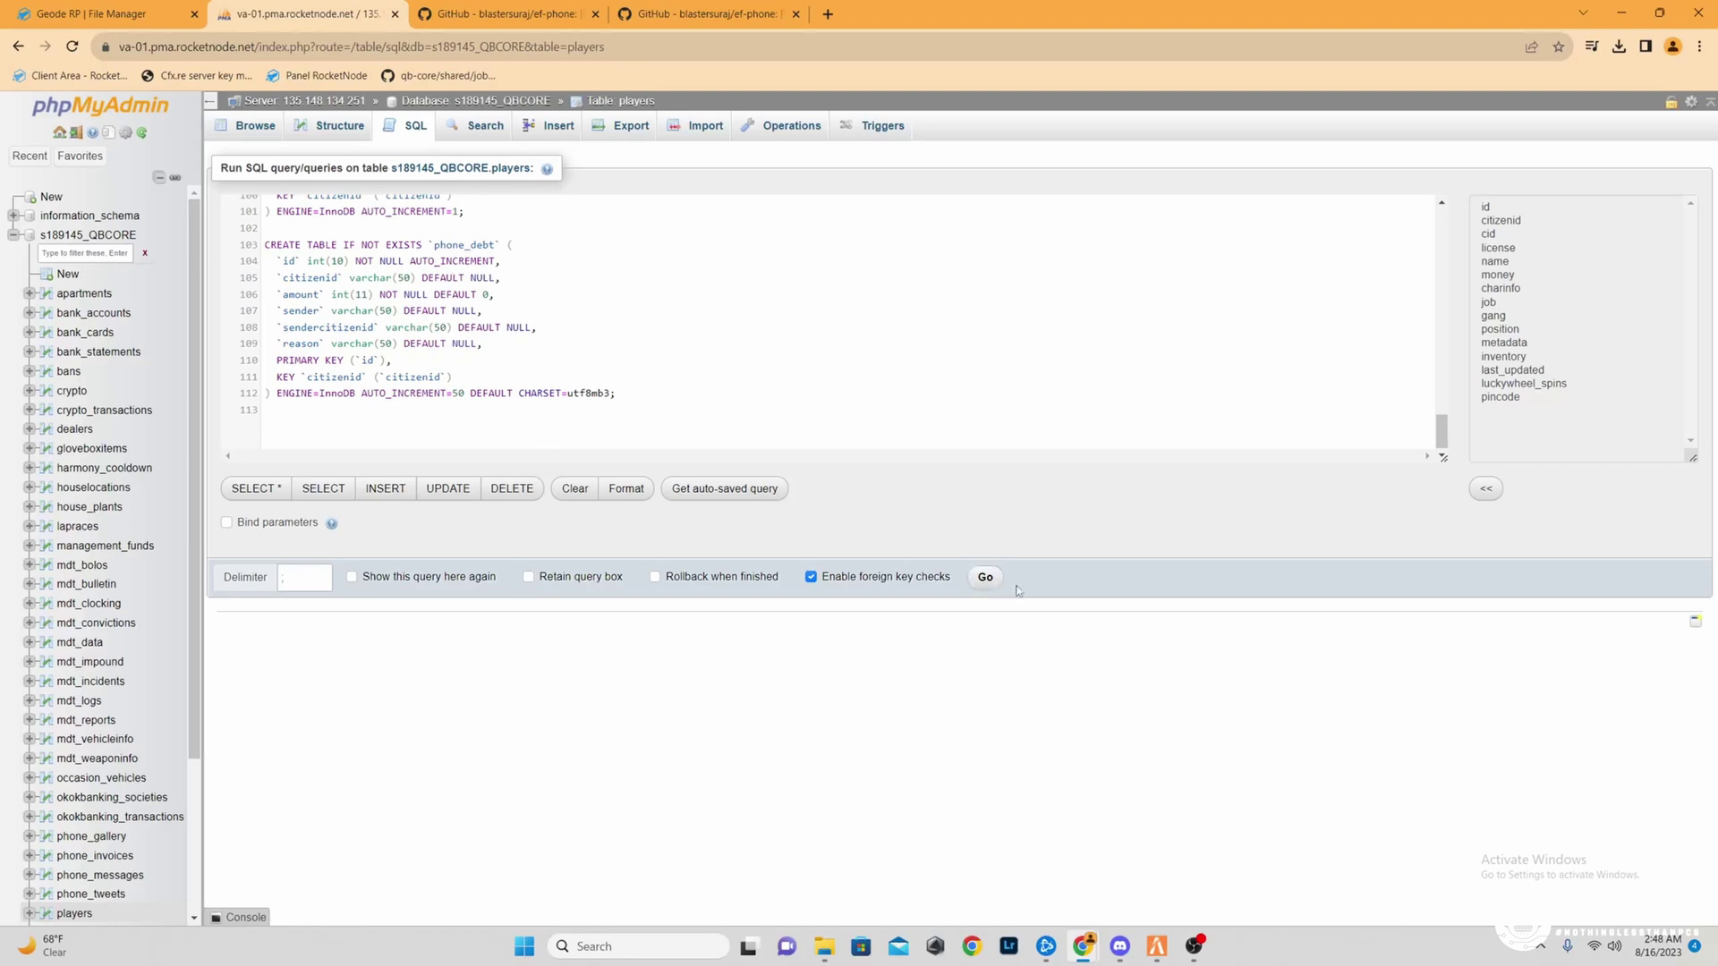
pyautogui.click(983, 578)
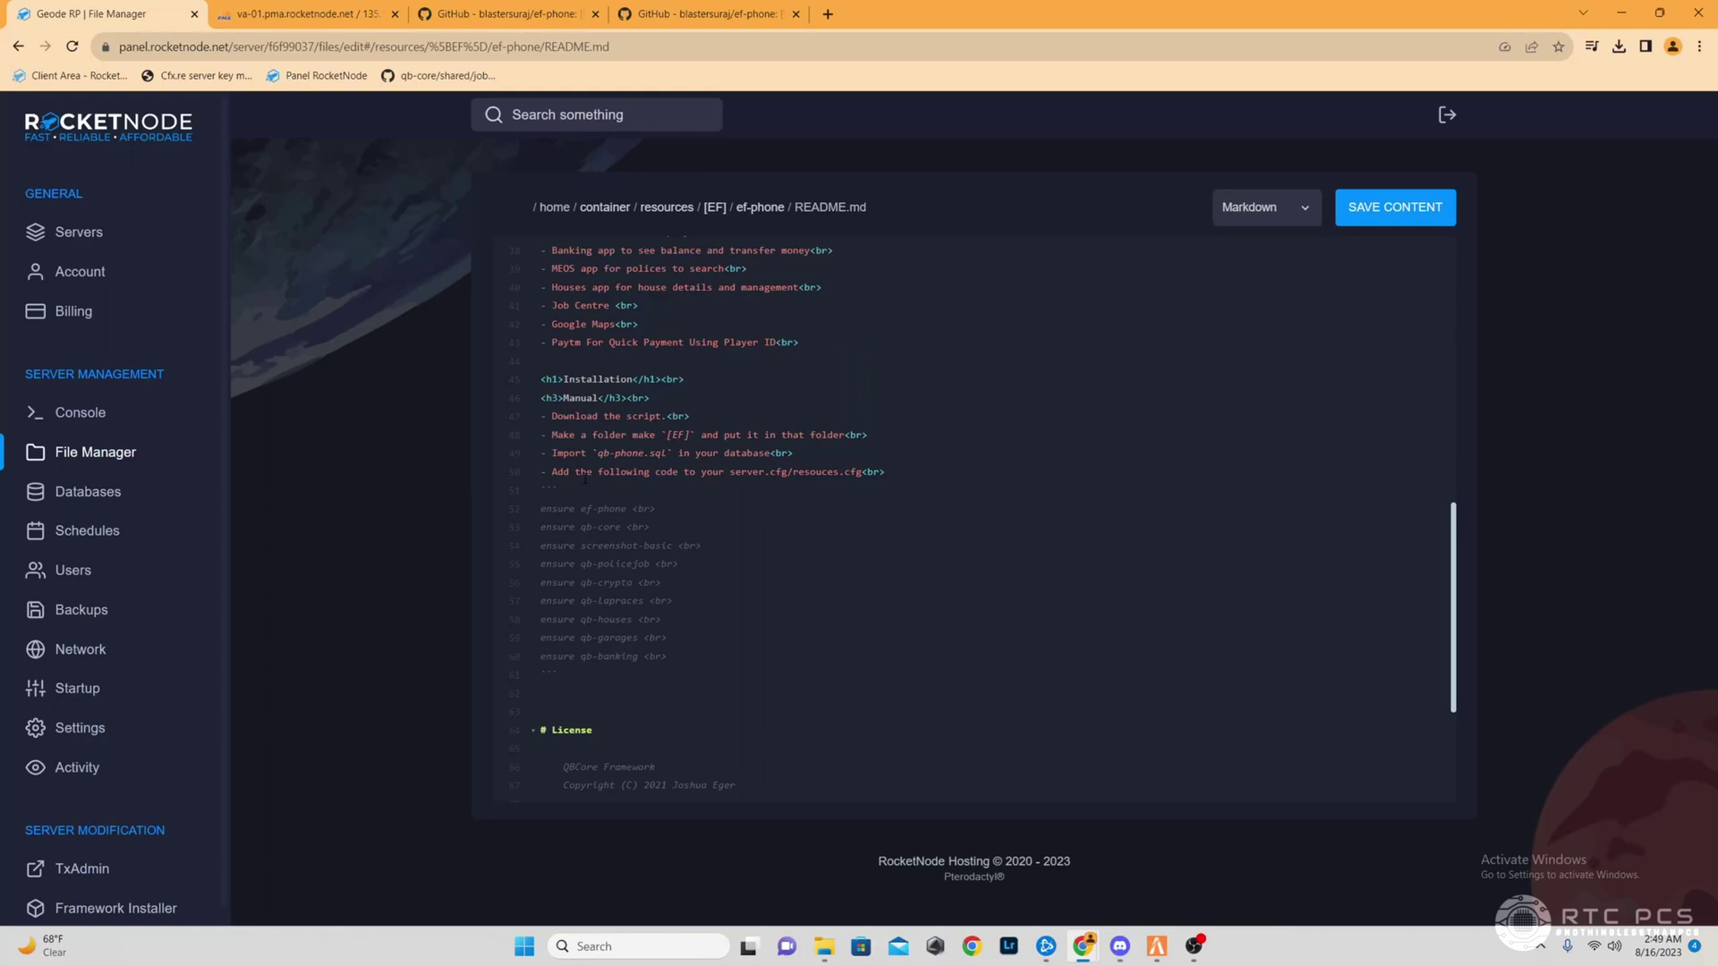
# Open server.cfg from the RocketNode container root and start a new ensure line directly below ensure [standalone].
pyautogui.click(63, 450)
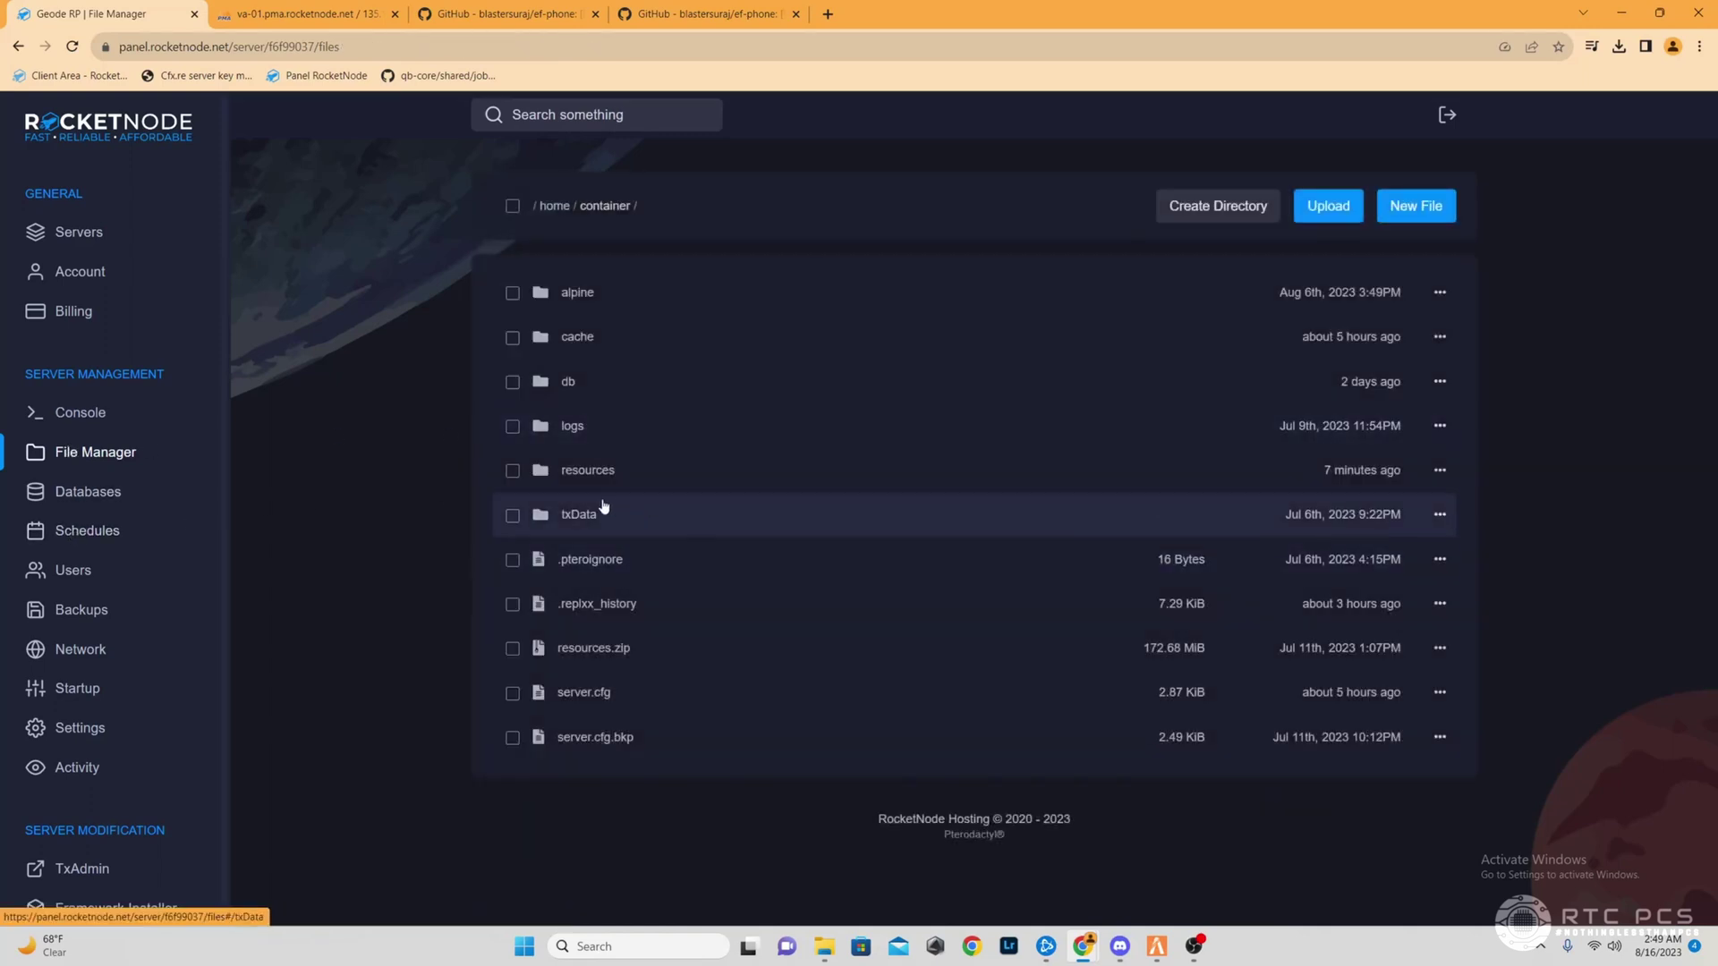
pyautogui.click(624, 708)
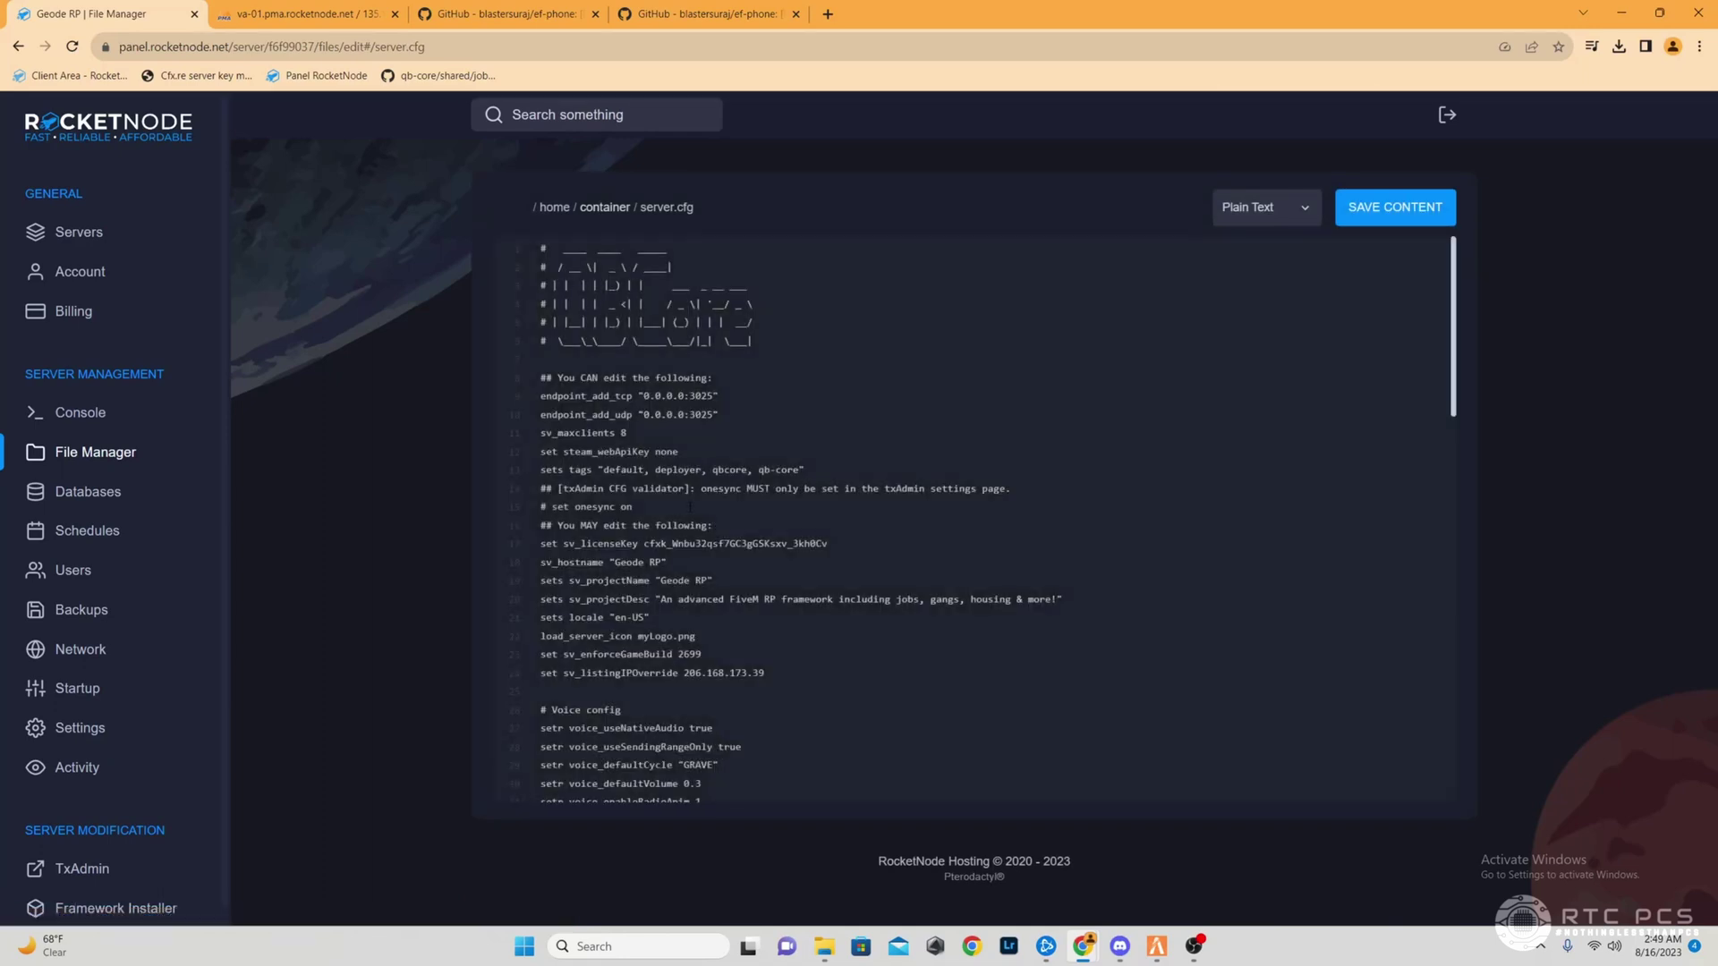
pyautogui.scroll(-3, 694, 499)
pyautogui.scroll(-5, 694, 499)
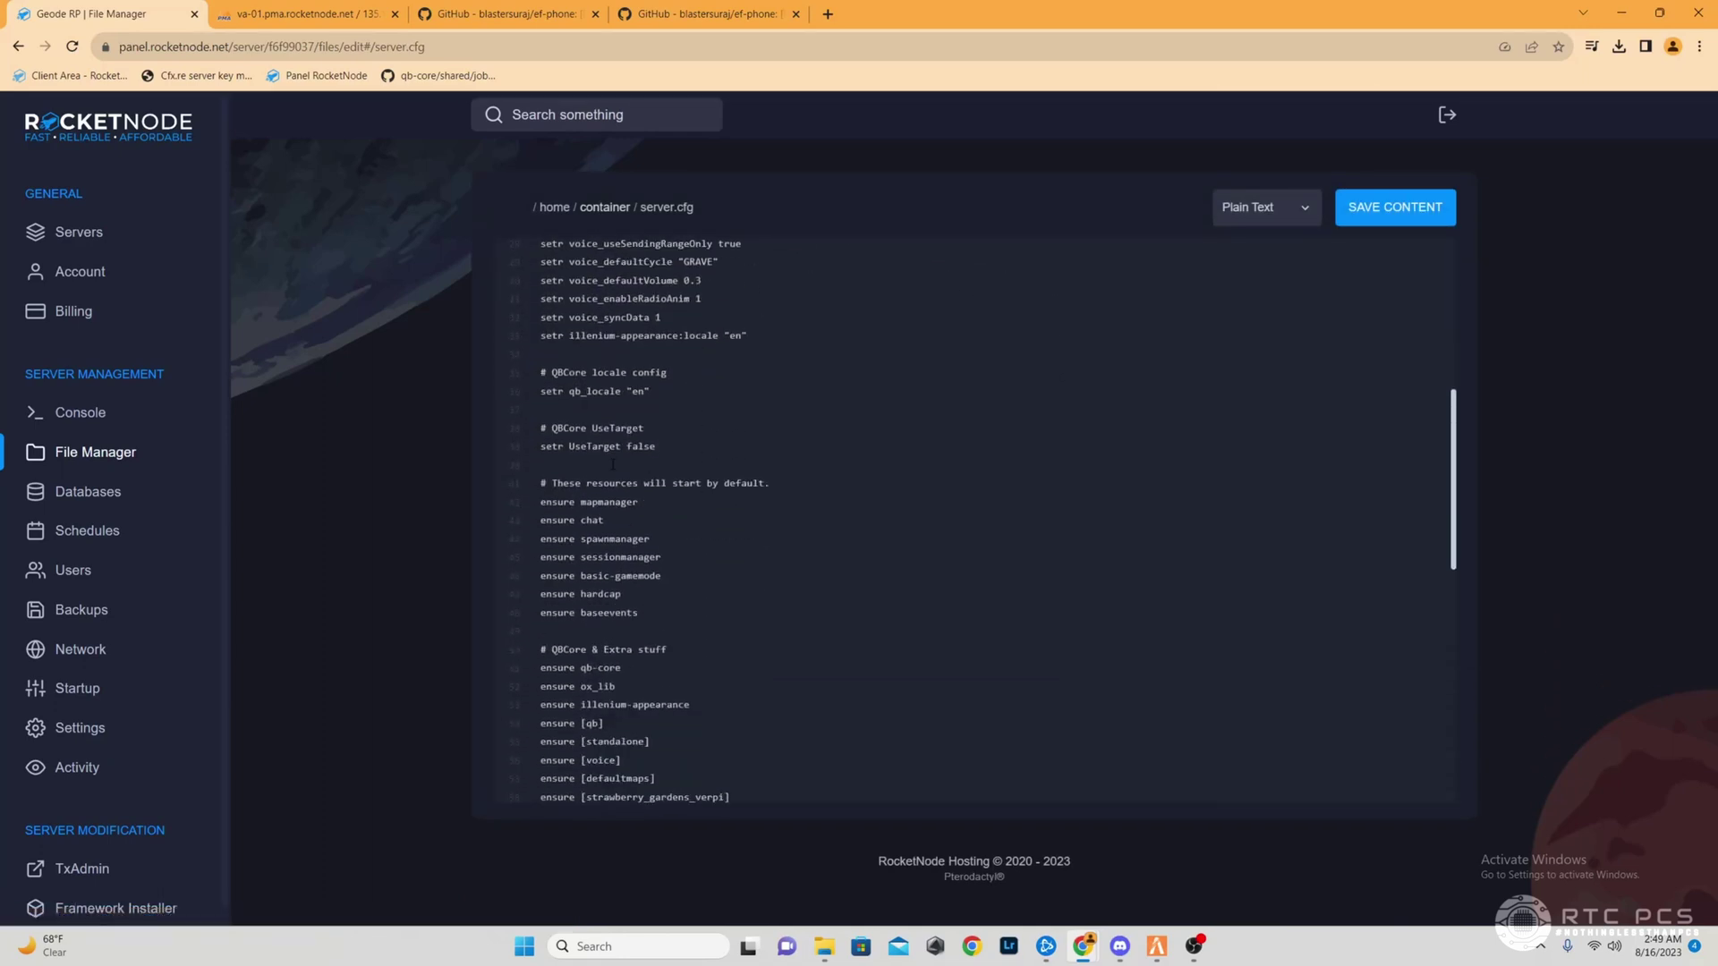
pyautogui.scroll(-3, 598, 465)
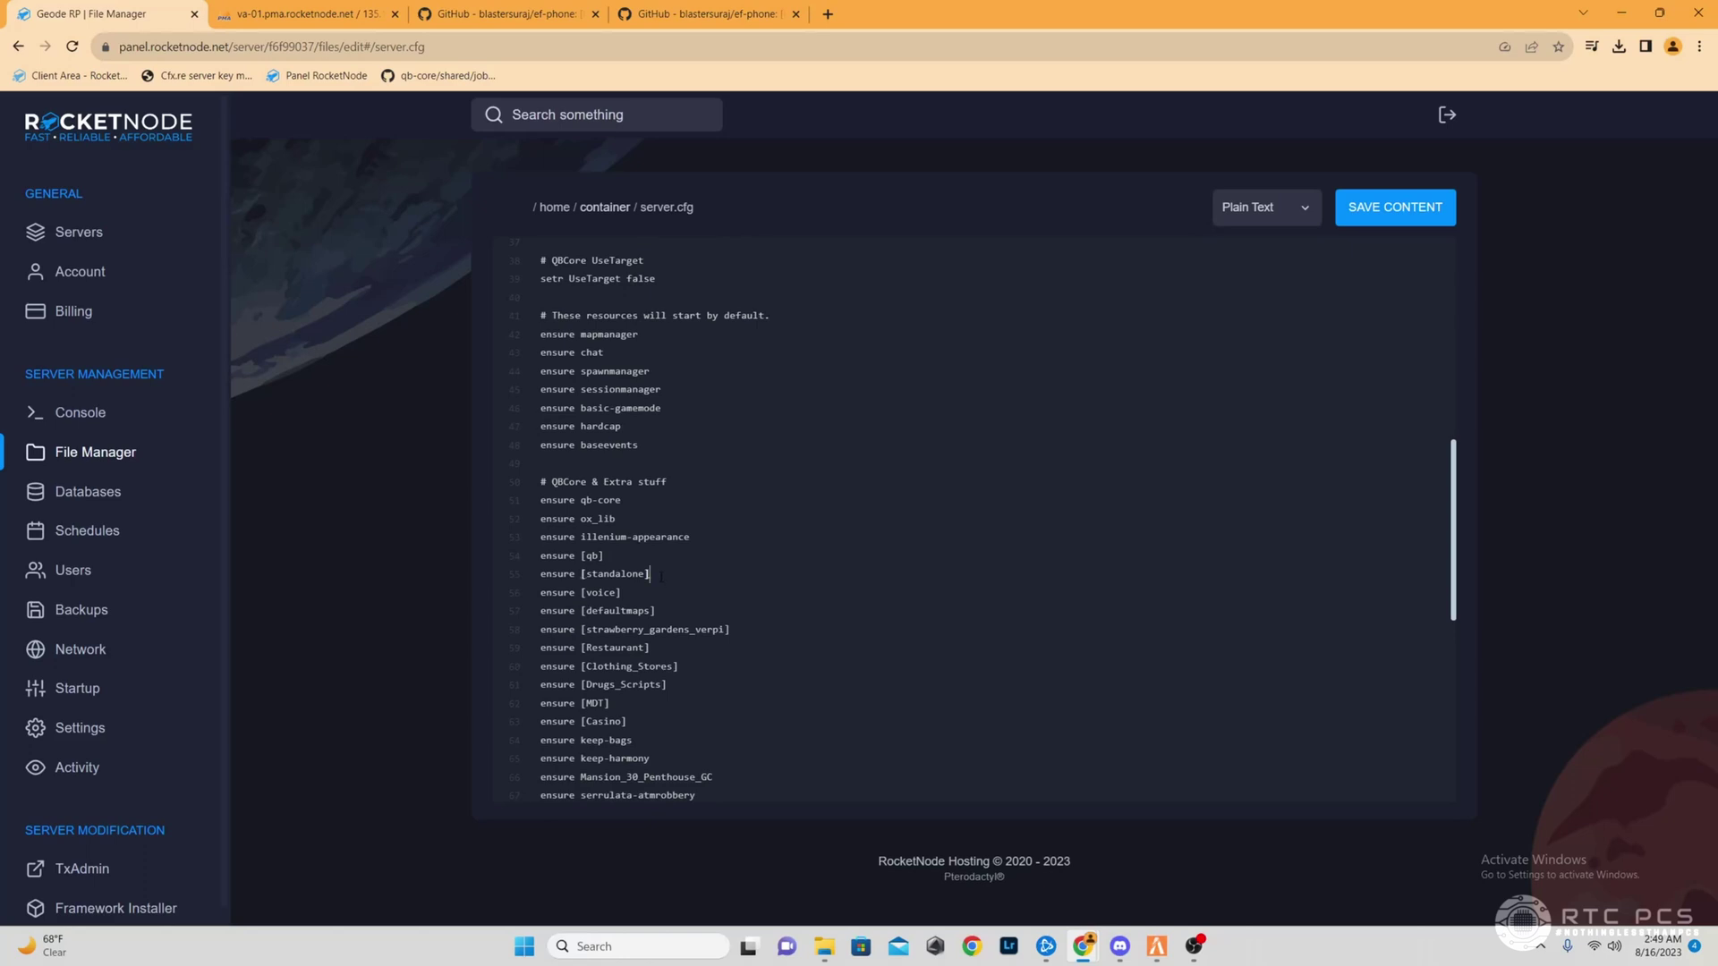
pyautogui.press('Return')
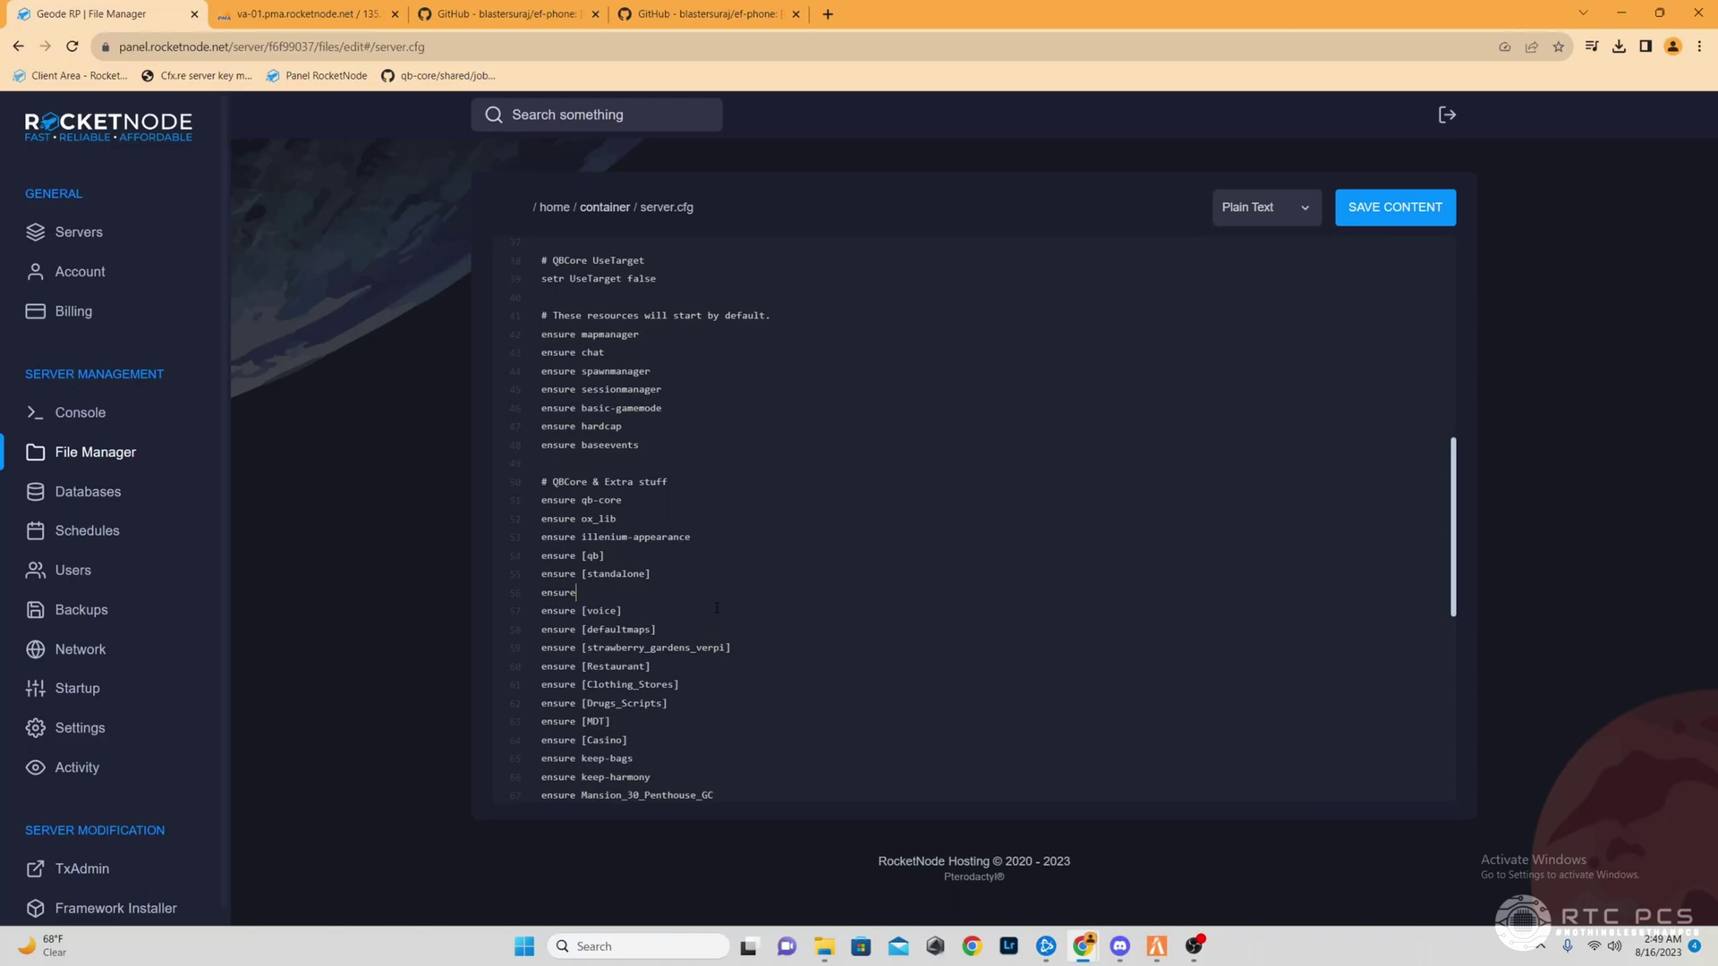
# Copy the [EF] folder's name from resources in a second file manager tab, complete the line as ensure [EF] and save server.cfg.
pyautogui.rightClick(110, 450)
pyautogui.click(175, 463)
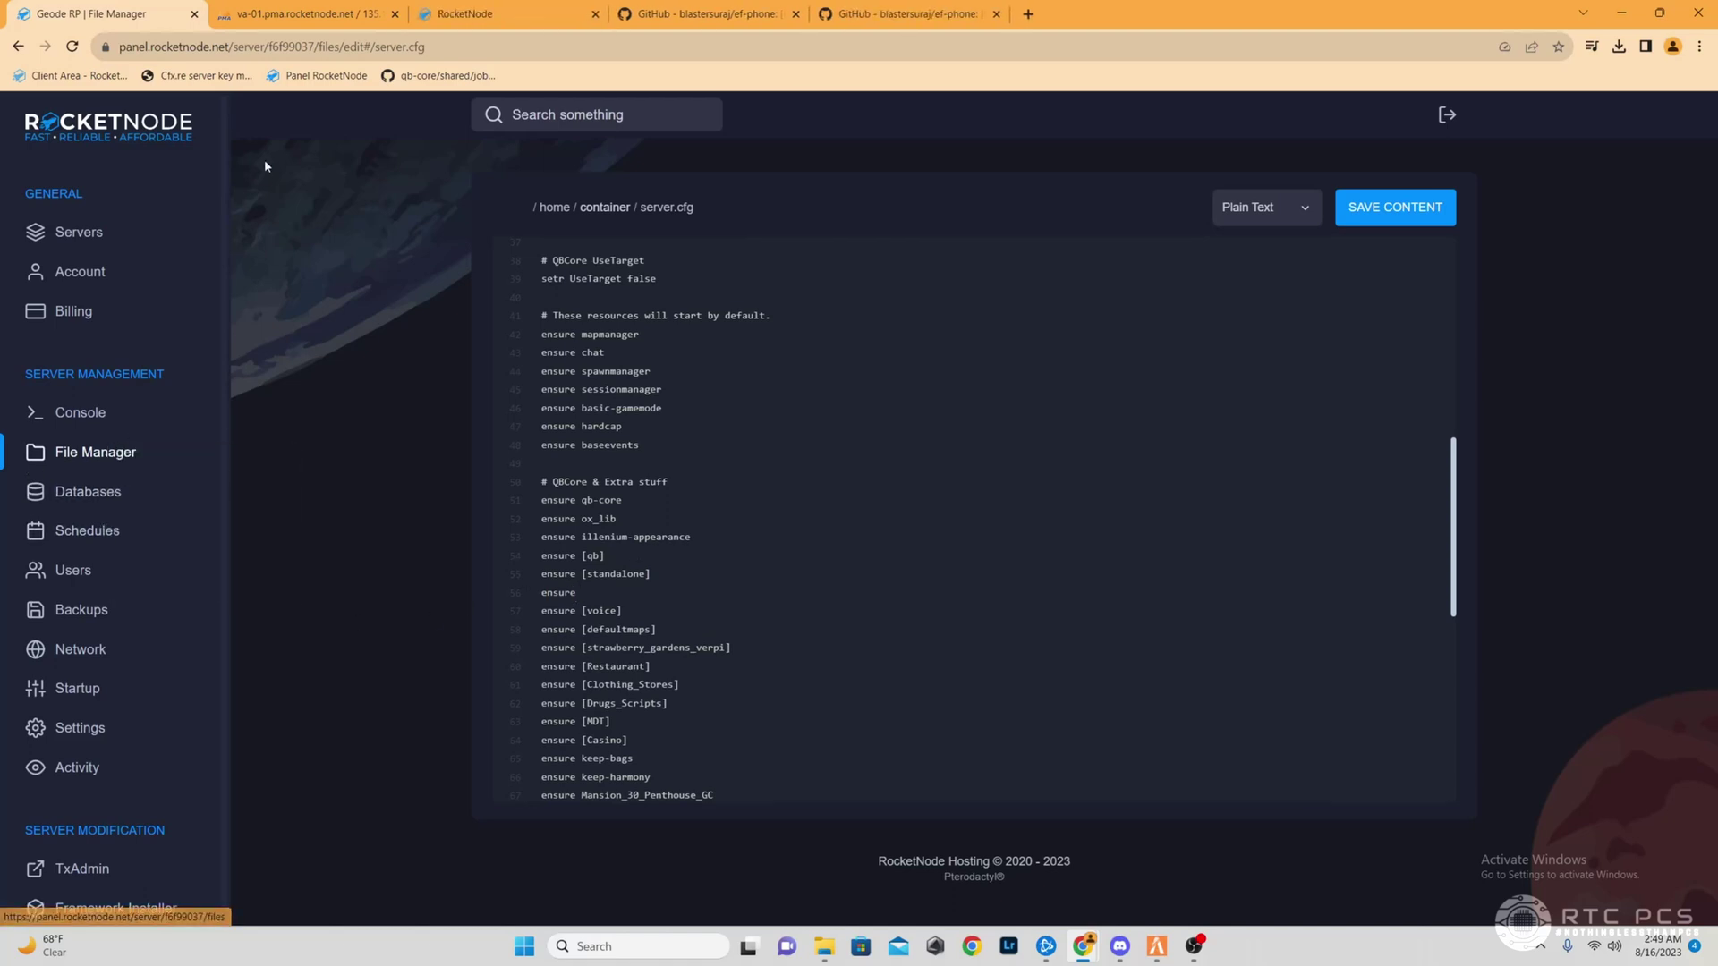
pyautogui.click(483, 14)
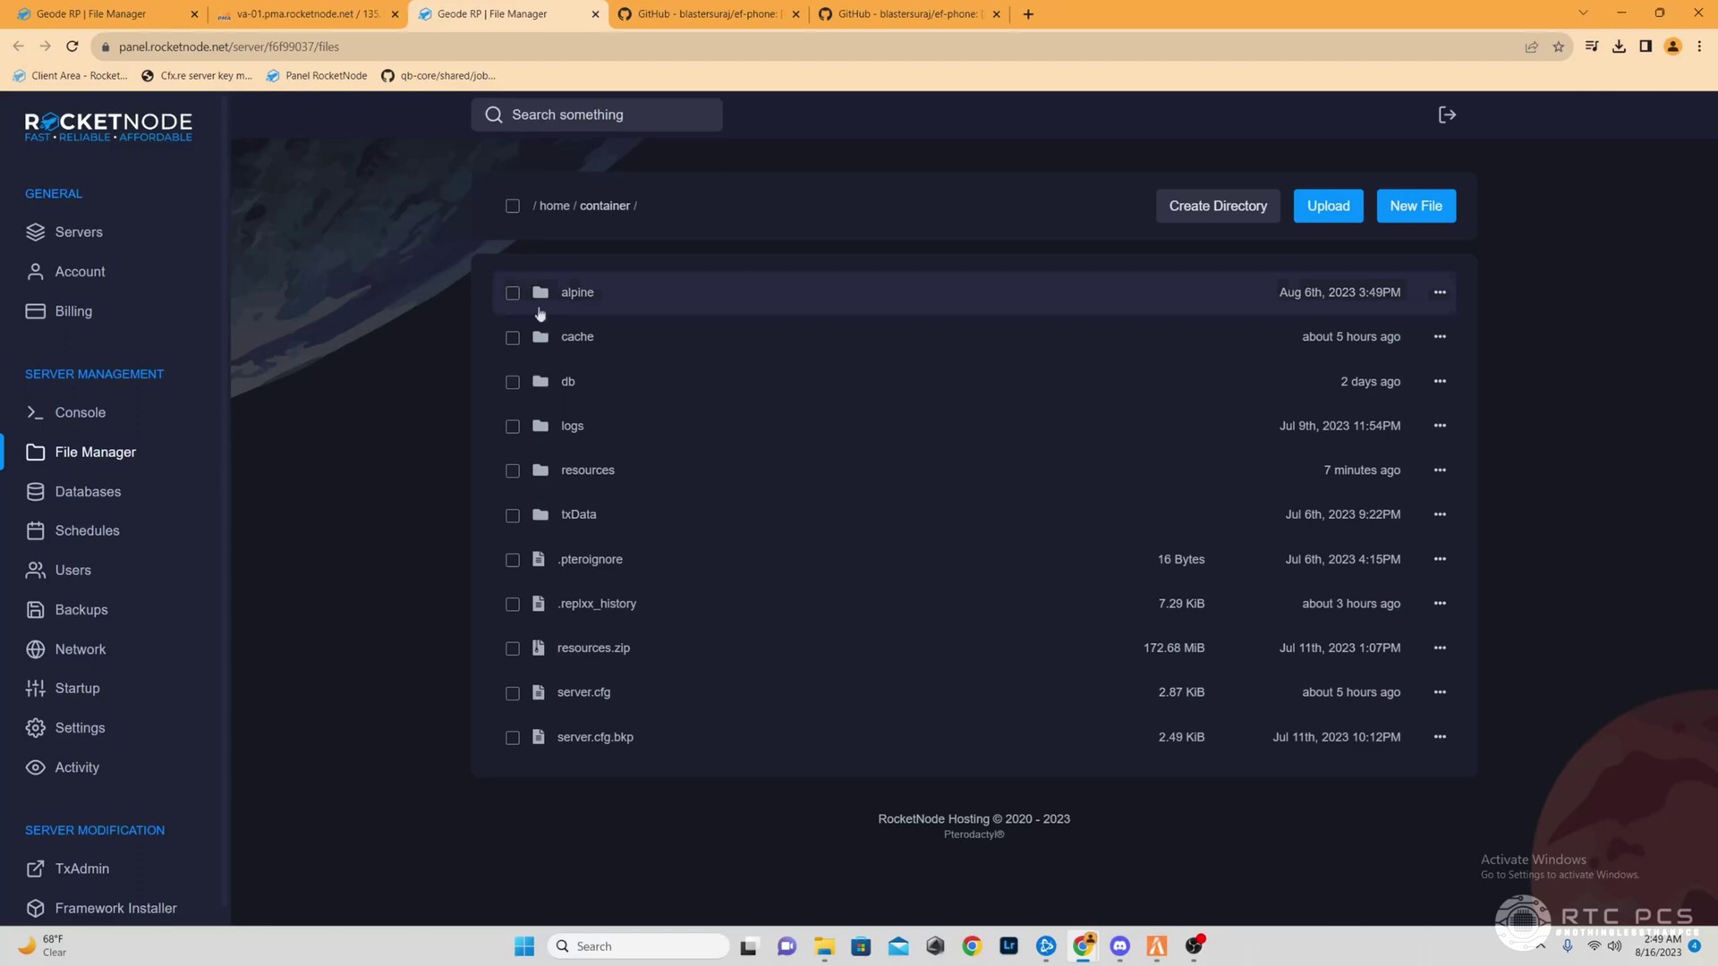
pyautogui.click(630, 480)
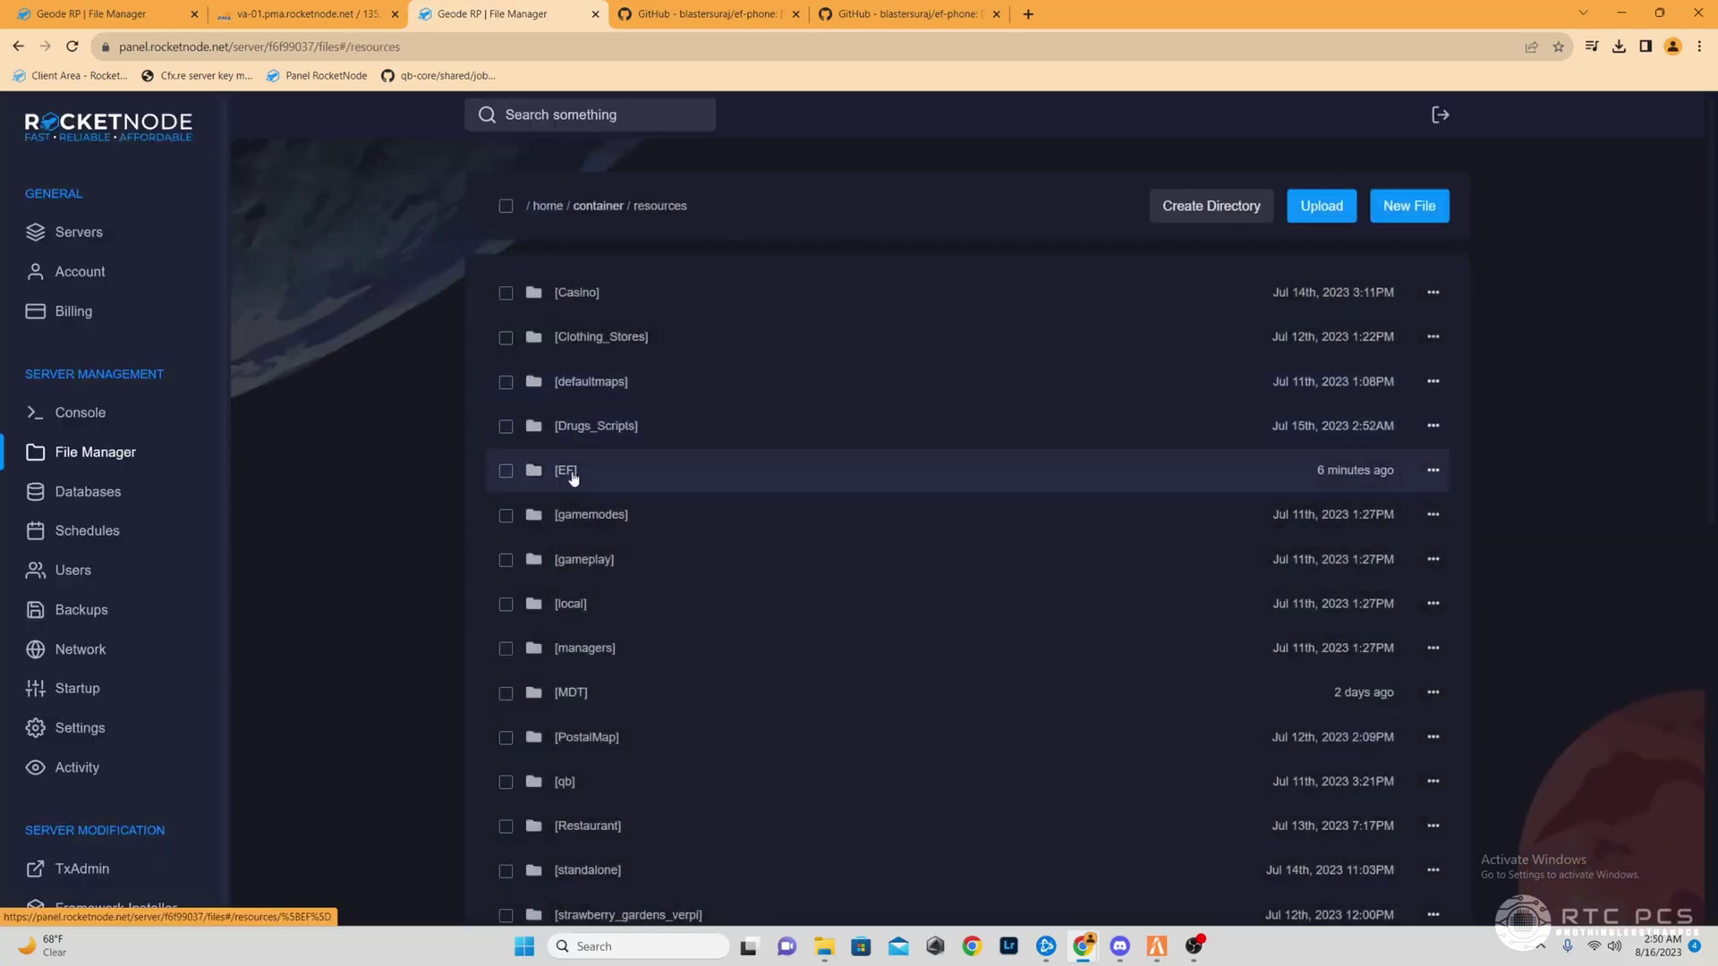
pyautogui.rightClick(564, 479)
pyautogui.click(534, 515)
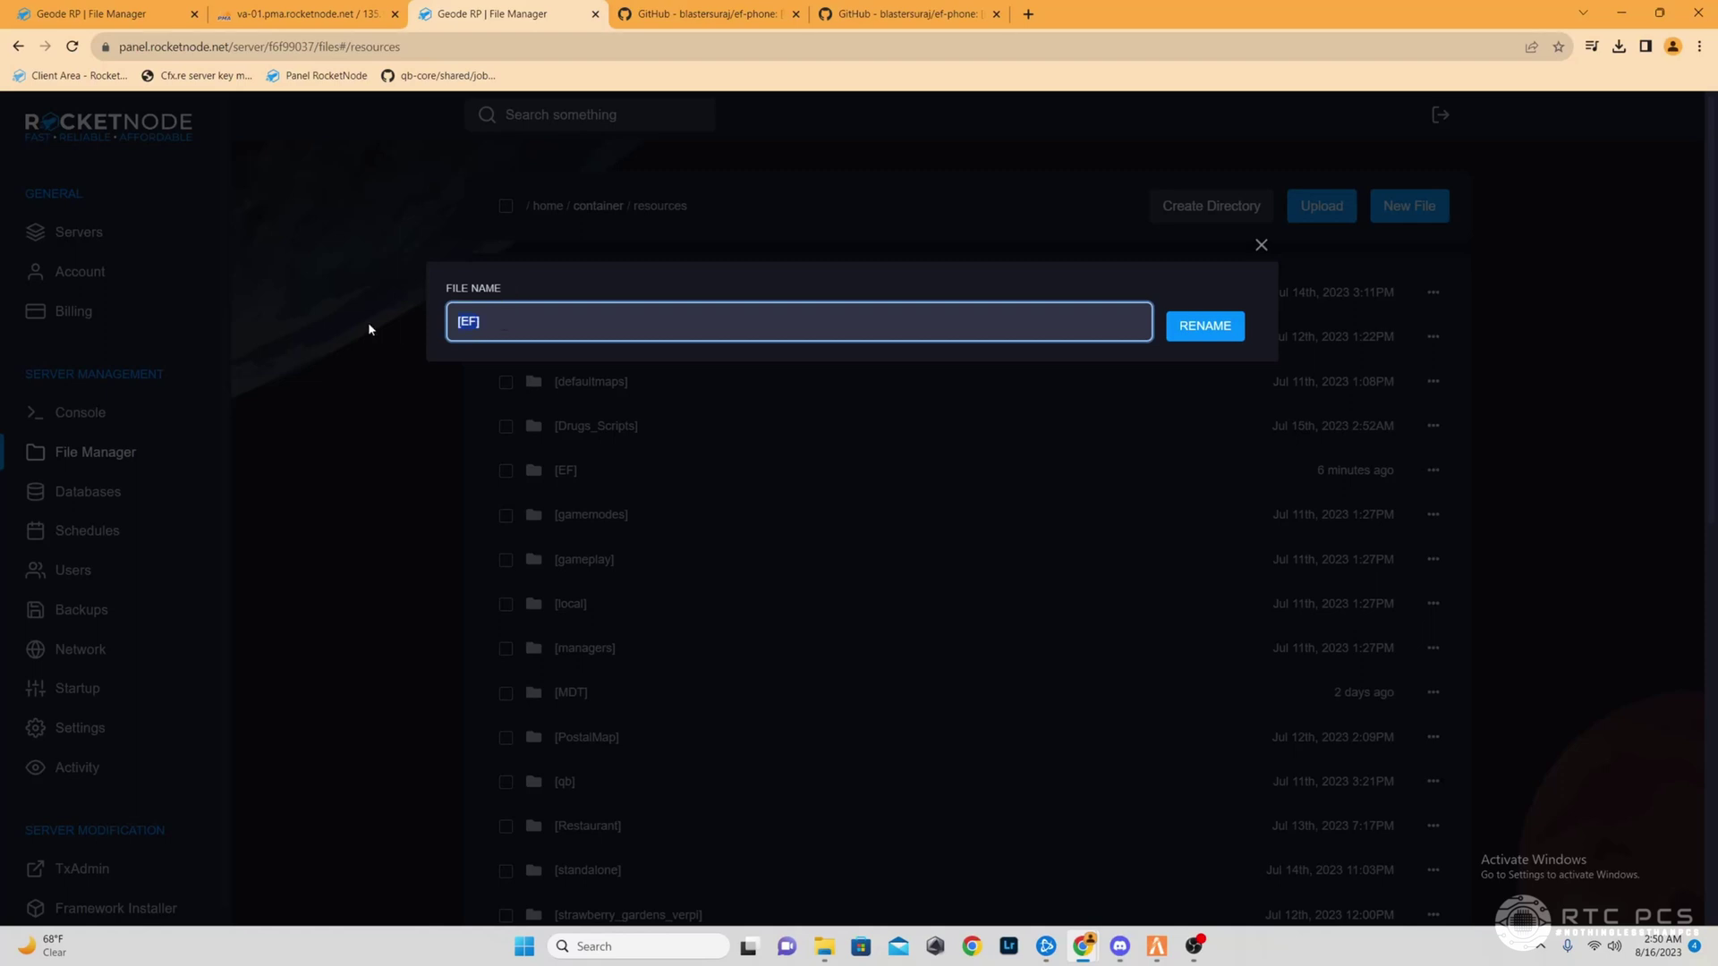
pyautogui.click(89, 14)
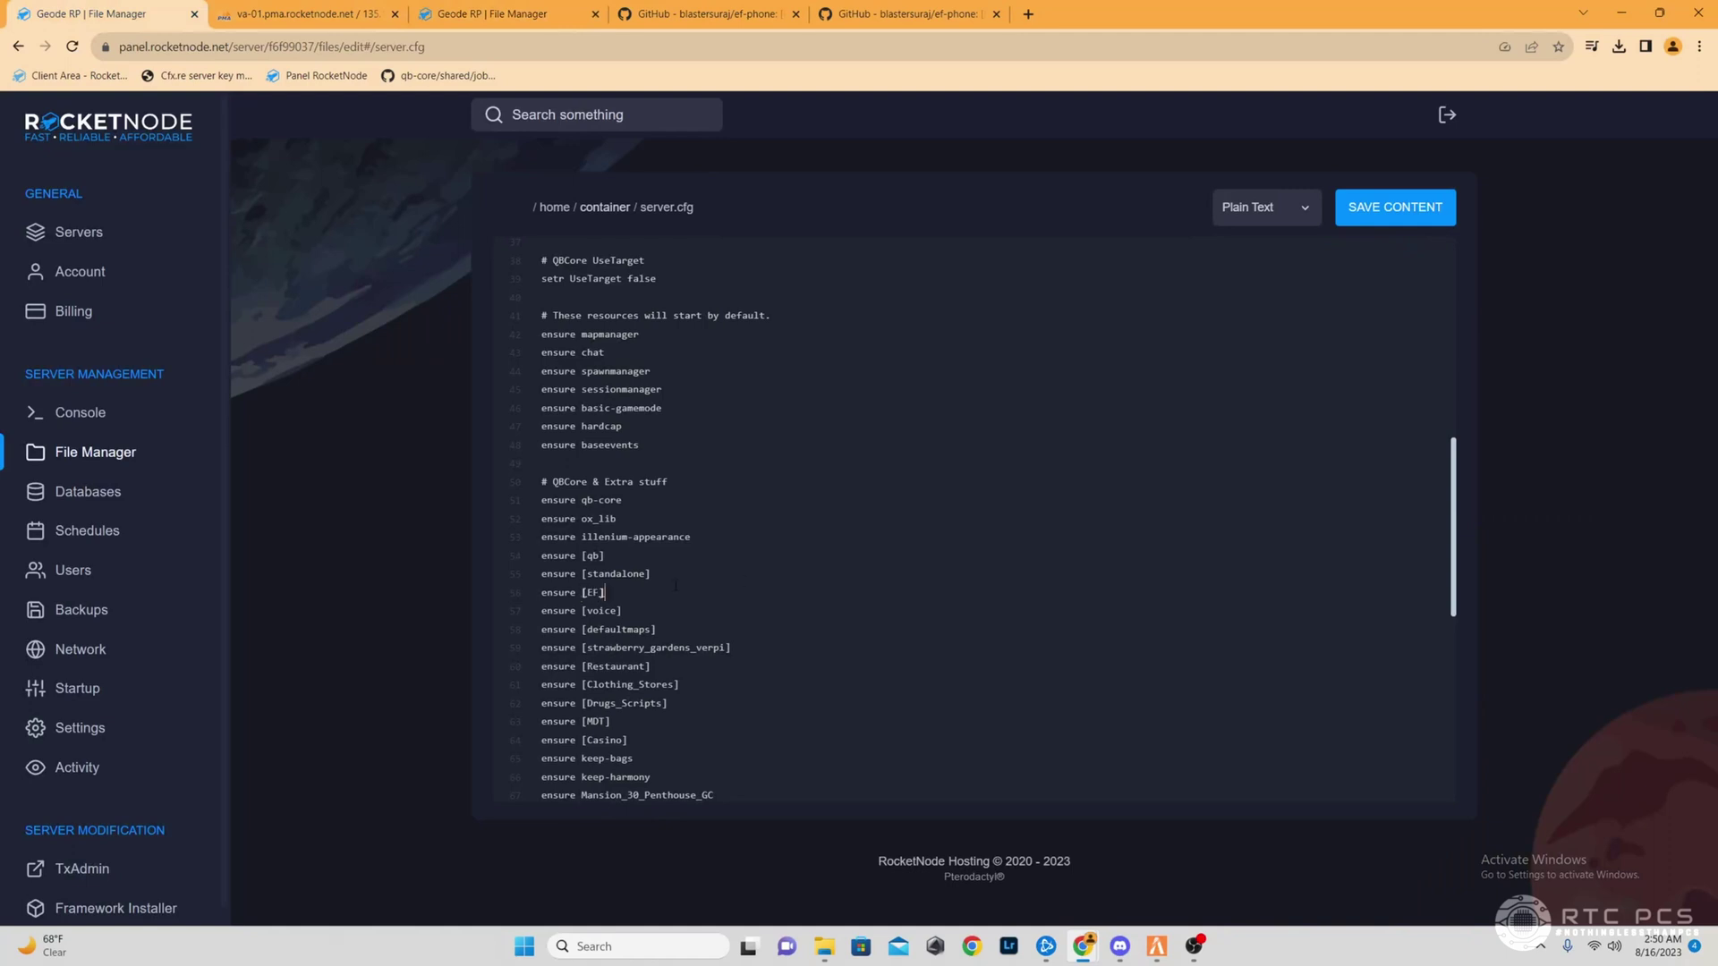
pyautogui.click(1409, 208)
# Open txAdmin for the server, reload and refresh its resources list, and start the ef-phone resource.
pyautogui.click(77, 864)
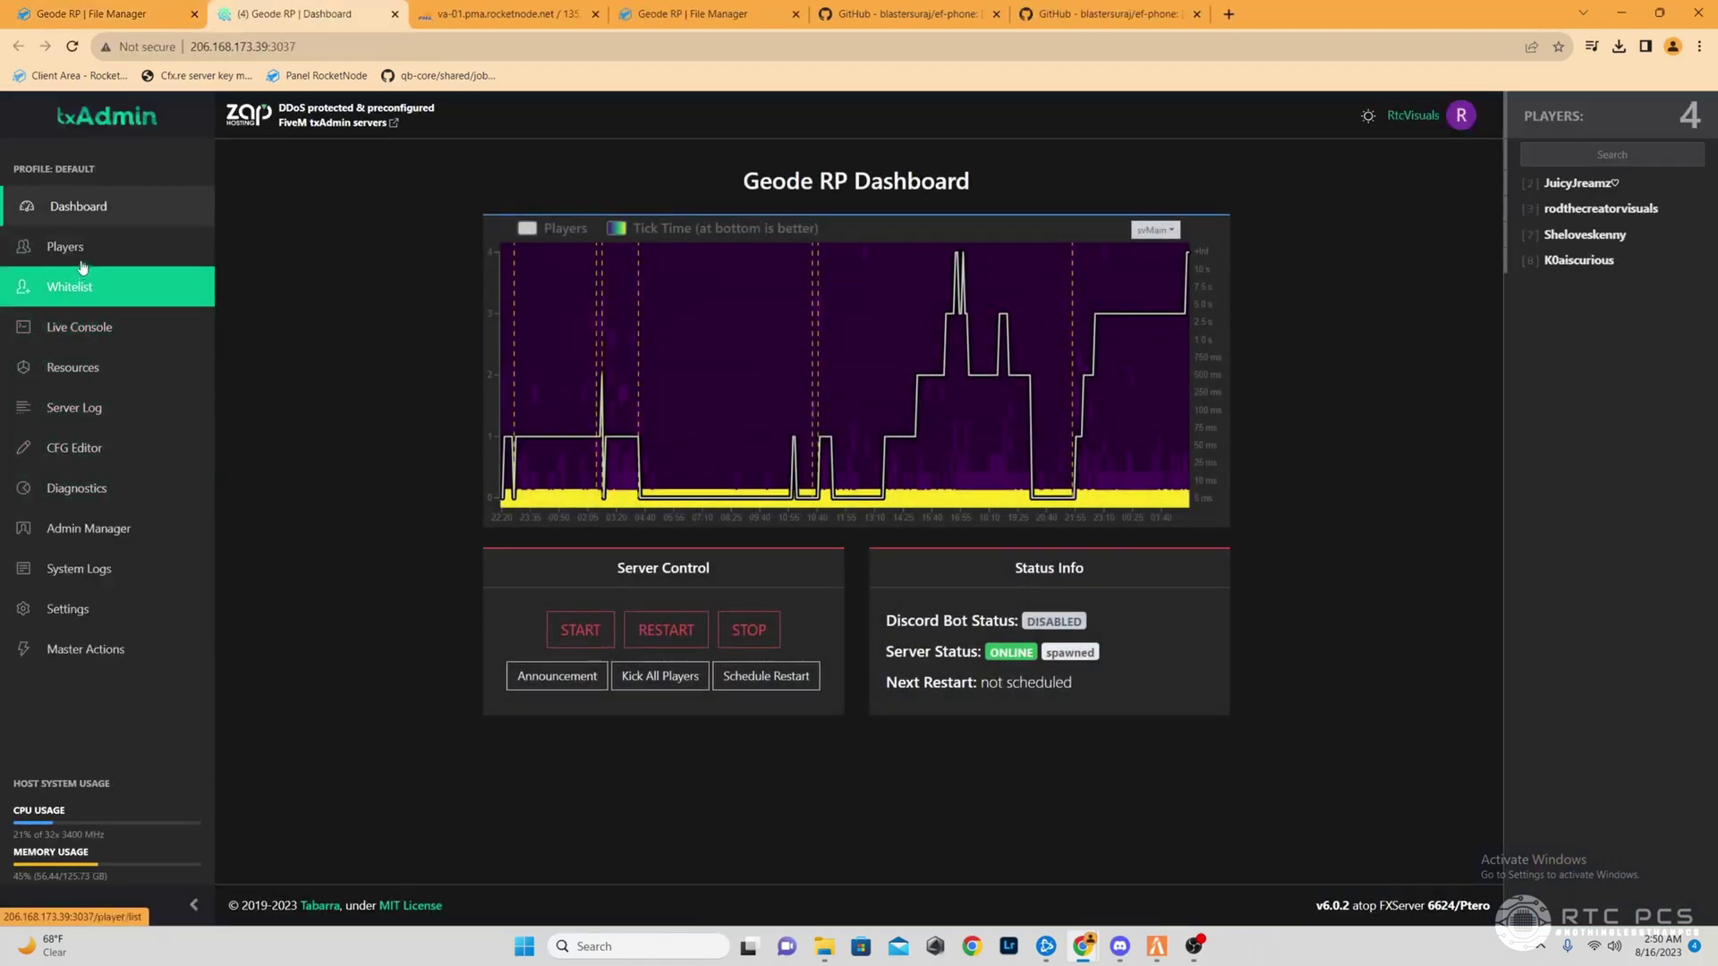
pyautogui.click(76, 369)
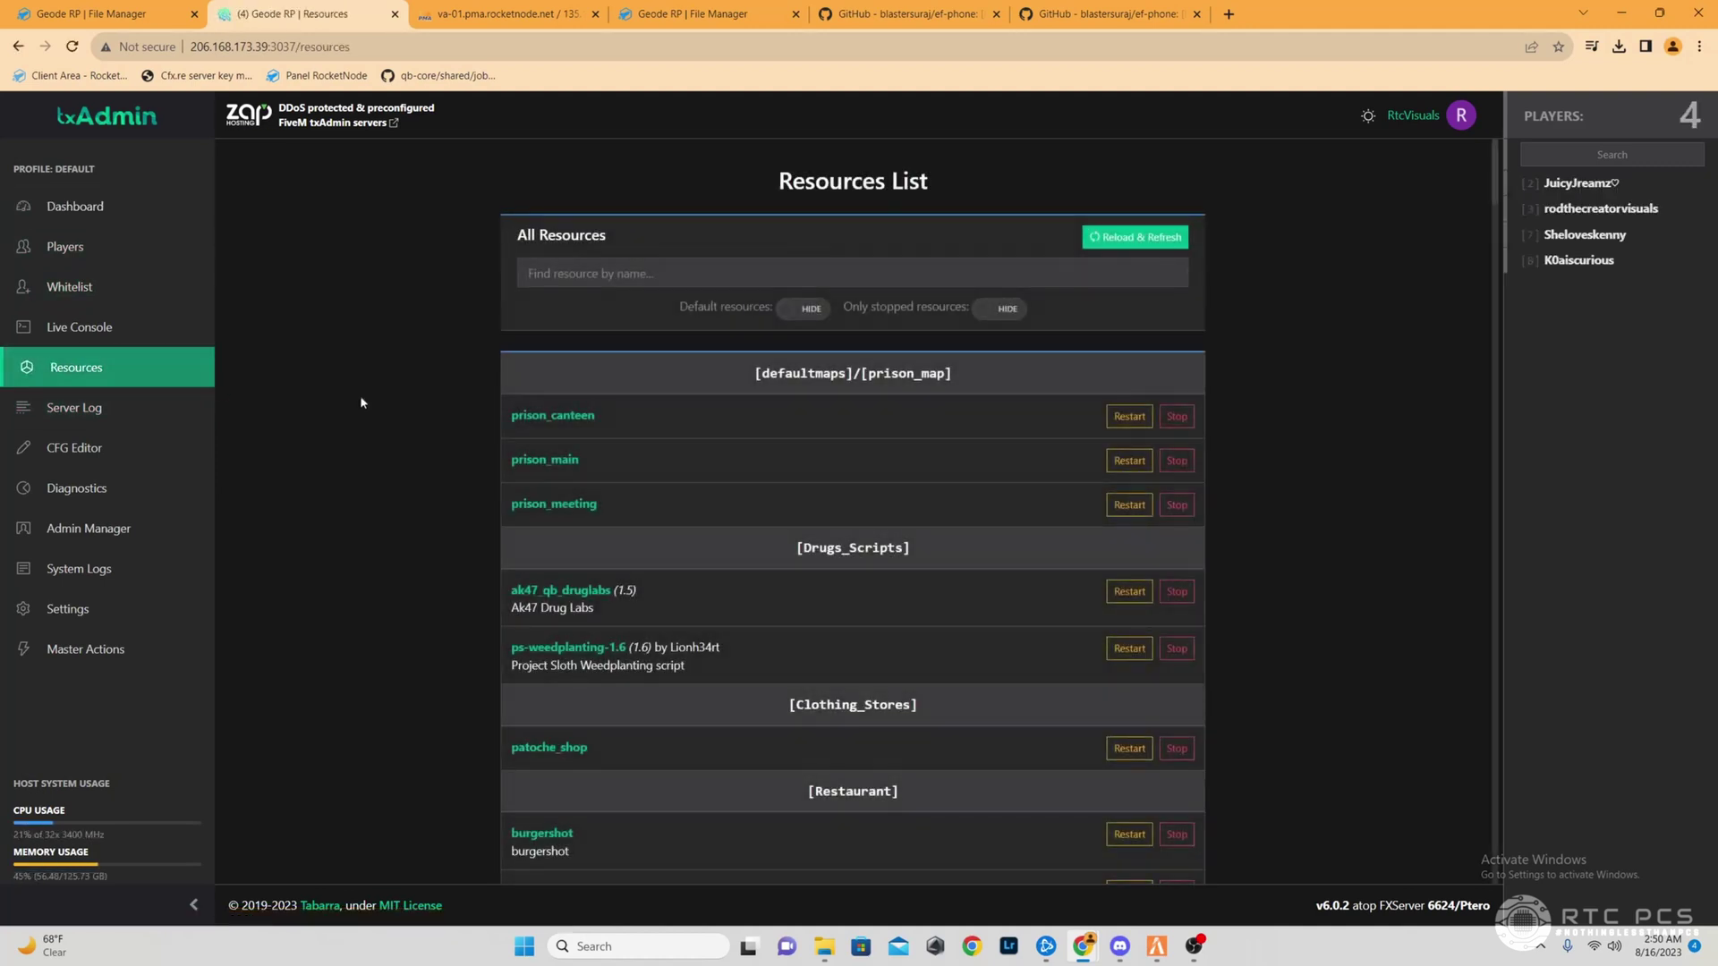
pyautogui.scroll(-3, 722, 508)
pyautogui.scroll(-8, 727, 515)
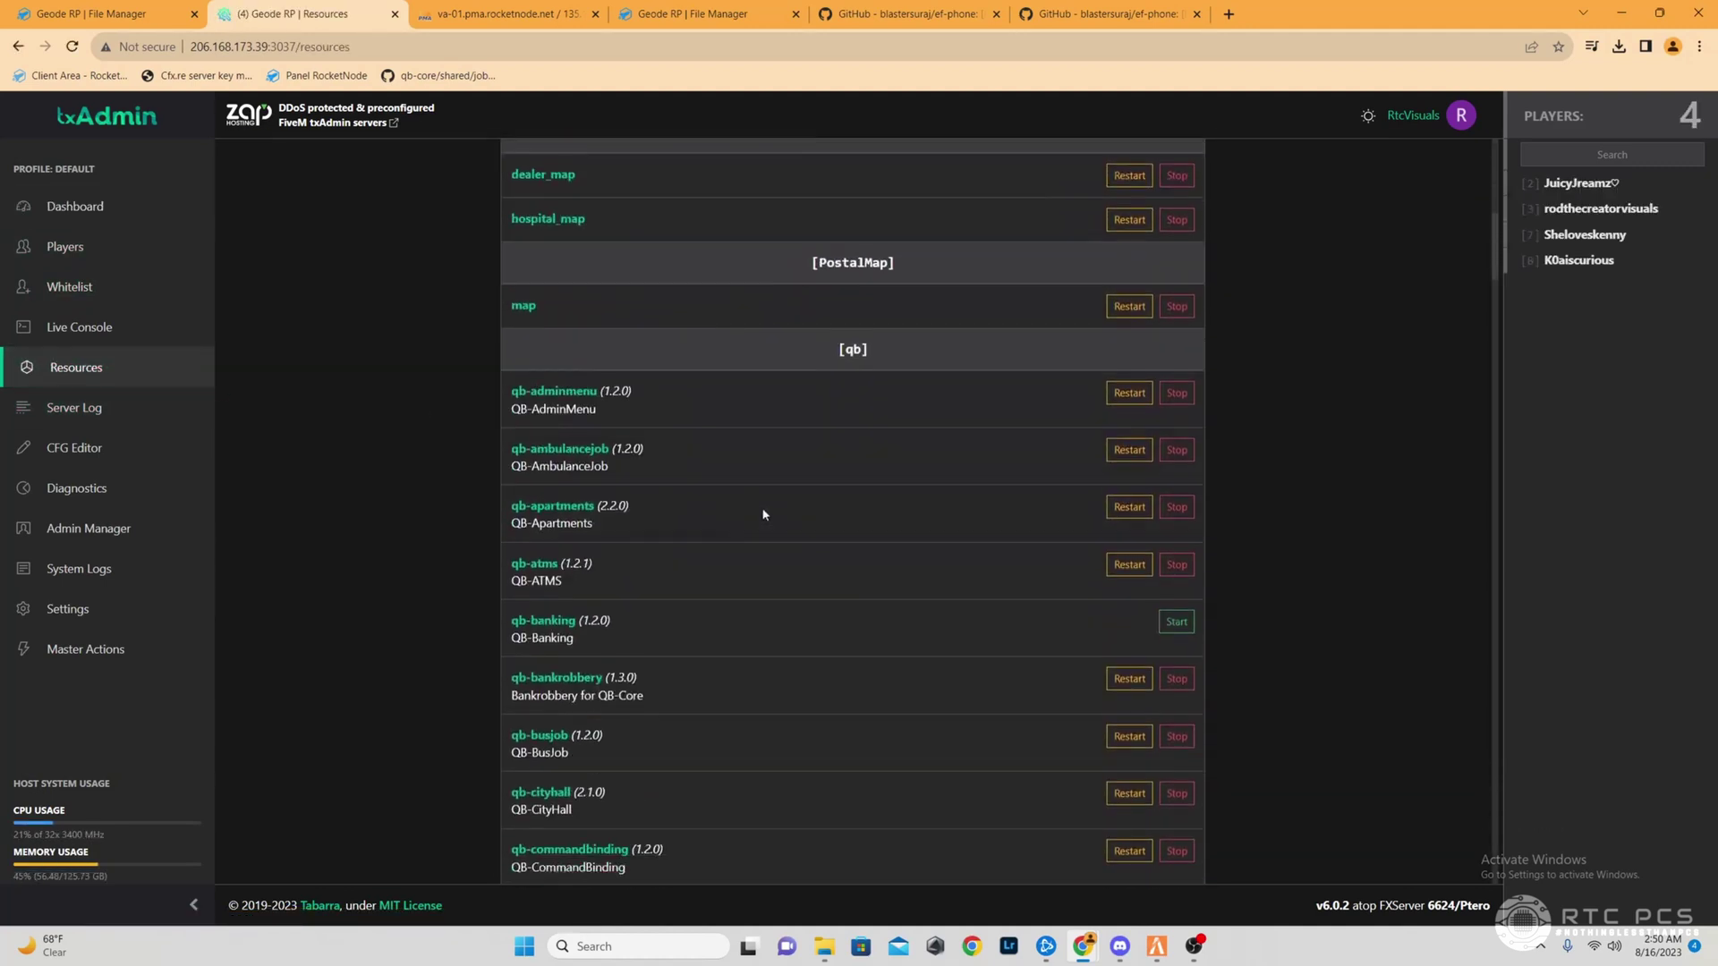
pyautogui.scroll(11, 936, 599)
pyautogui.click(1117, 239)
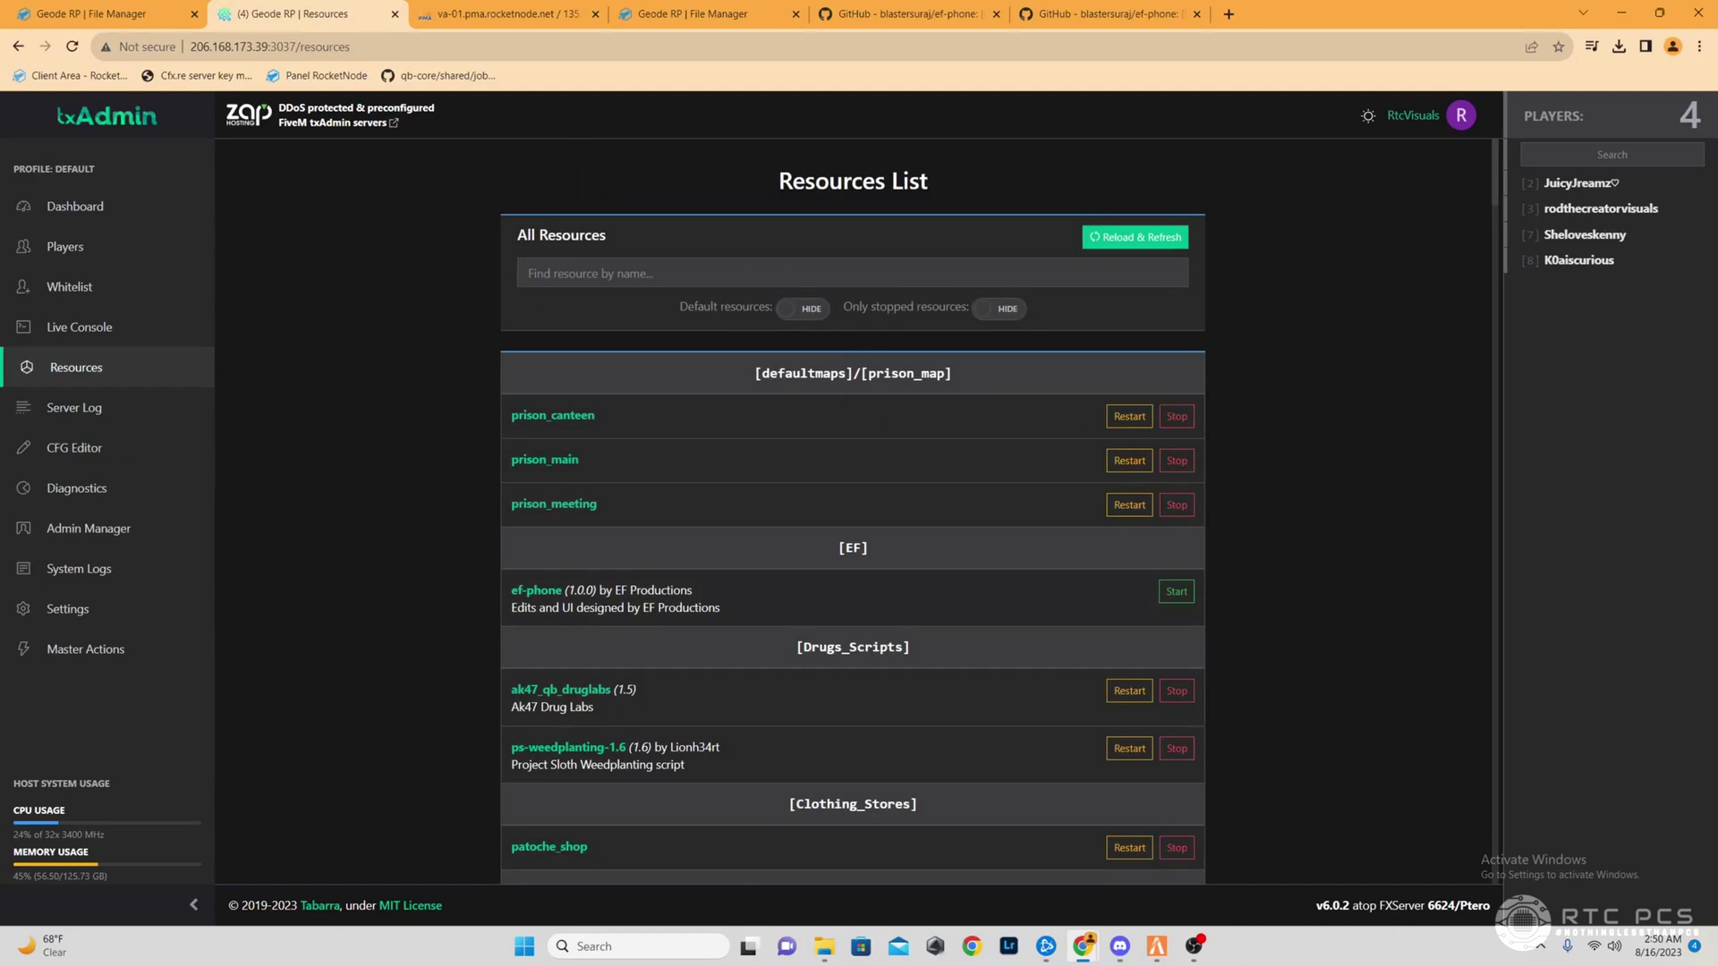
pyautogui.click(1177, 591)
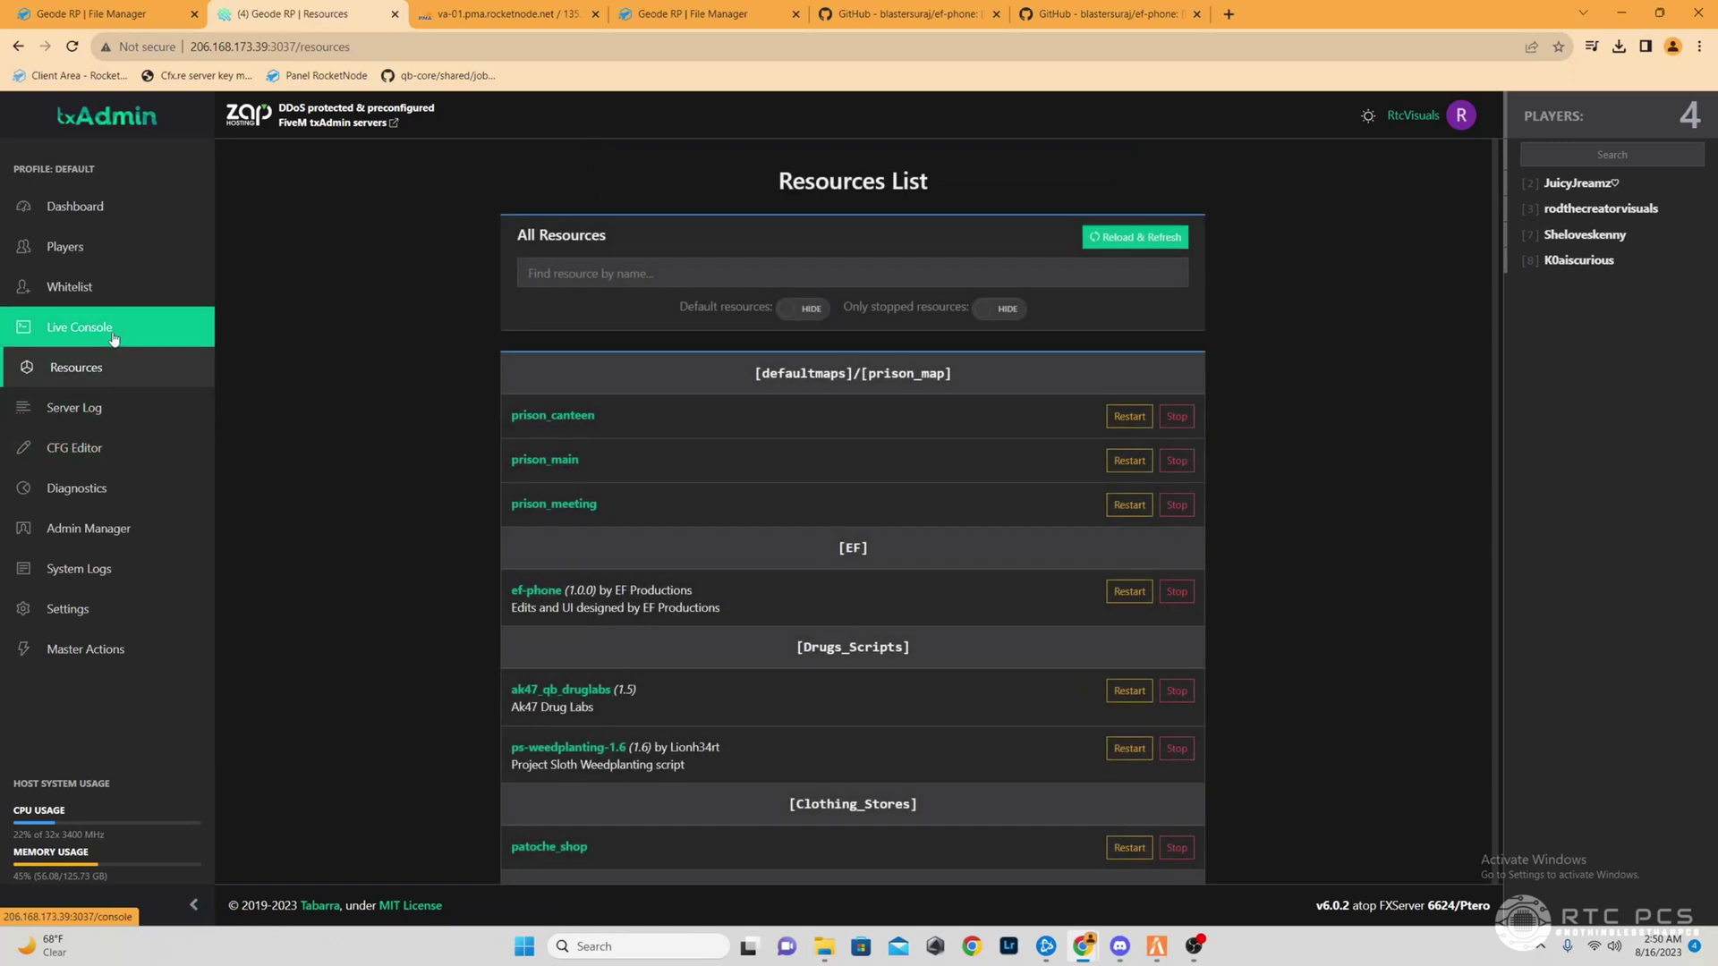
# Check the ef-phone startup in the txAdmin live console, then switch to the FiveM game and run refresh in its console.
pyautogui.click(113, 337)
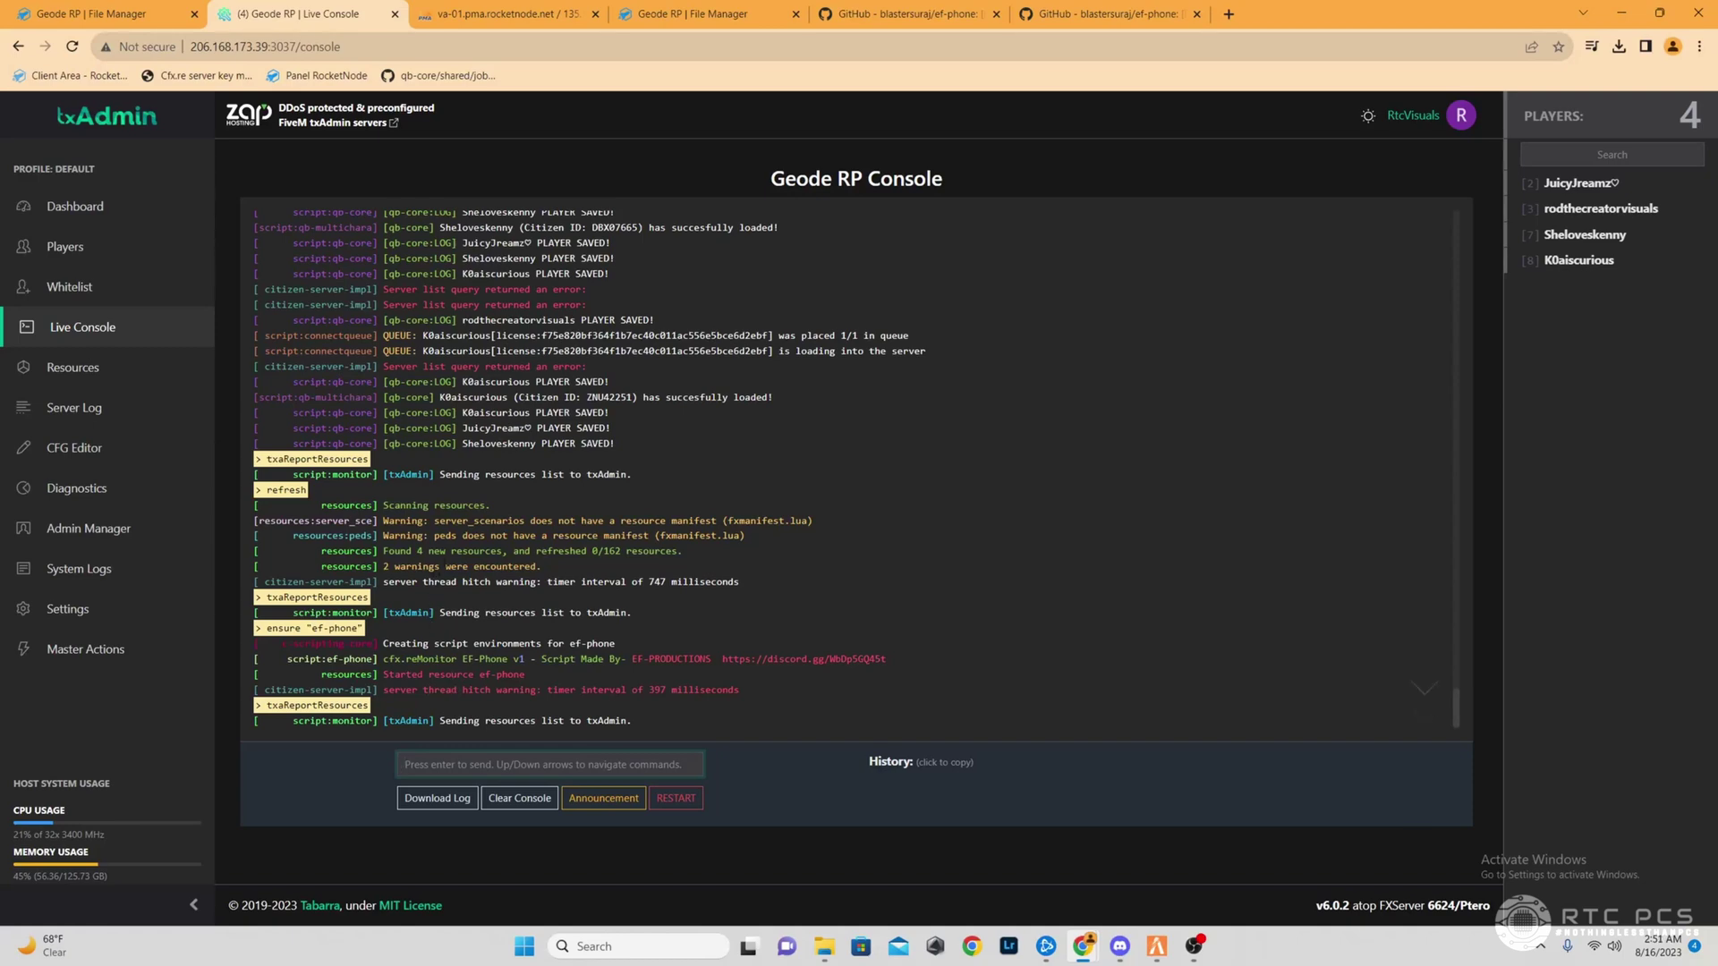
pyautogui.hotkey('alt', 'Tab')
pyautogui.press('F8')
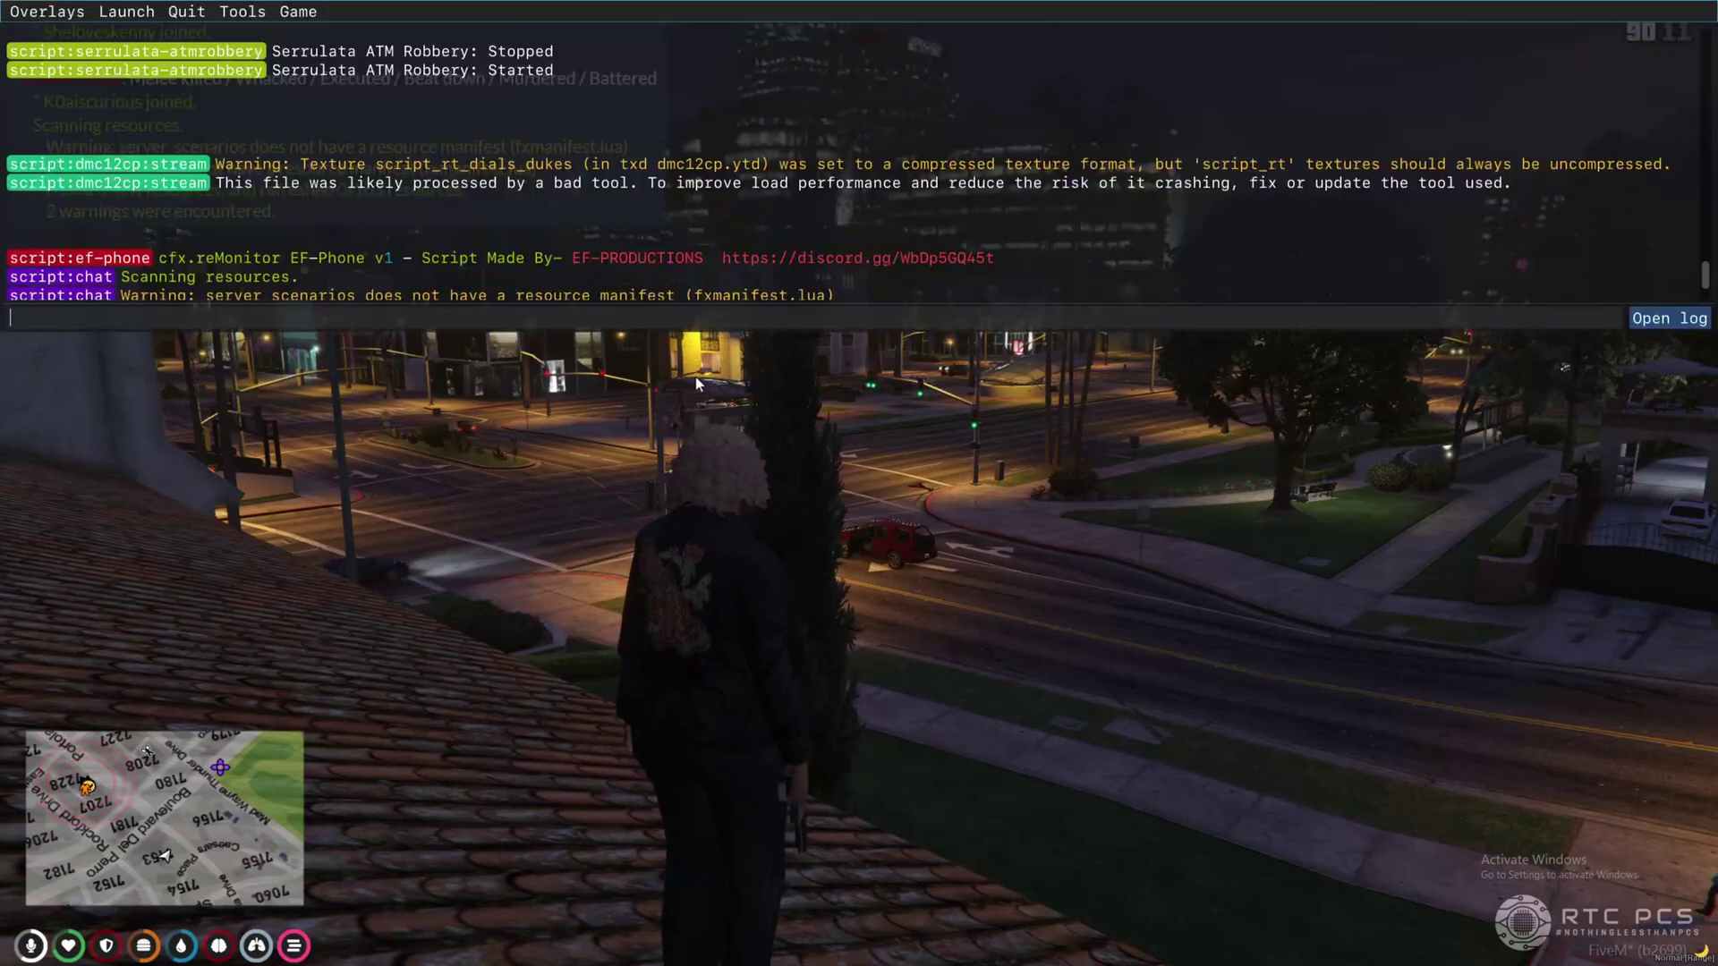
pyautogui.write('re')
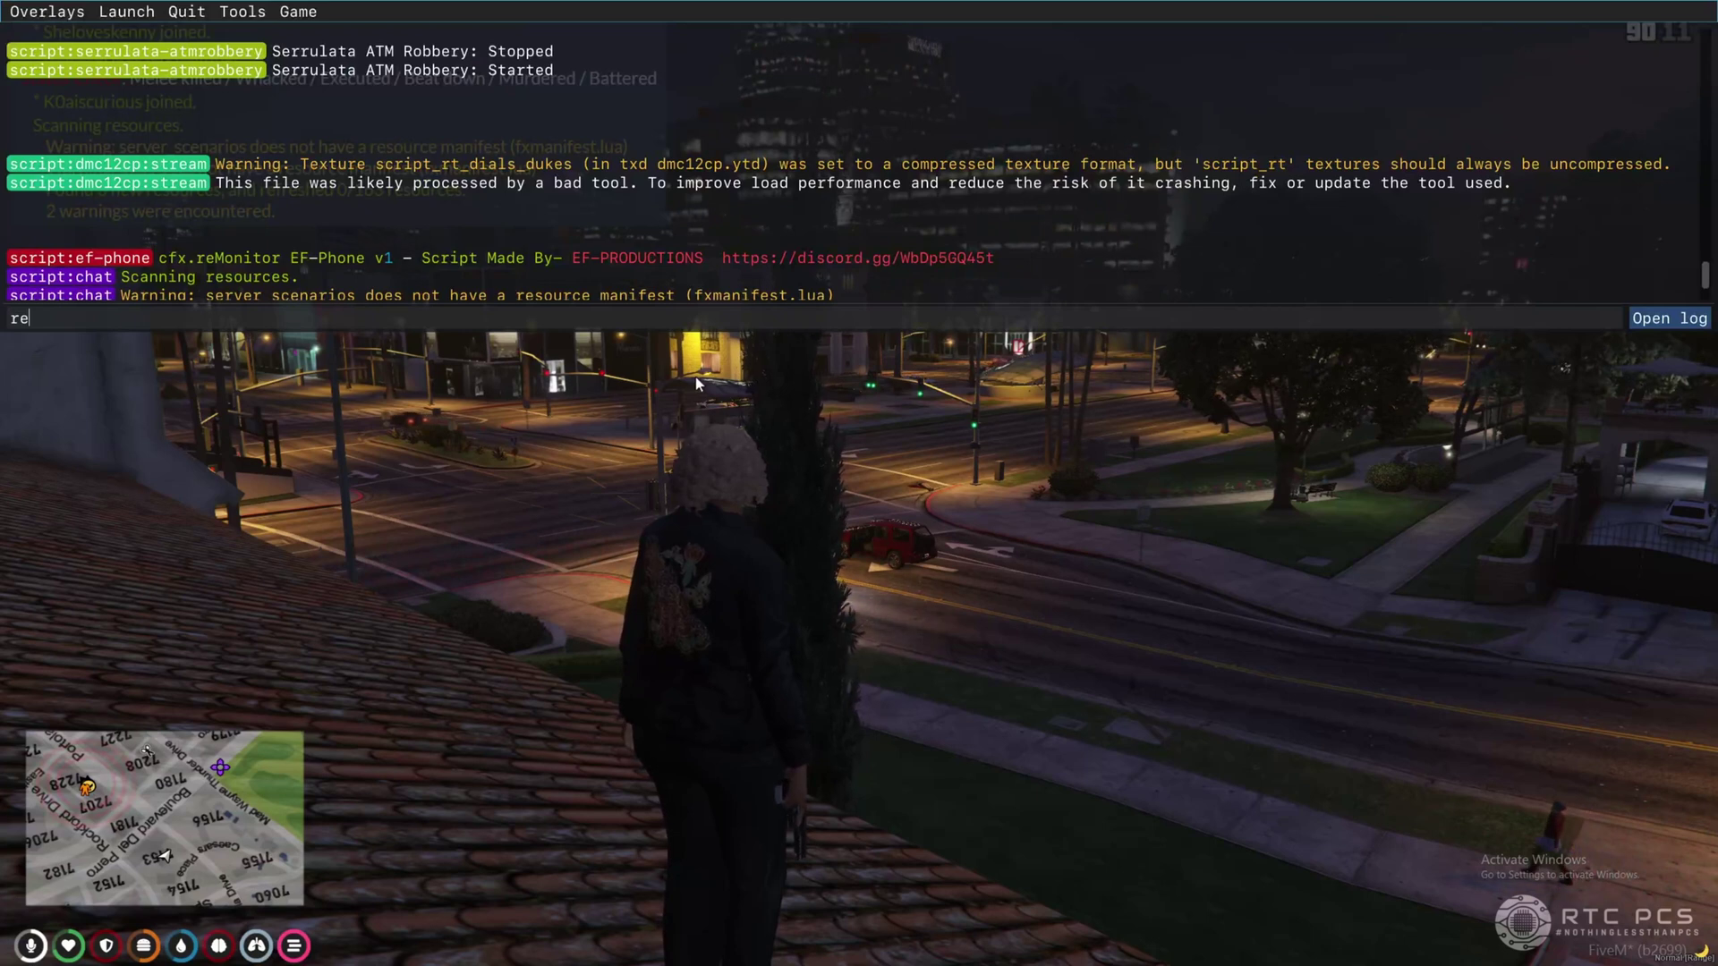
pyautogui.write('fresh')
pyautogui.press('Return')
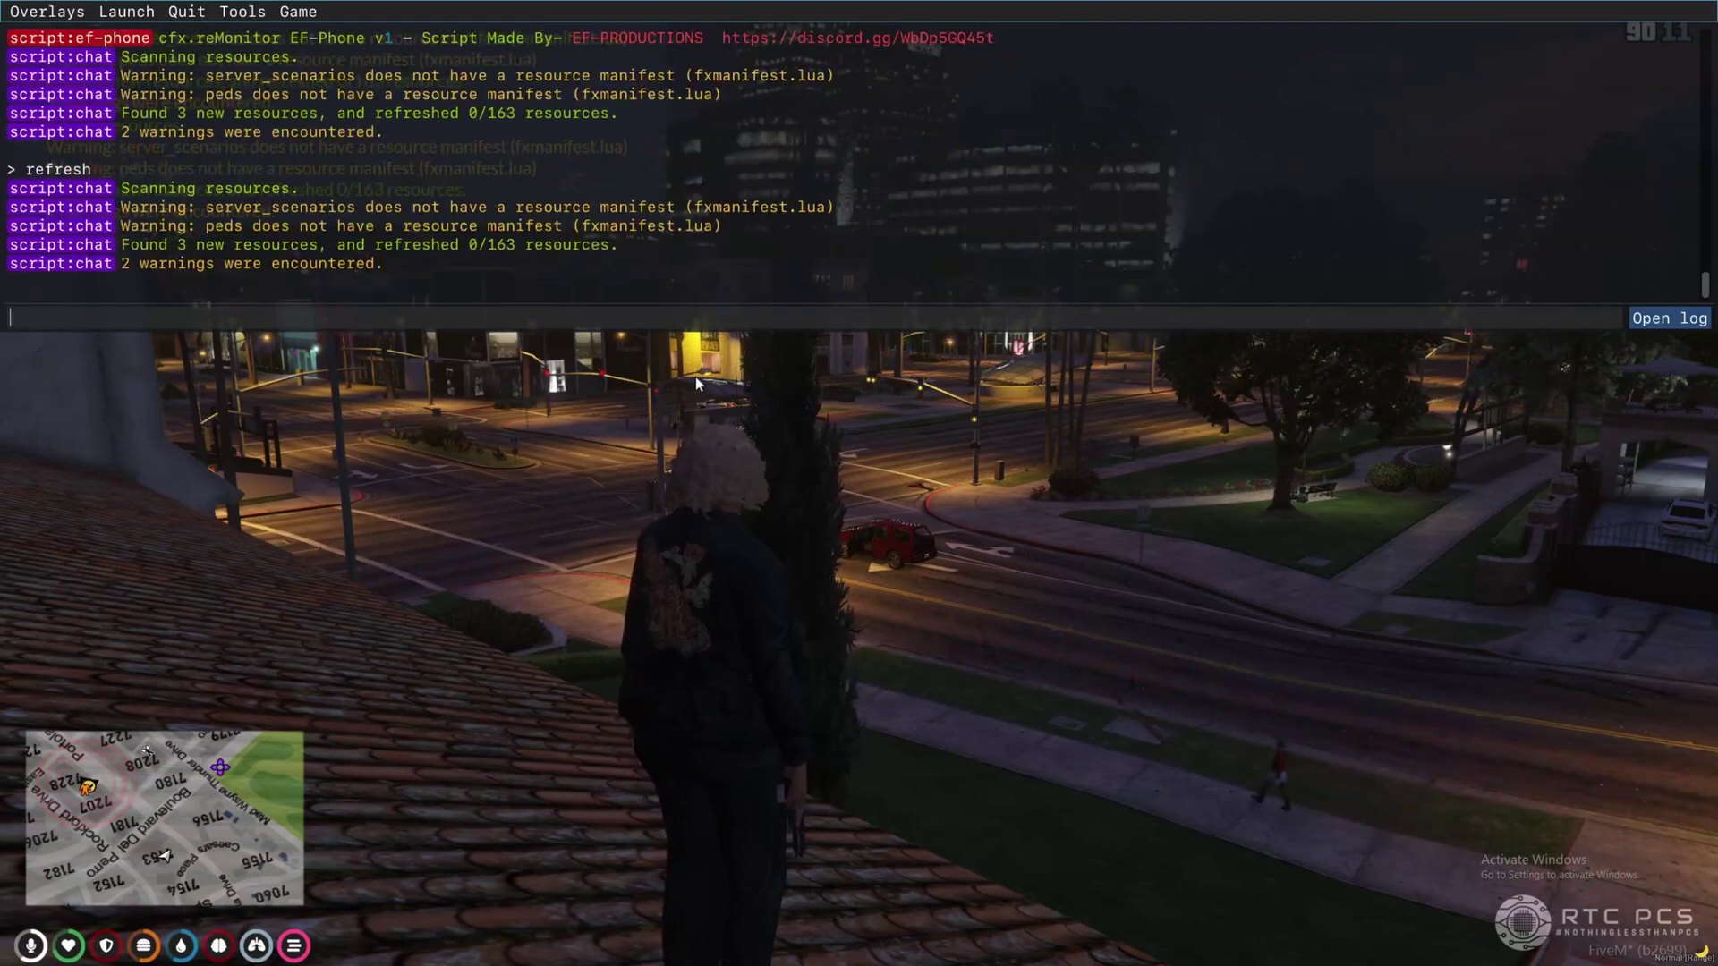
pyautogui.press('F8')
# Bring up and unlock the in-game phone, view its settings, and open the form with Player ID, Amount and Reason fields.
pyautogui.press('F1')
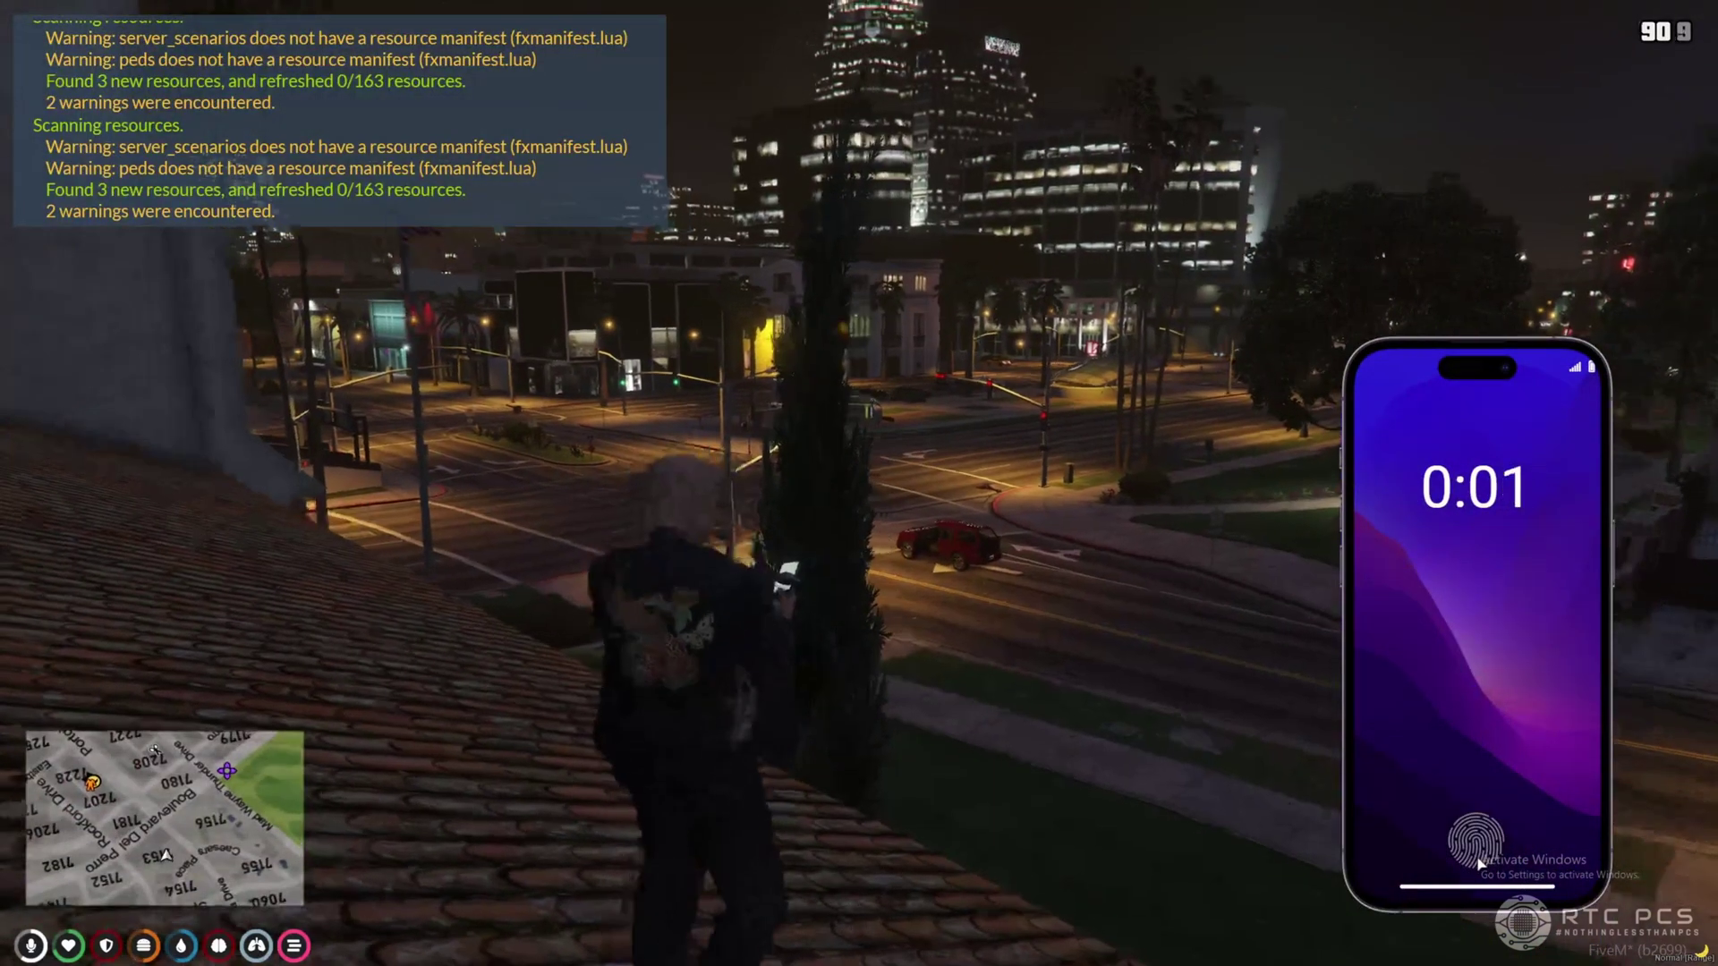
pyautogui.click(1478, 863)
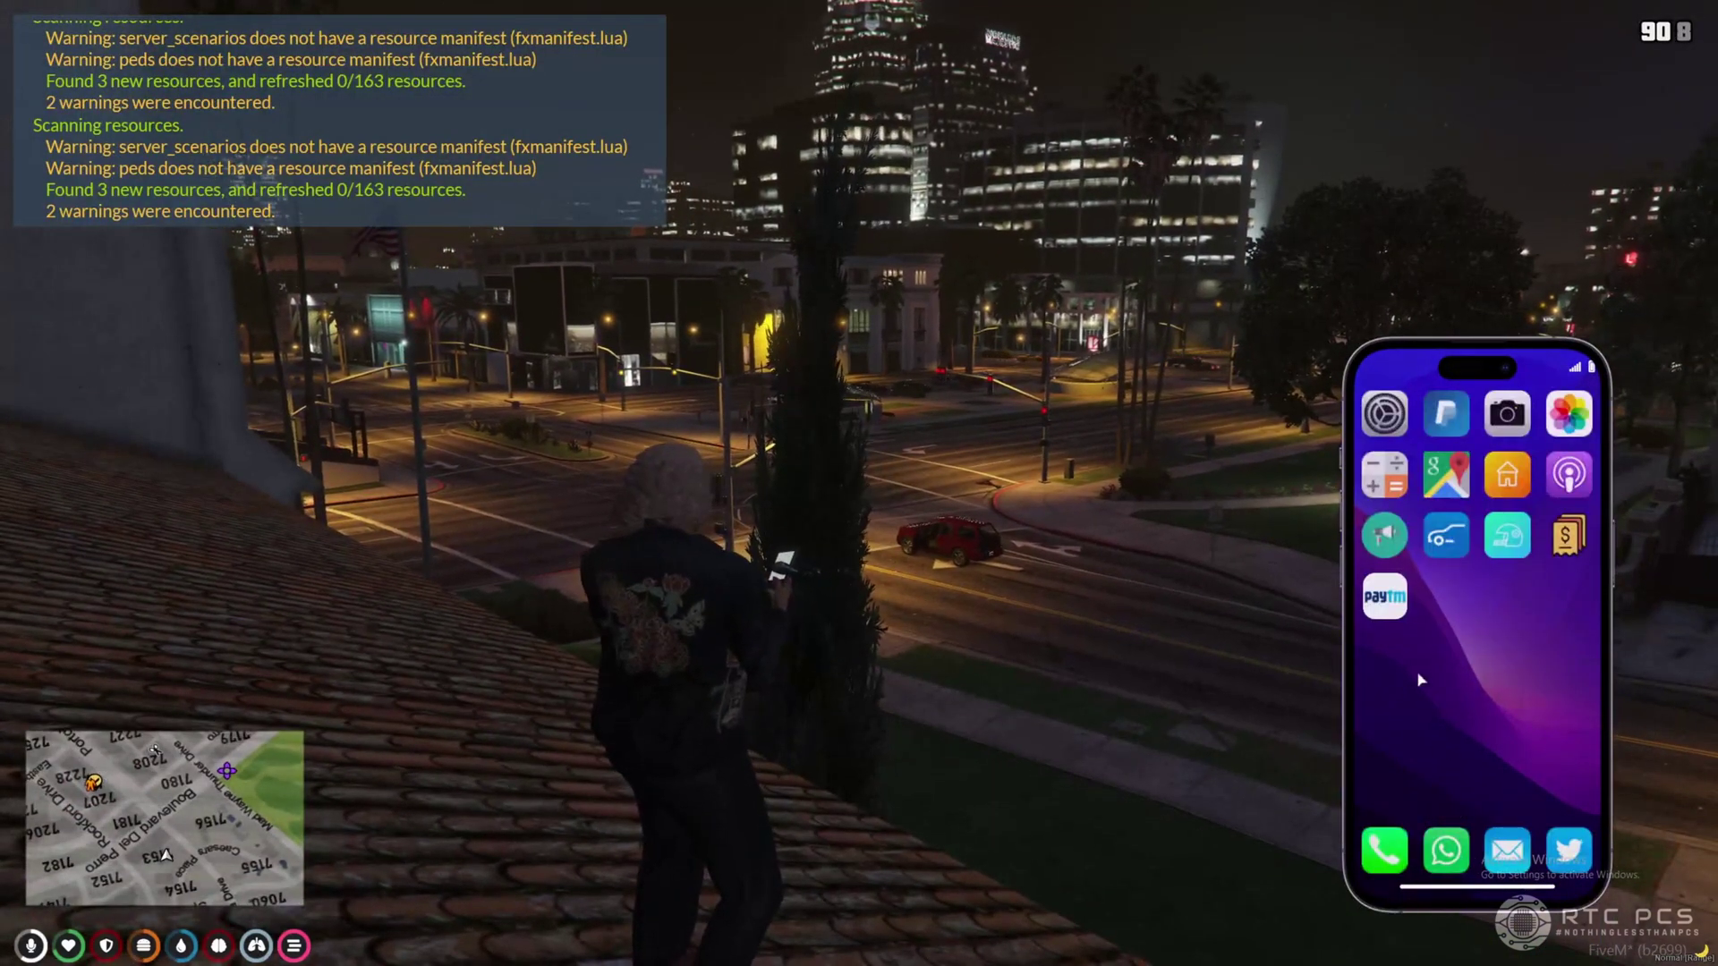
pyautogui.click(1384, 413)
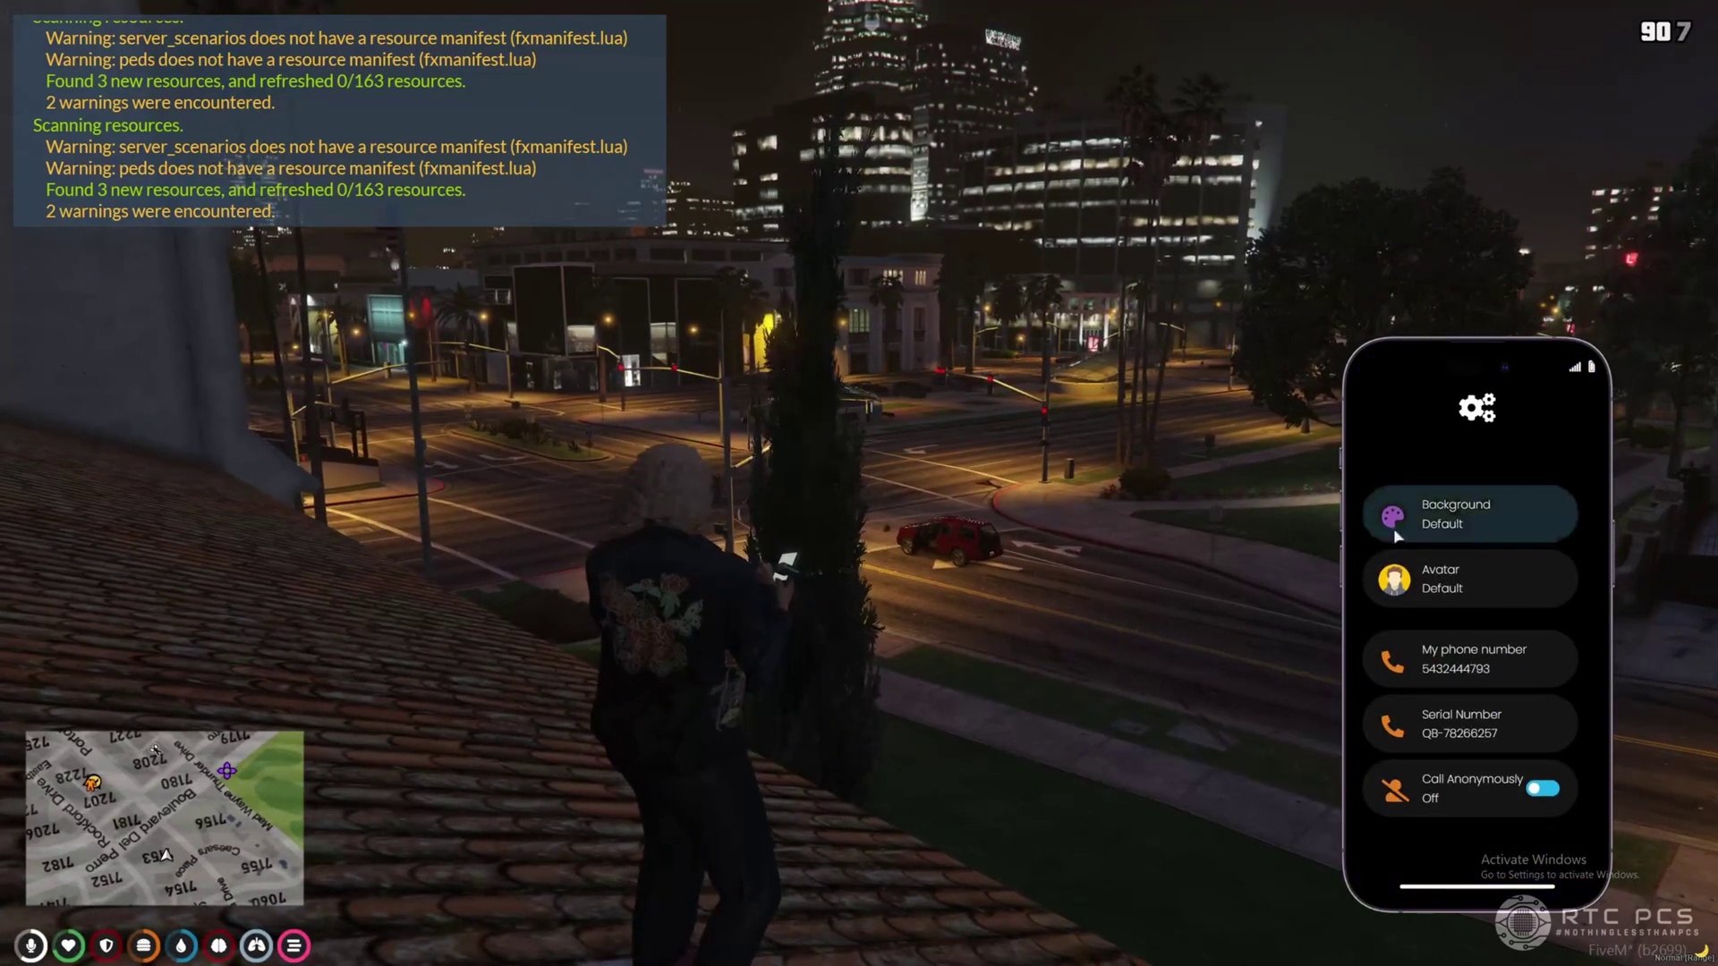
pyautogui.click(1475, 884)
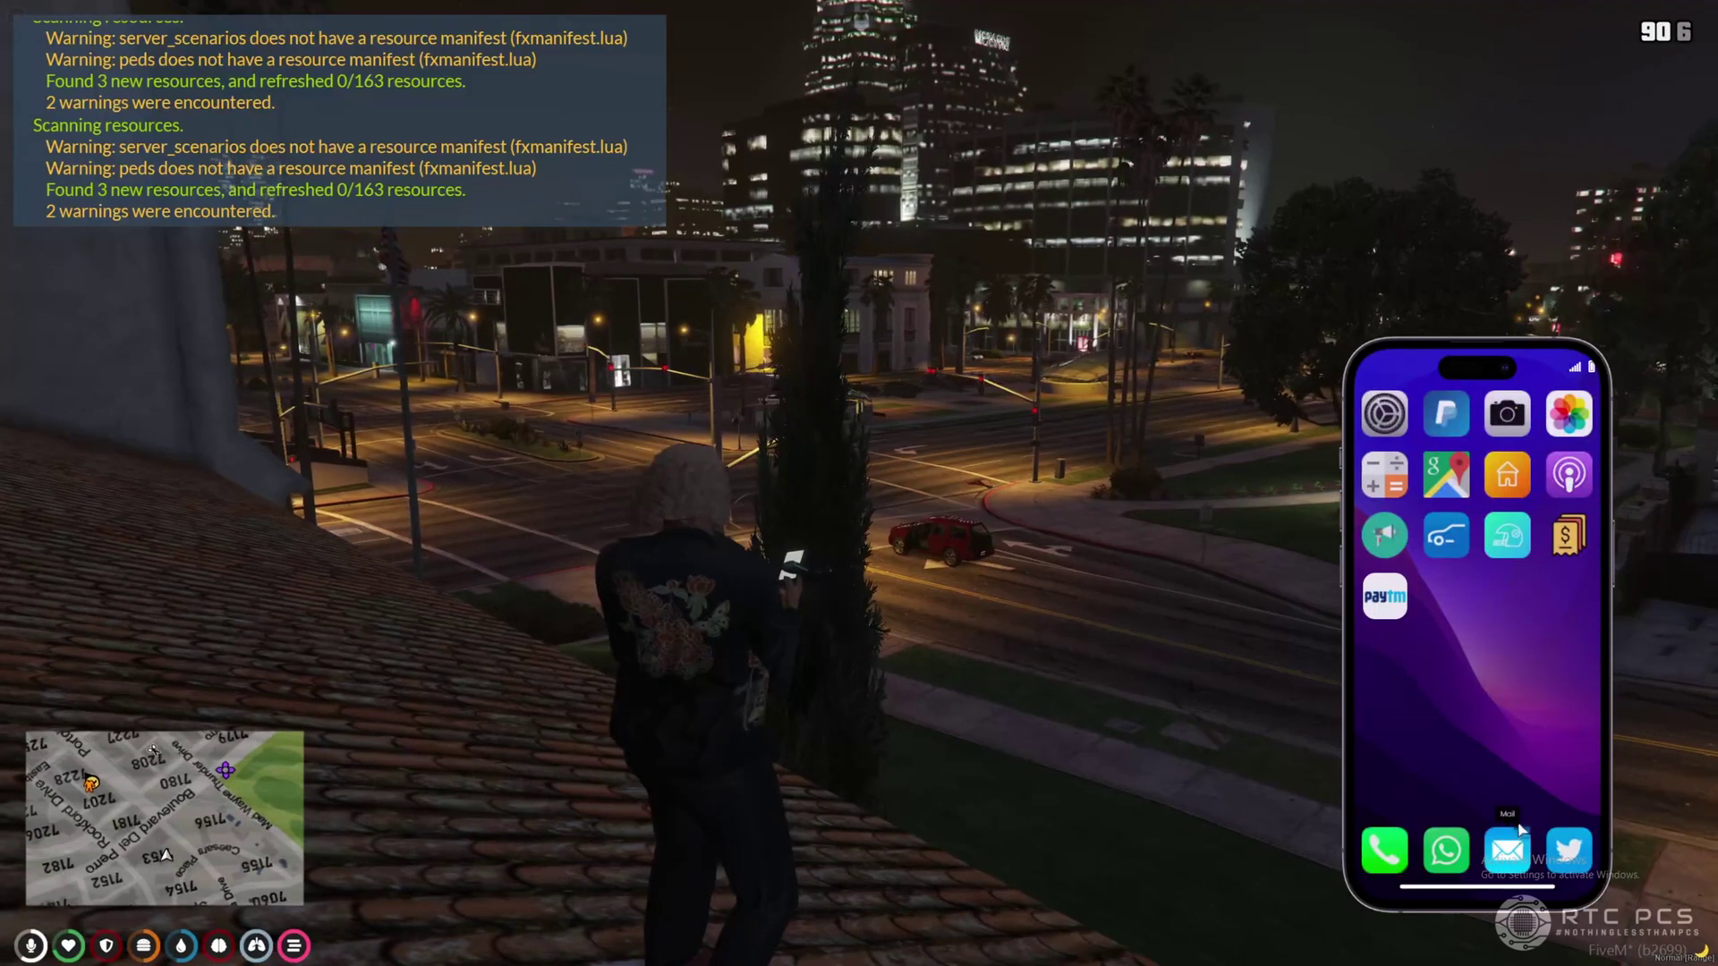
pyautogui.click(1572, 540)
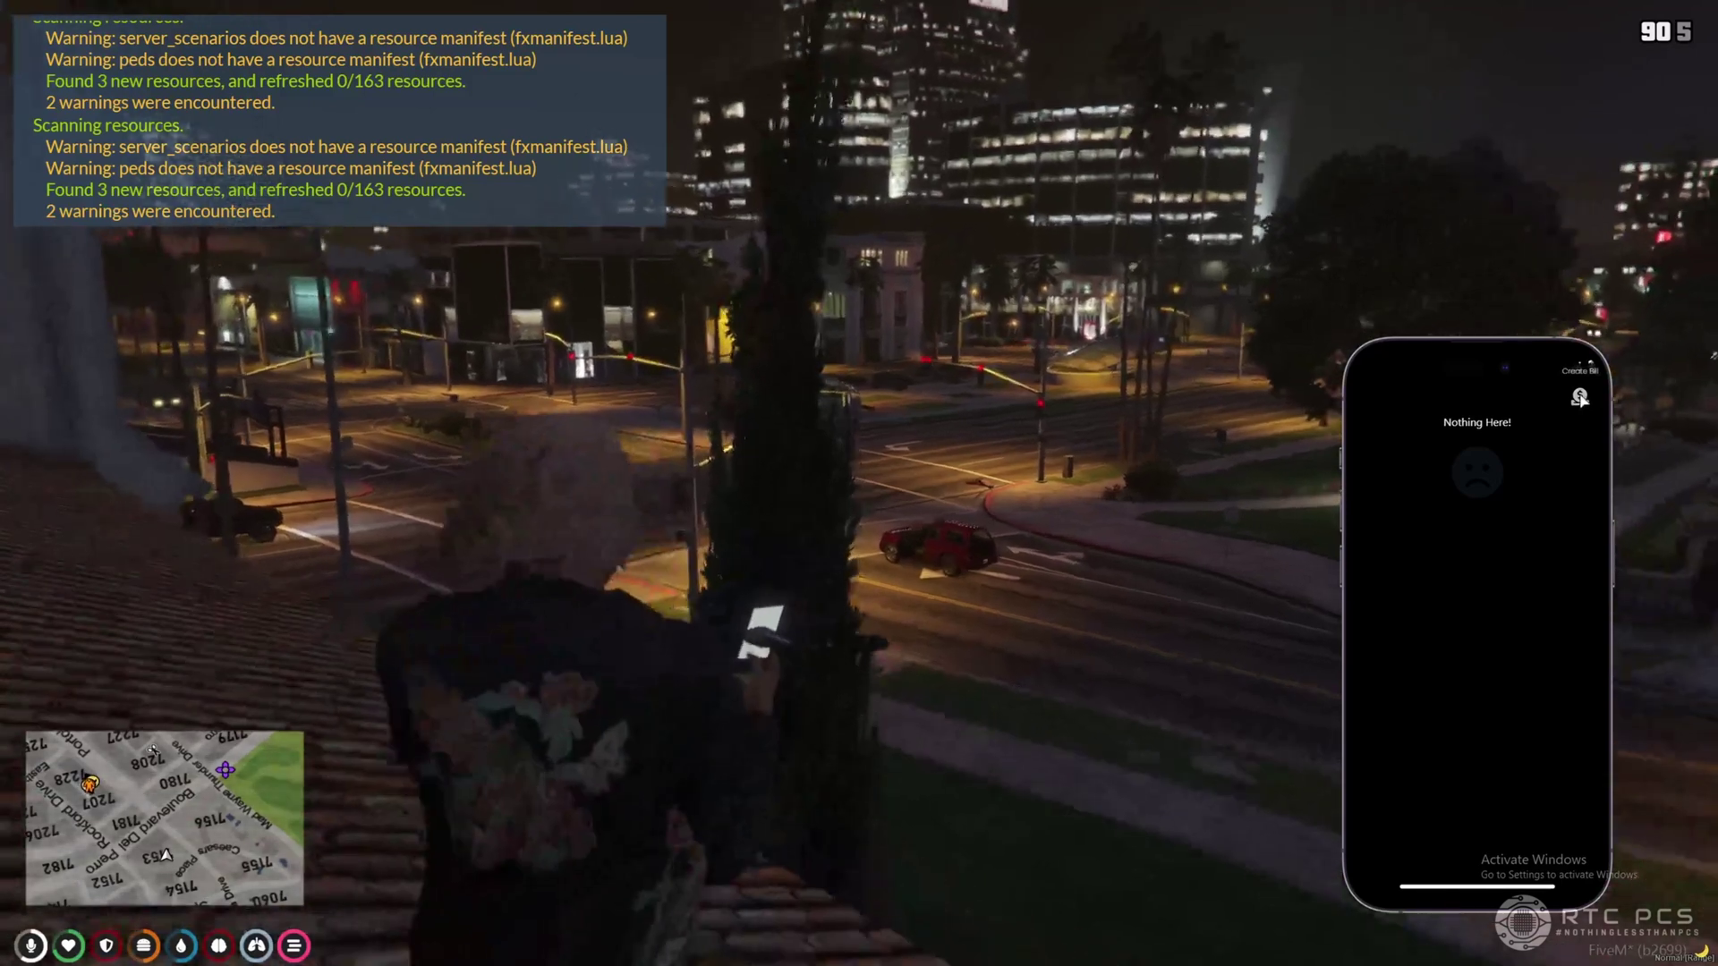
pyautogui.click(1580, 397)
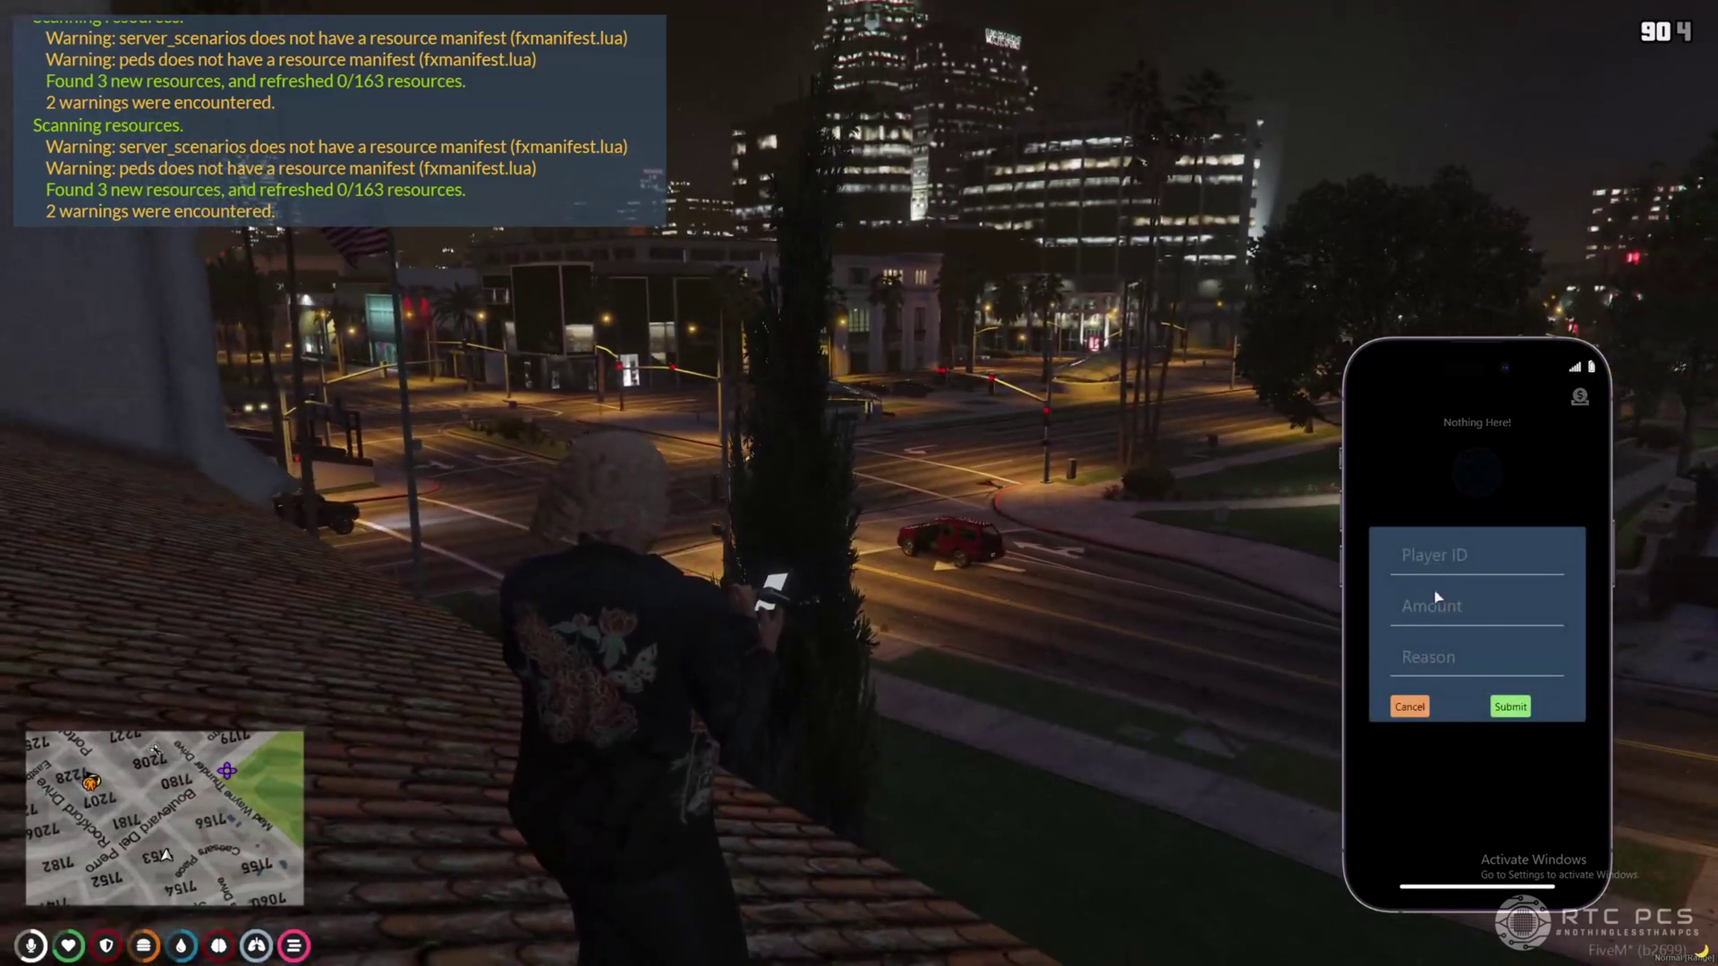